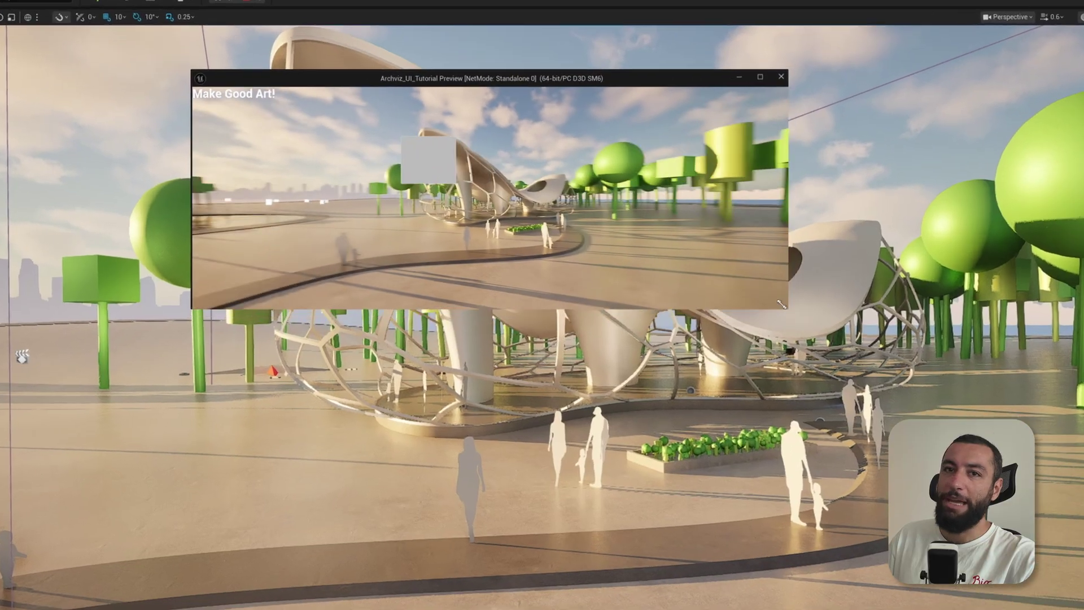
Resize the running preview window to check how the menu adapts, and stop the preview
drag(647, 479, 595, 483)
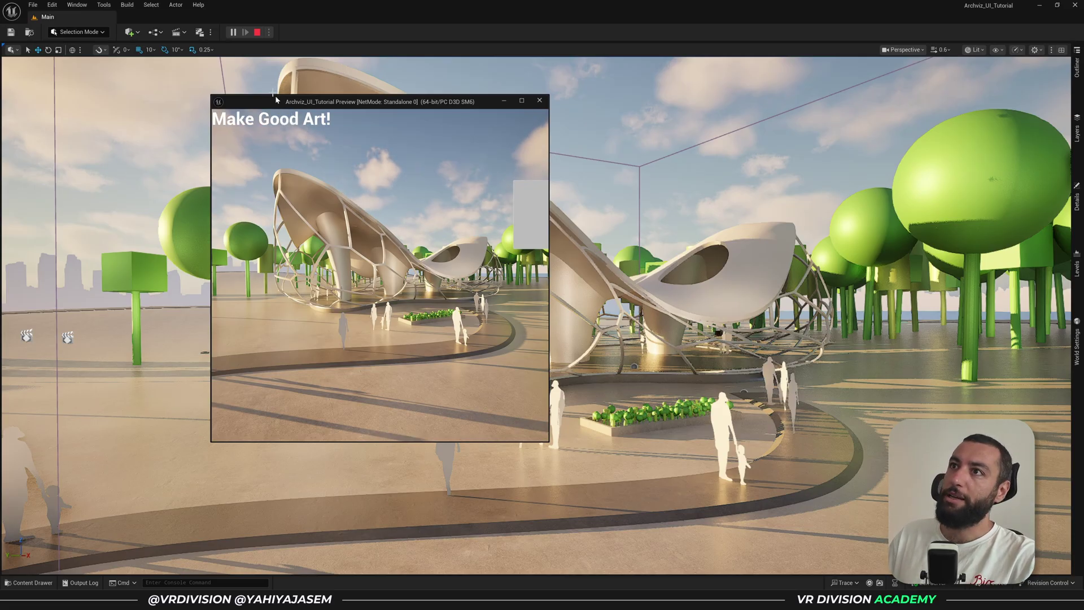
key(Escape)
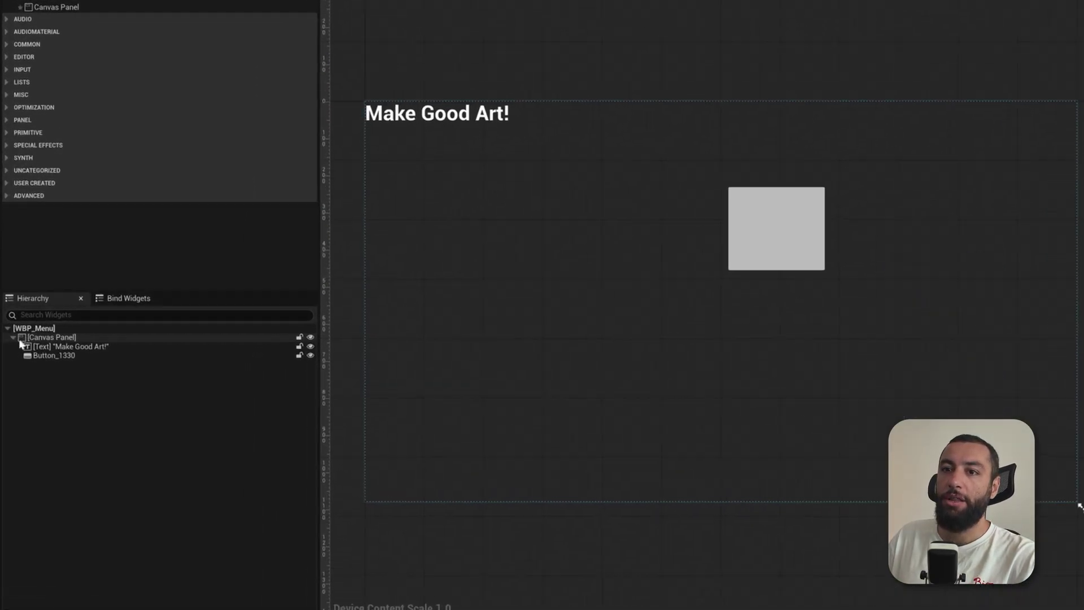
Examine the WBP_Menu hierarchy by selecting the canvas panel, the text and the button in turn
click(80, 339)
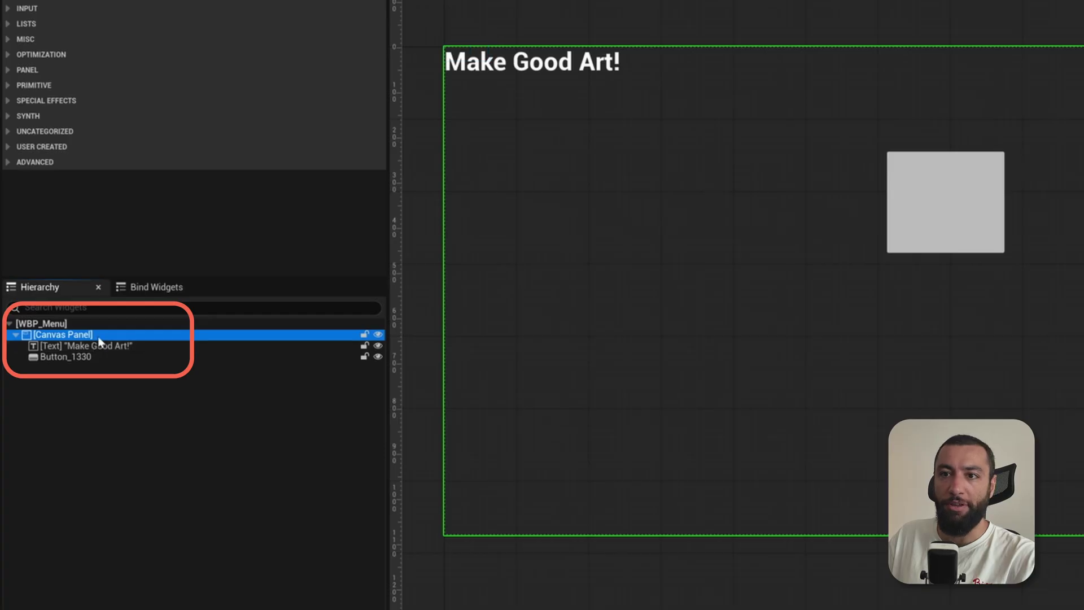
click(110, 345)
click(107, 357)
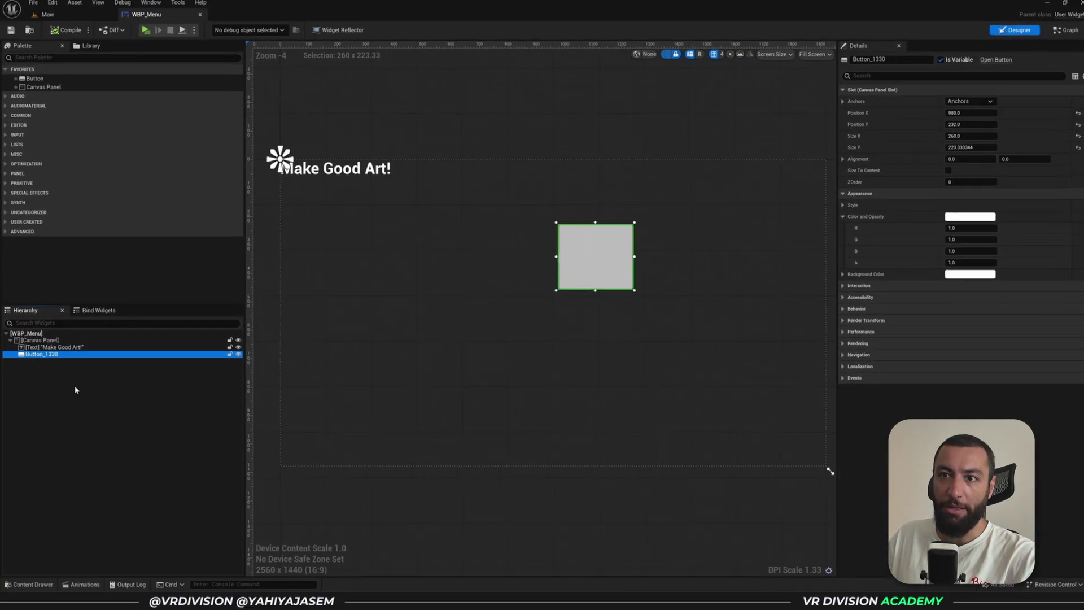
click(307, 378)
Create a Widget Blueprint named WBP_CanvasPanel in the UI content folder
key(ctrl+space)
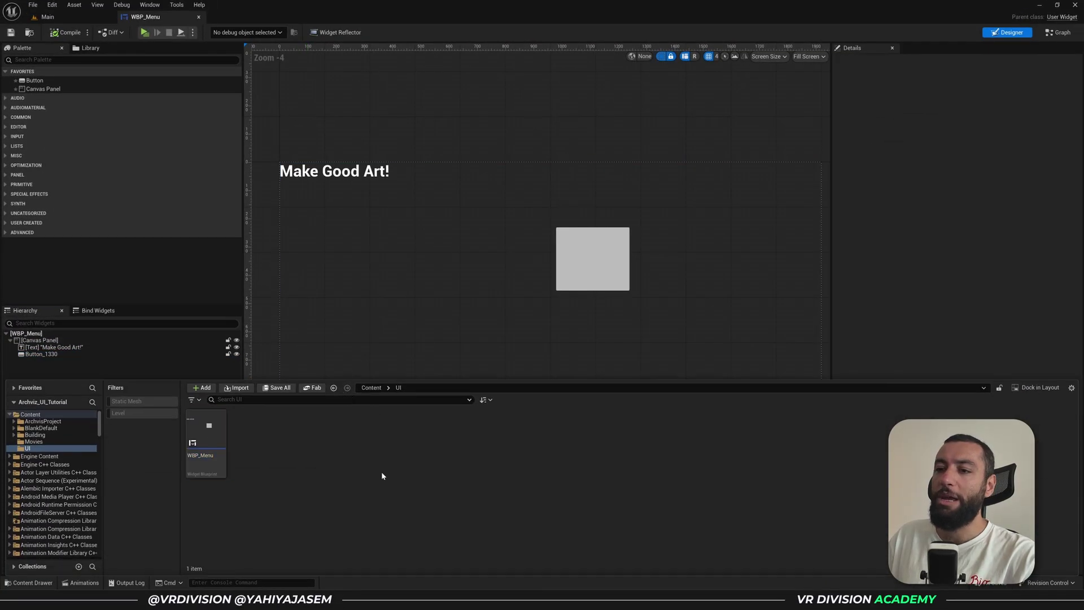
right_click(382, 475)
mouse_move(419, 457)
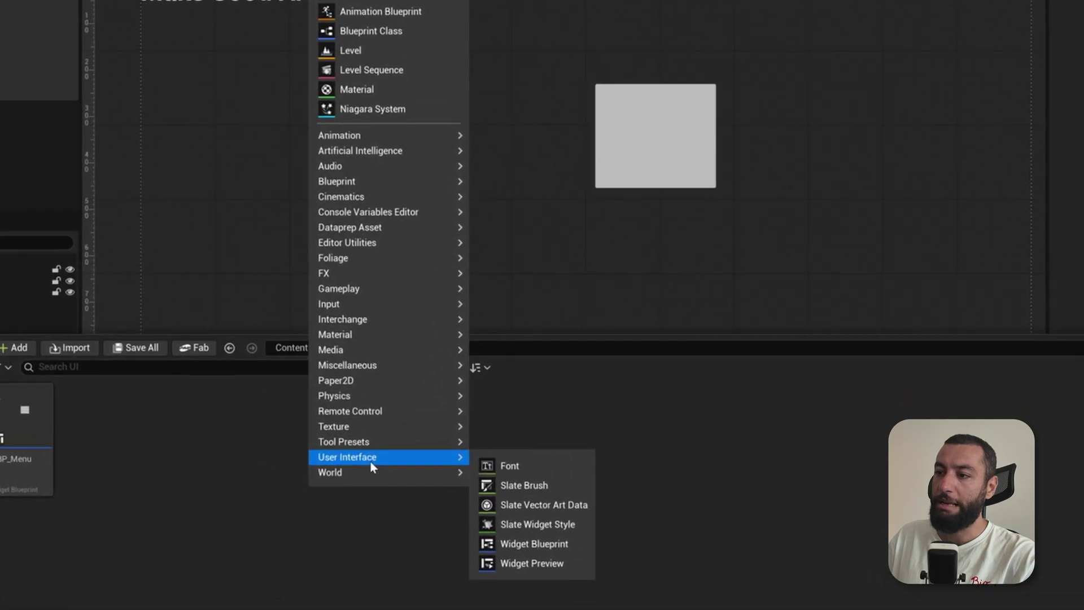
click(530, 544)
click(436, 77)
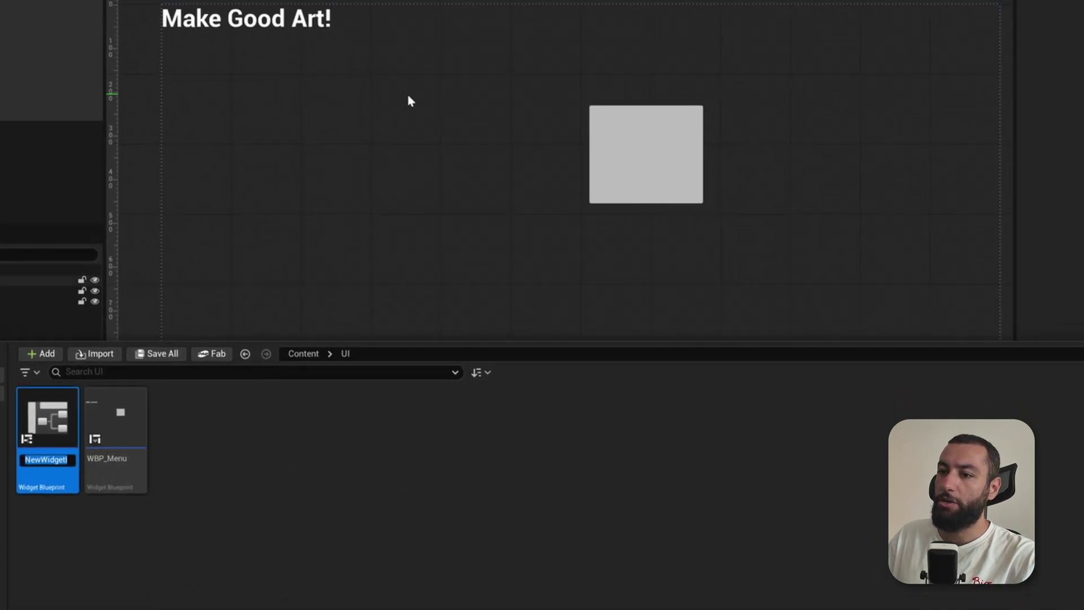
text(WBP_)
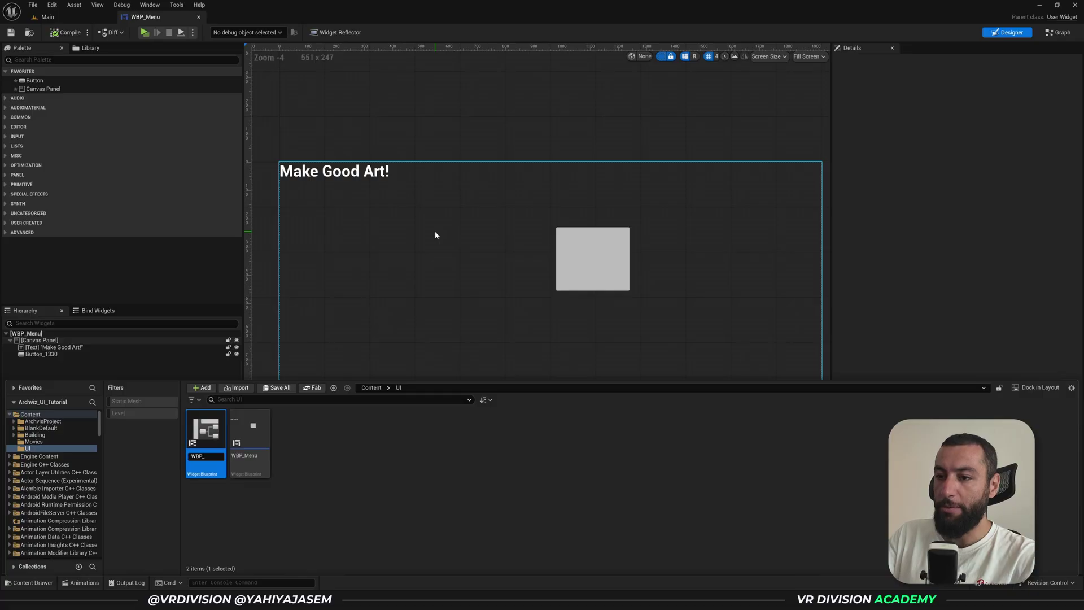
text(CanvasPanel)
key(Return)
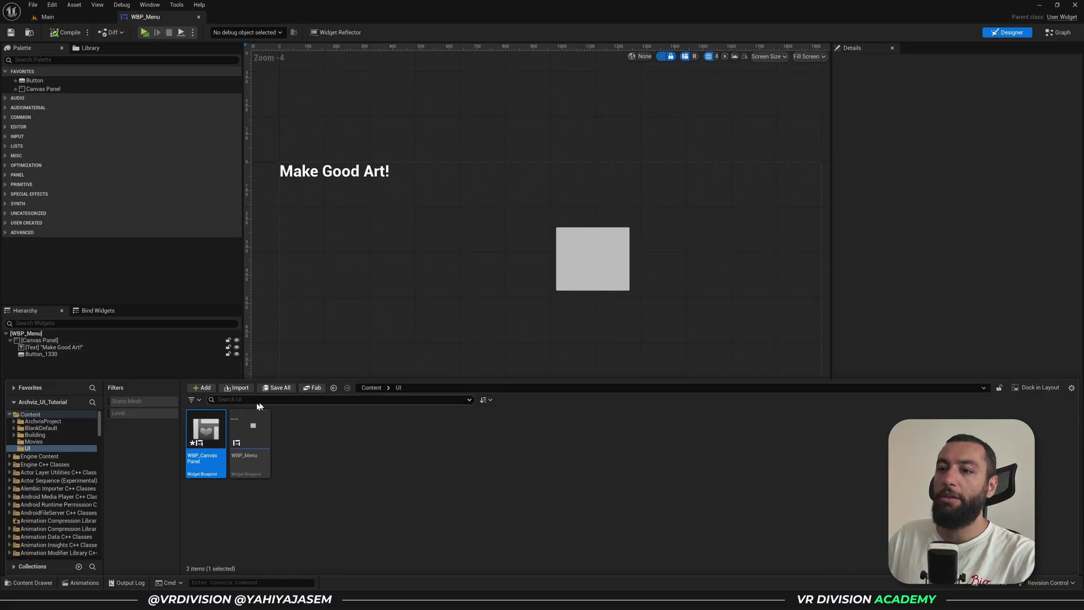
Open WBP_CanvasPanel for editing and add a Button directly under its root
double_click(211, 423)
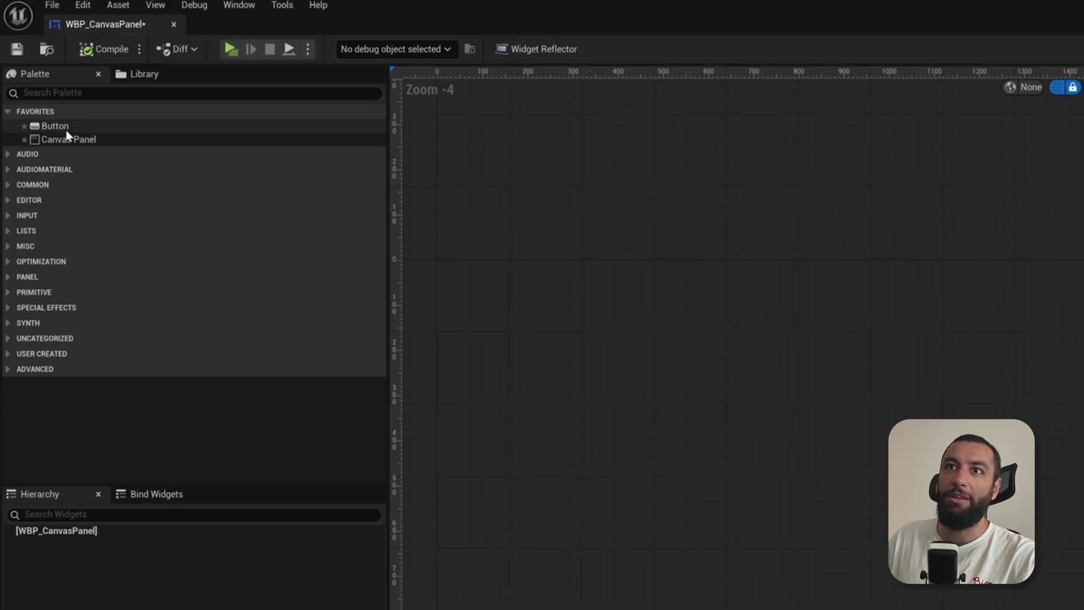
drag(63, 127, 67, 538)
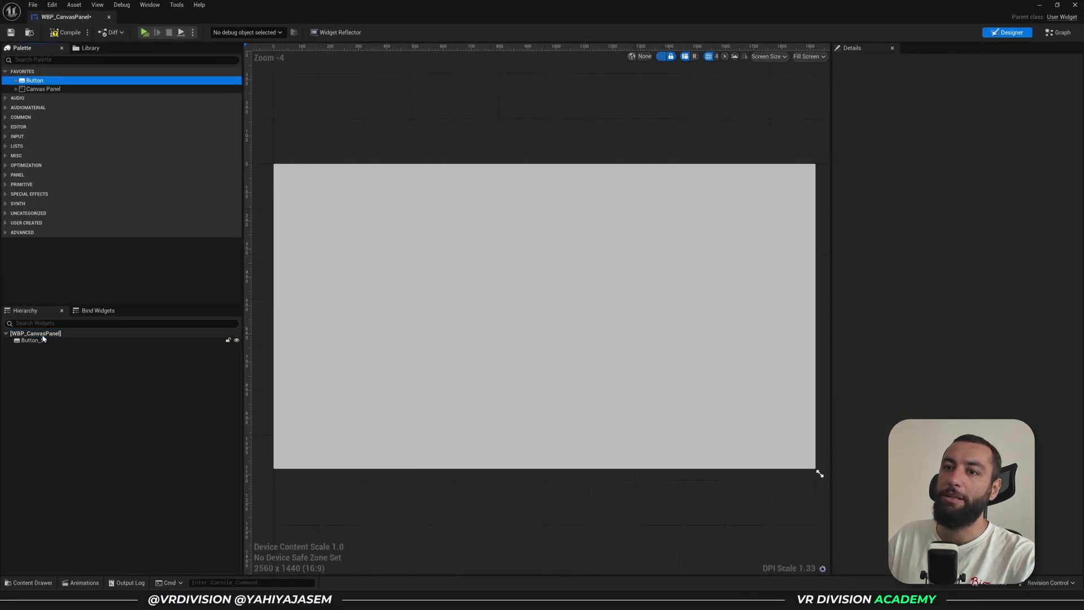
click(443, 230)
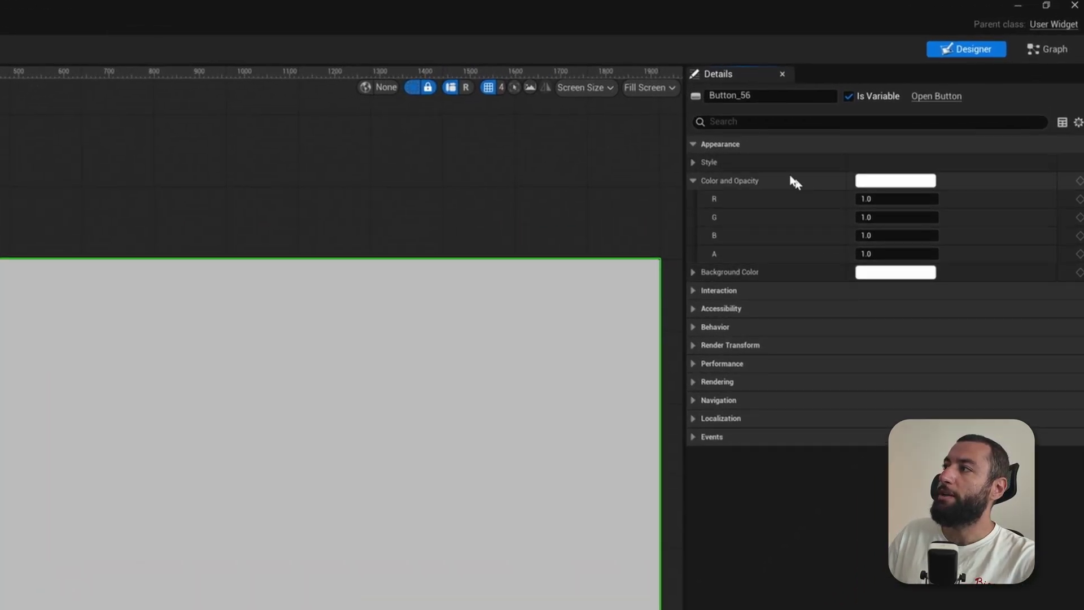
click(694, 180)
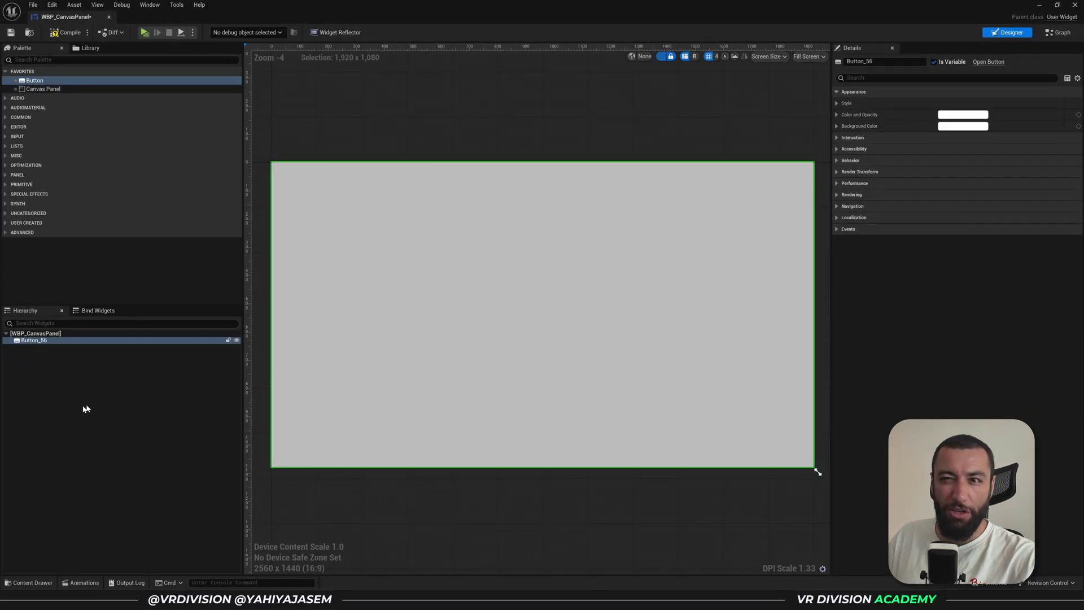
Wrap the root button of WBP_CanvasPanel with a Canvas Panel
click(56, 414)
click(43, 342)
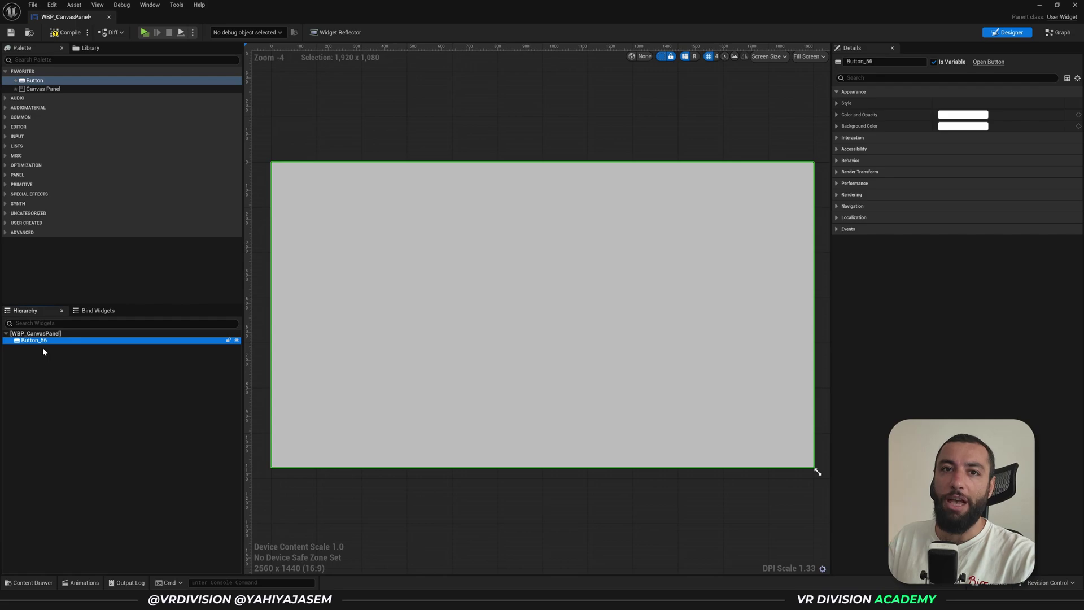
right_click(43, 342)
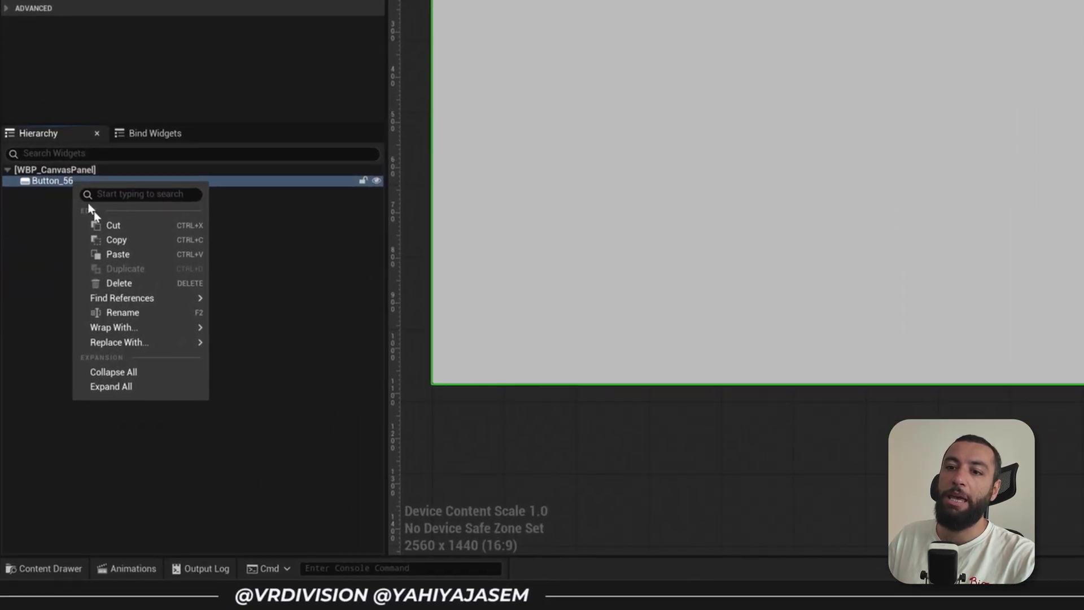
mouse_move(134, 330)
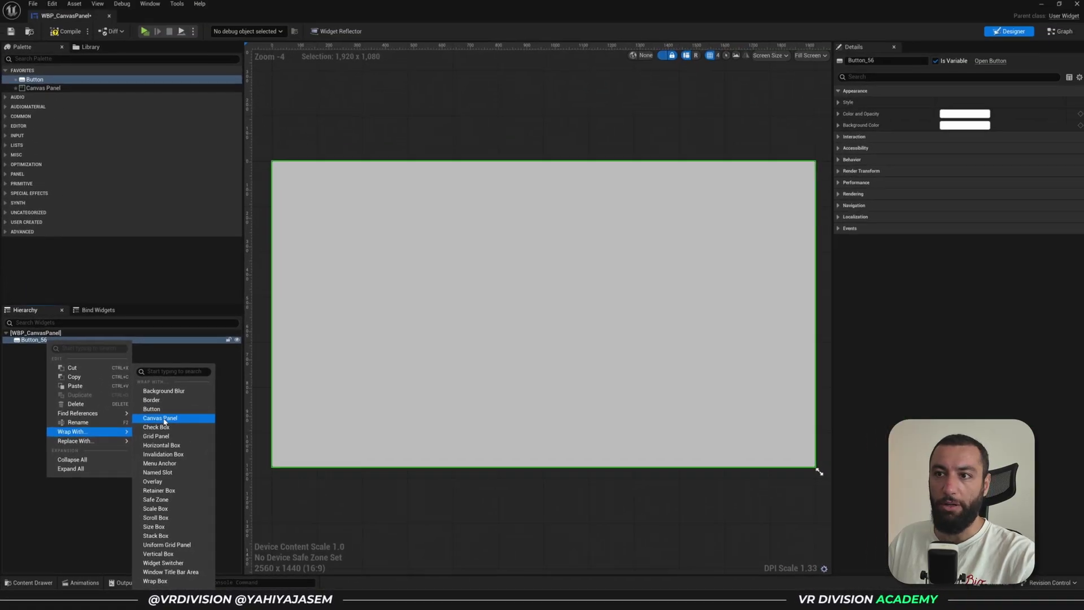
click(240, 336)
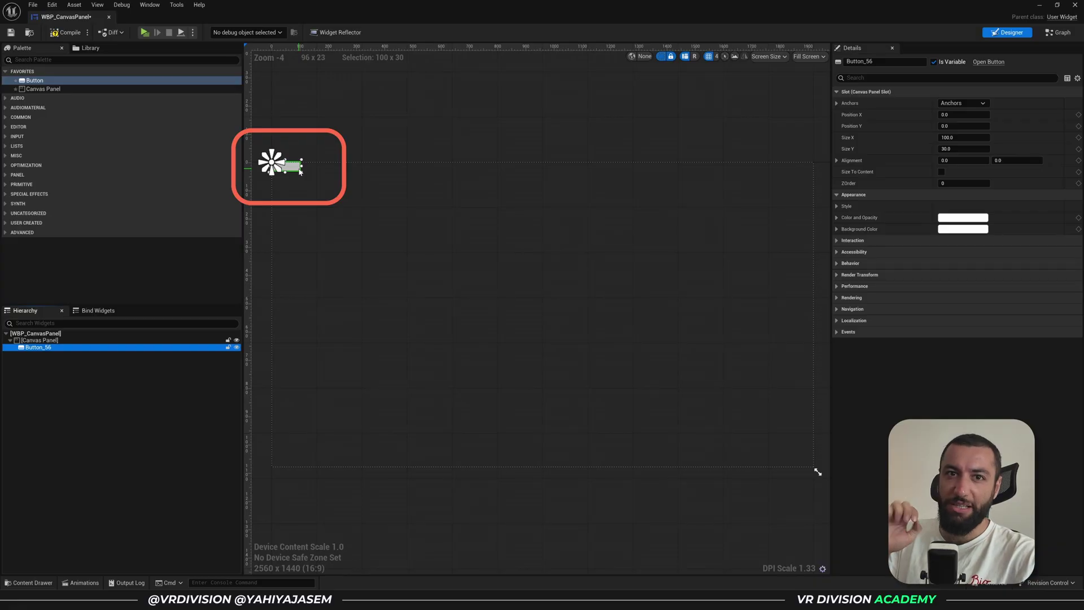
Compare the detail properties of the canvas panel with the slot properties of its child button
scroll(299, 168, up, 1)
right_drag(299, 169, 359, 182)
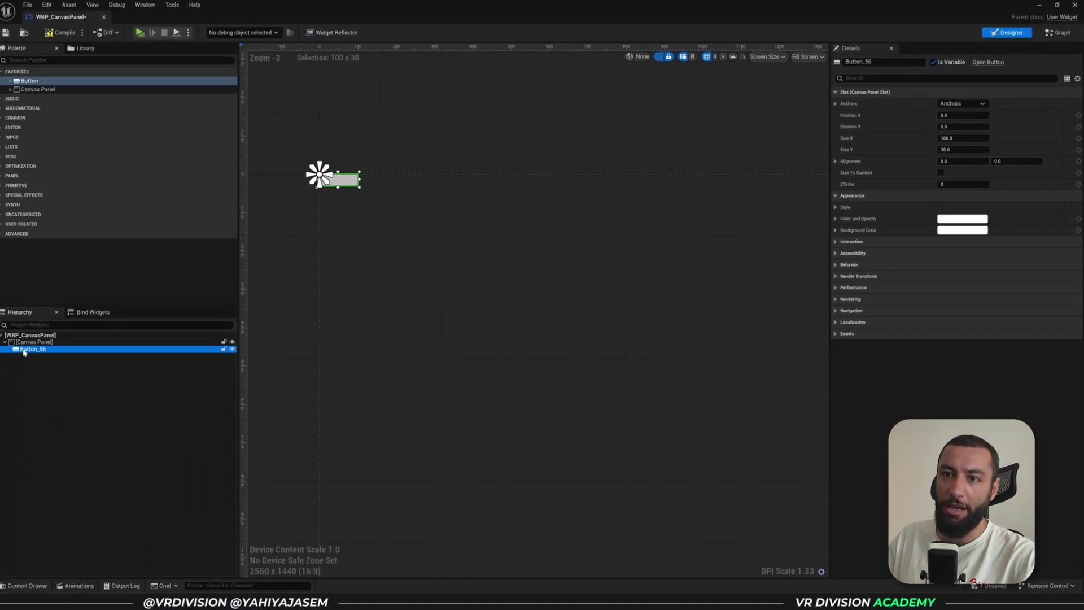
click(34, 341)
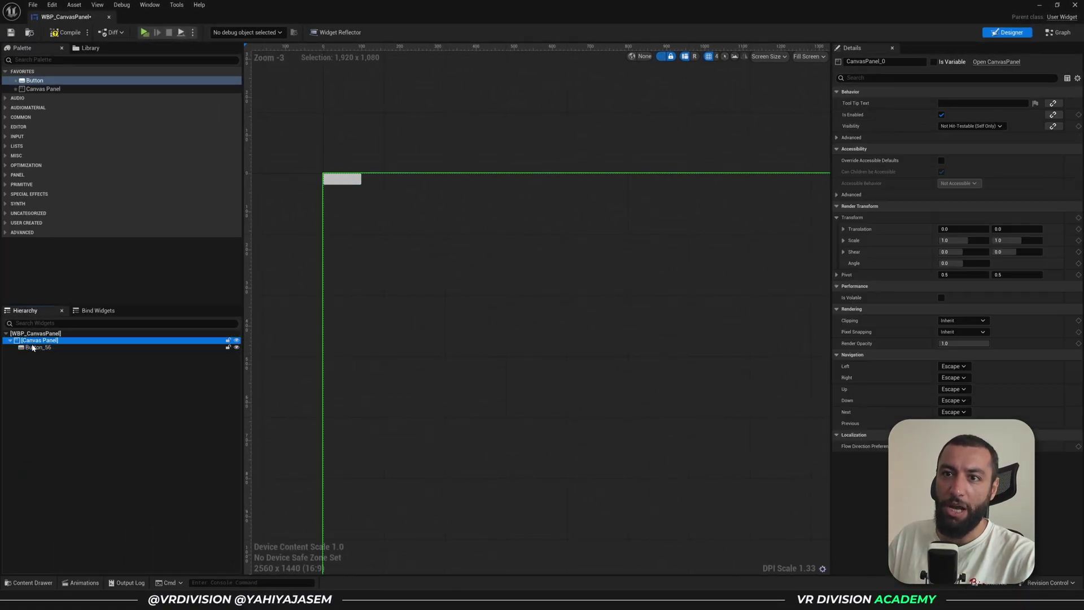
click(32, 346)
click(34, 340)
click(34, 347)
click(34, 340)
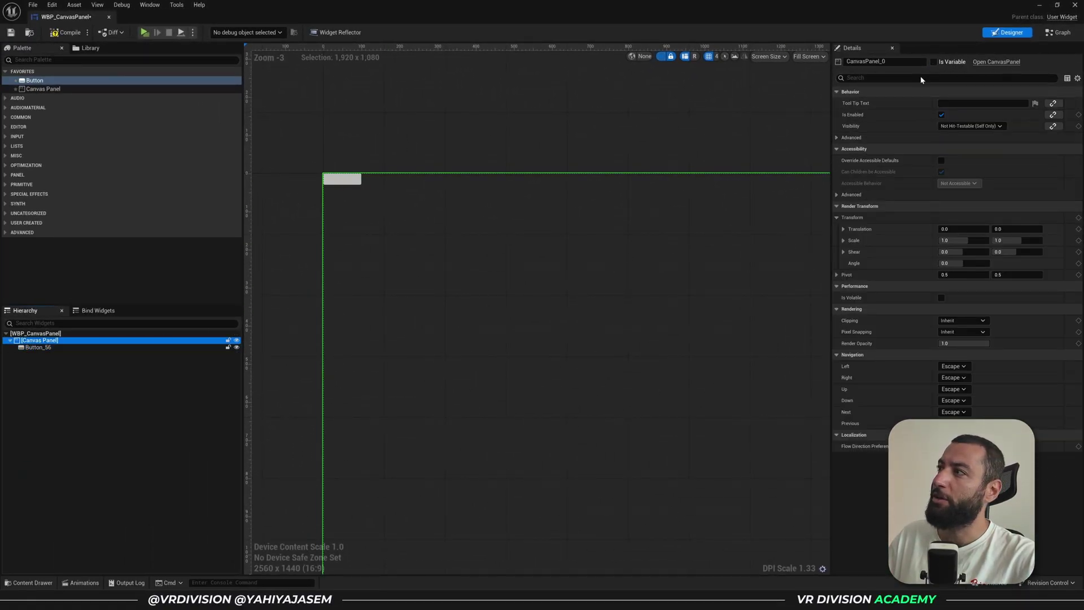
click(38, 347)
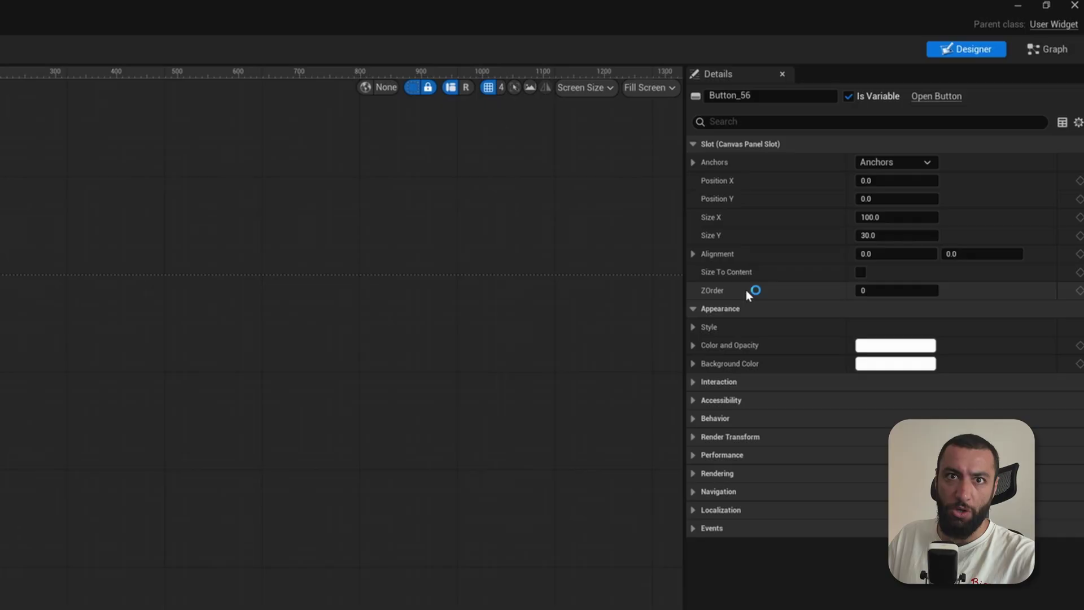
right_drag(254, 450, 188, 411)
scroll(180, 411, down, 2)
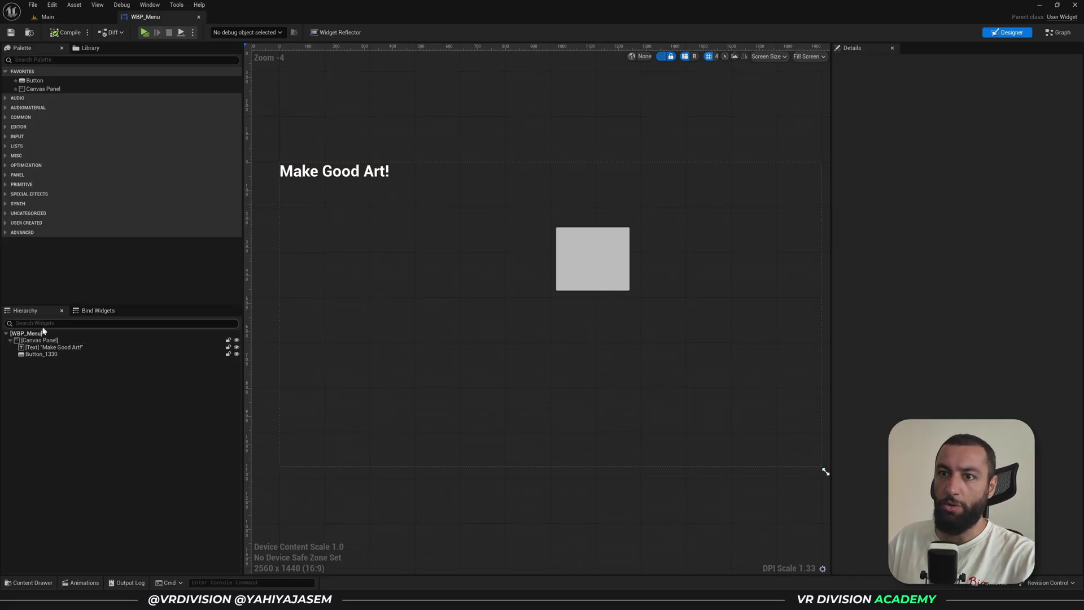
Try anchoring the grey button in WBP_Menu to the top centre of the canvas, and undo it
click(39, 341)
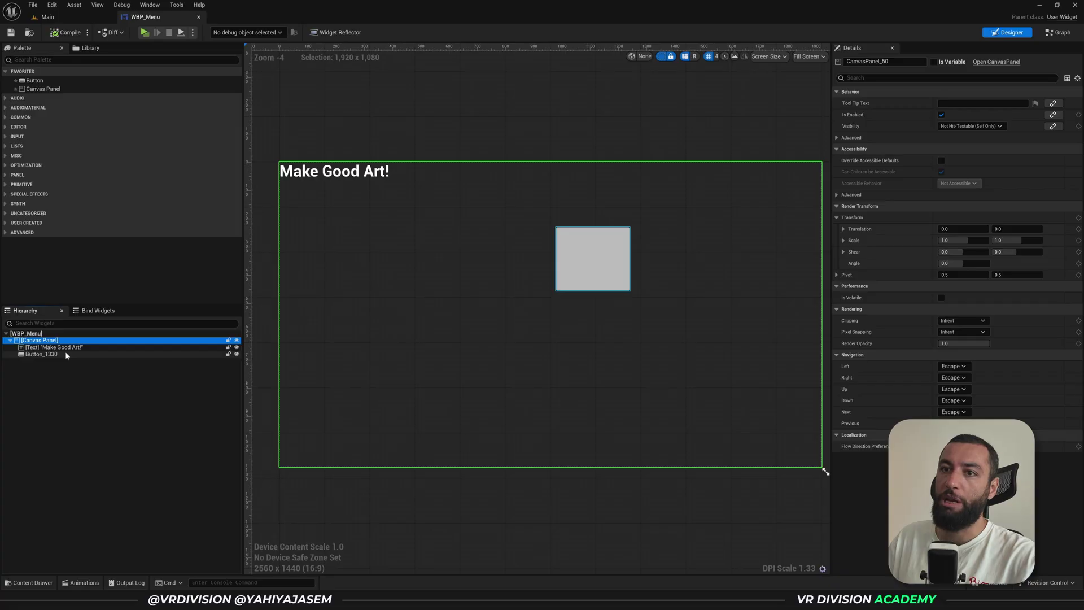
click(66, 354)
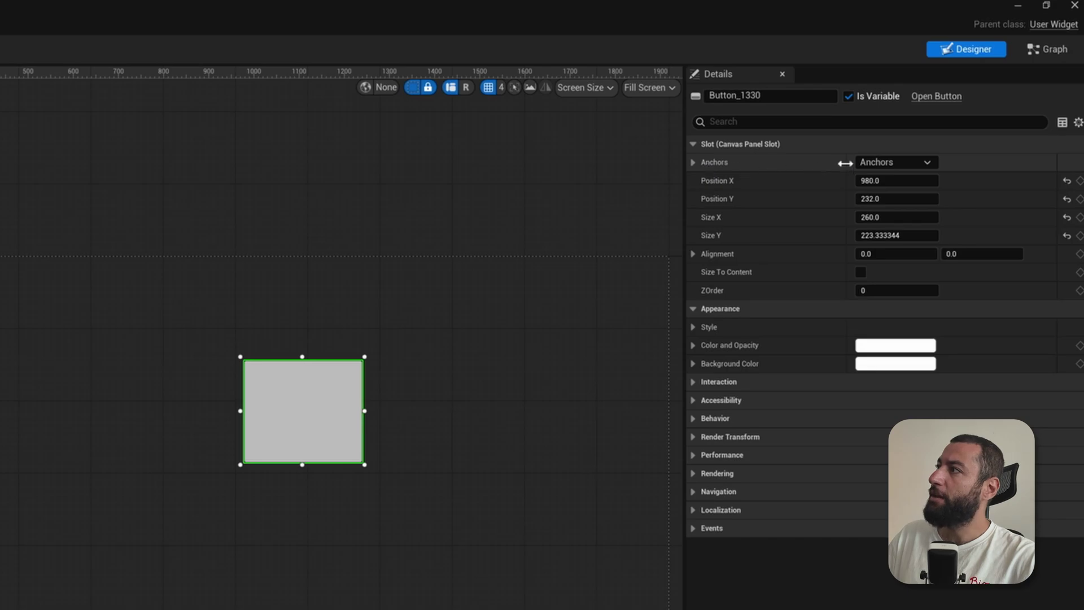
click(865, 162)
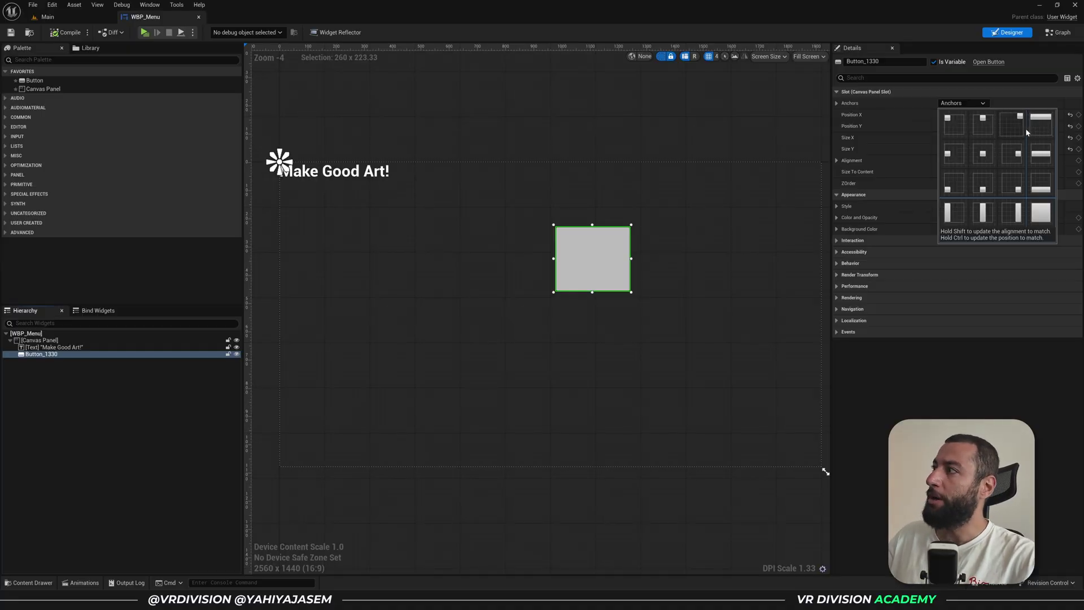
click(987, 129)
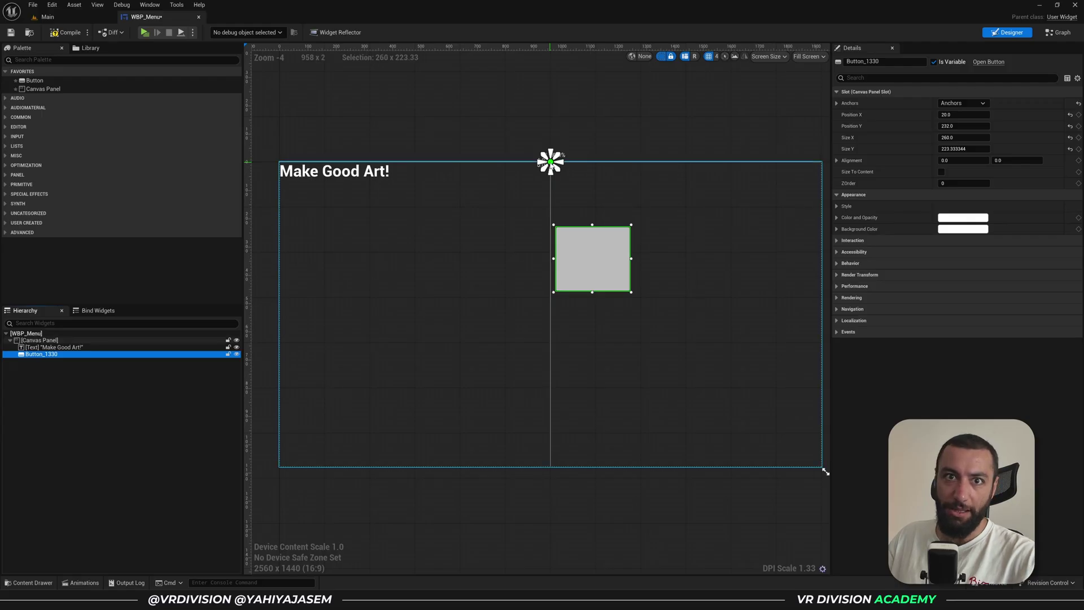
right_drag(551, 186, 556, 183)
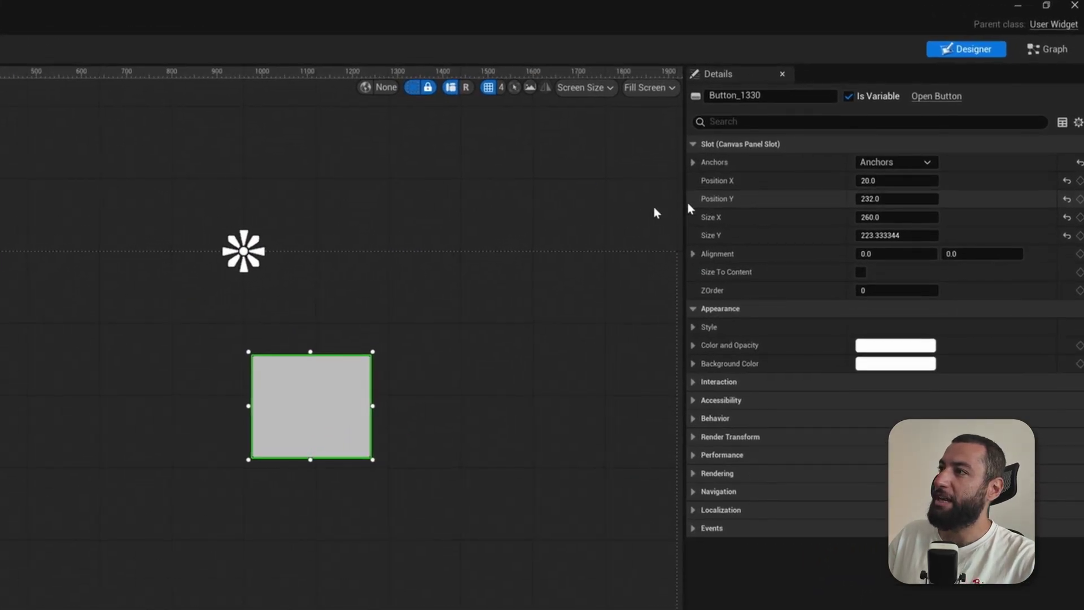
key(ctrl+z)
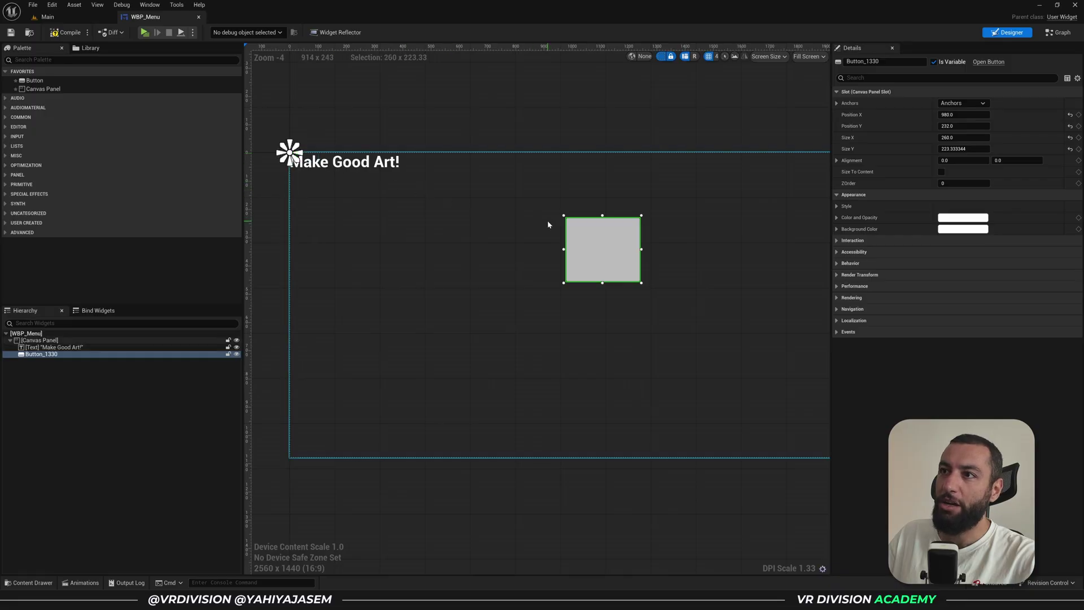
Try the top-centre and top-right anchor presets on the grey menu button
click(962, 103)
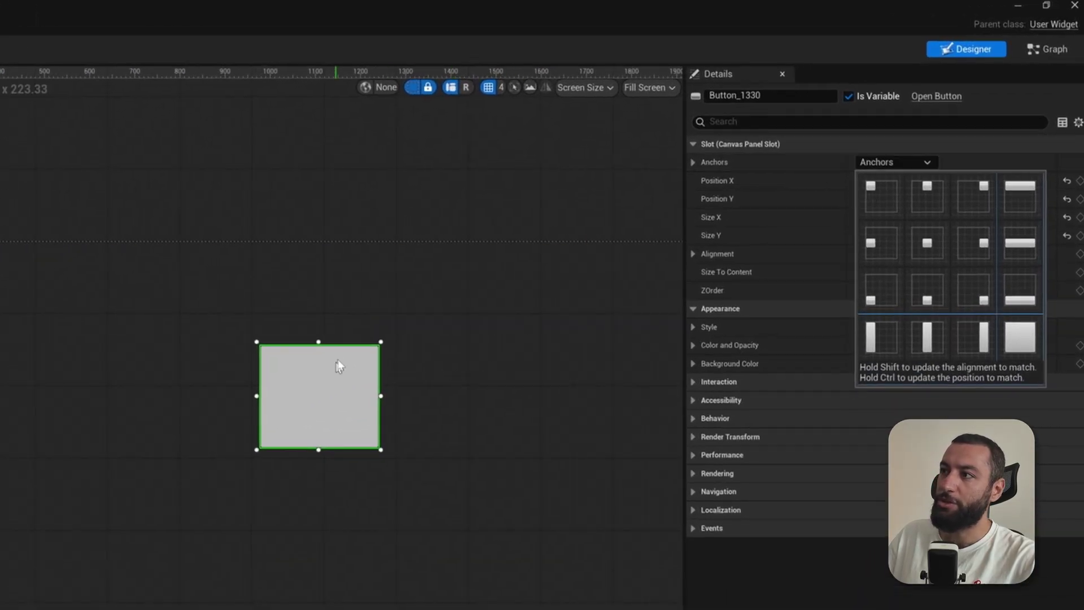
click(927, 195)
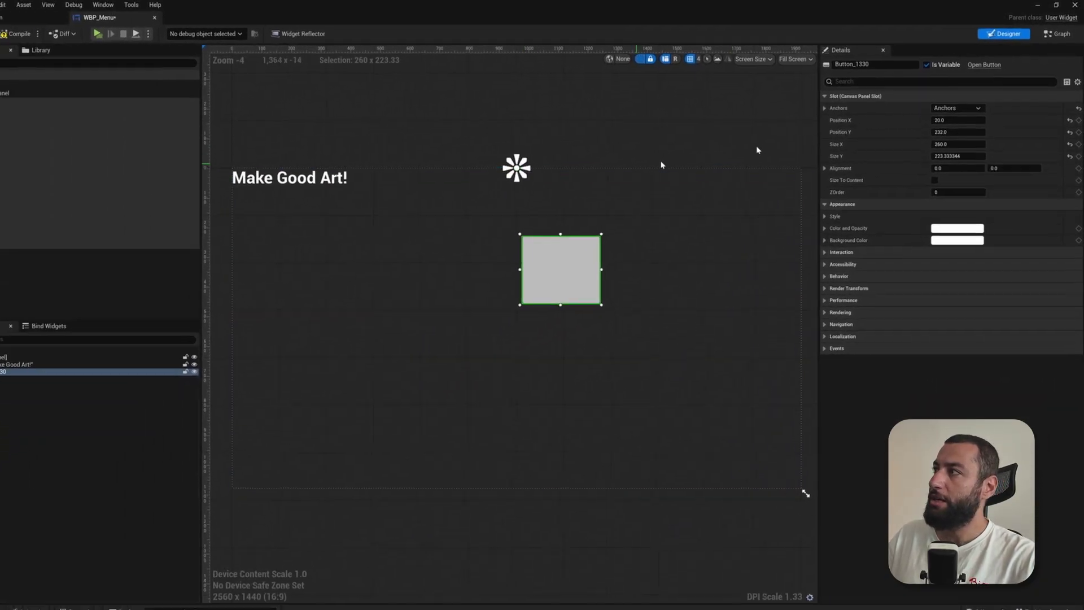
click(957, 108)
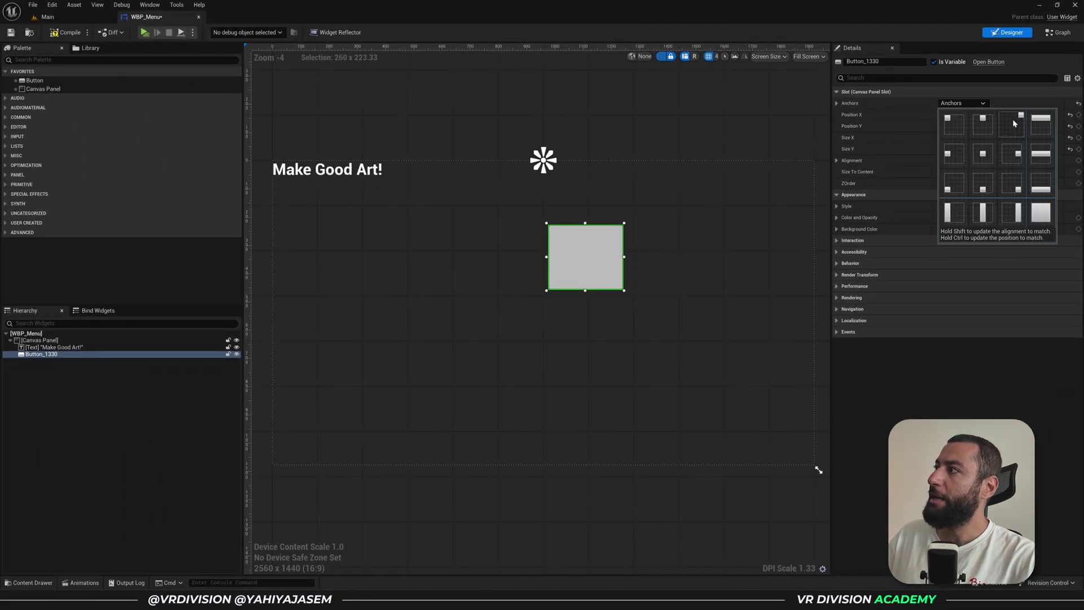
ctrl+click(1014, 124)
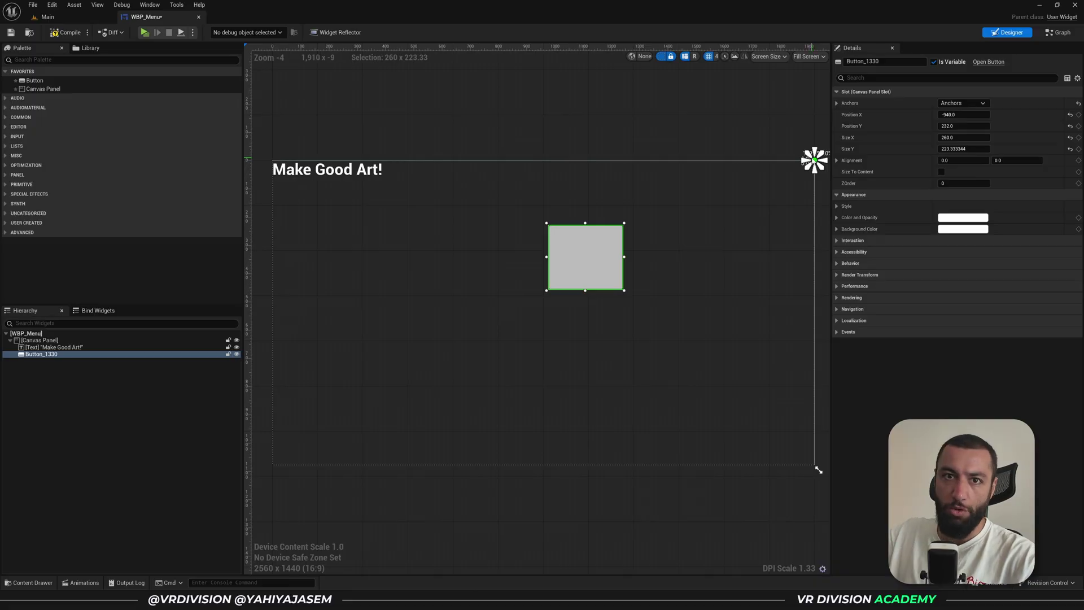
right_drag(765, 171, 756, 167)
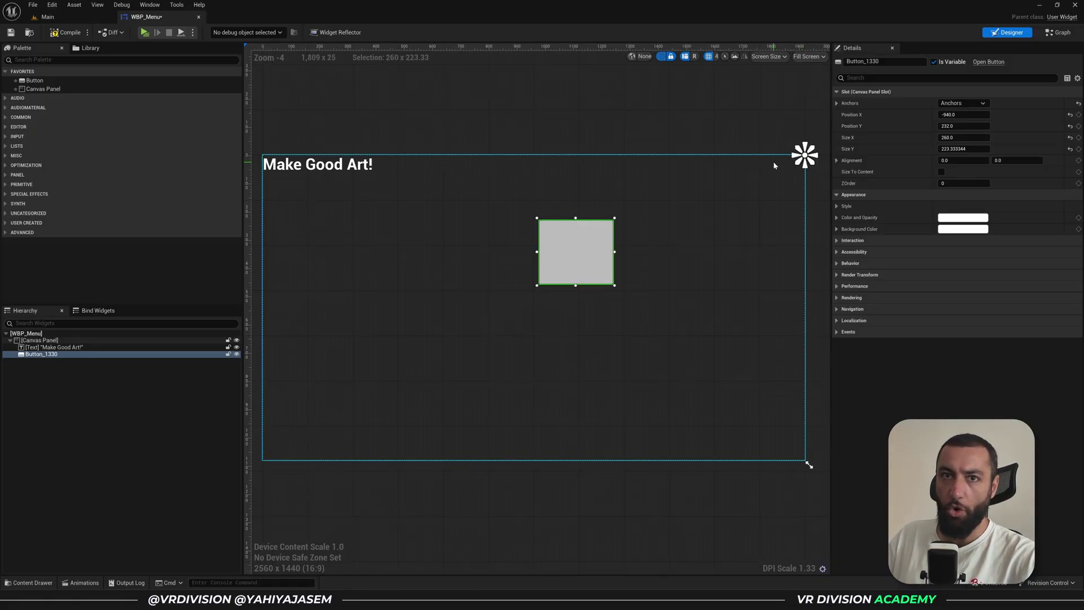
Anchor the grey menu button to the bottom-left corner of the canvas panel
click(962, 103)
ctrl+click(954, 189)
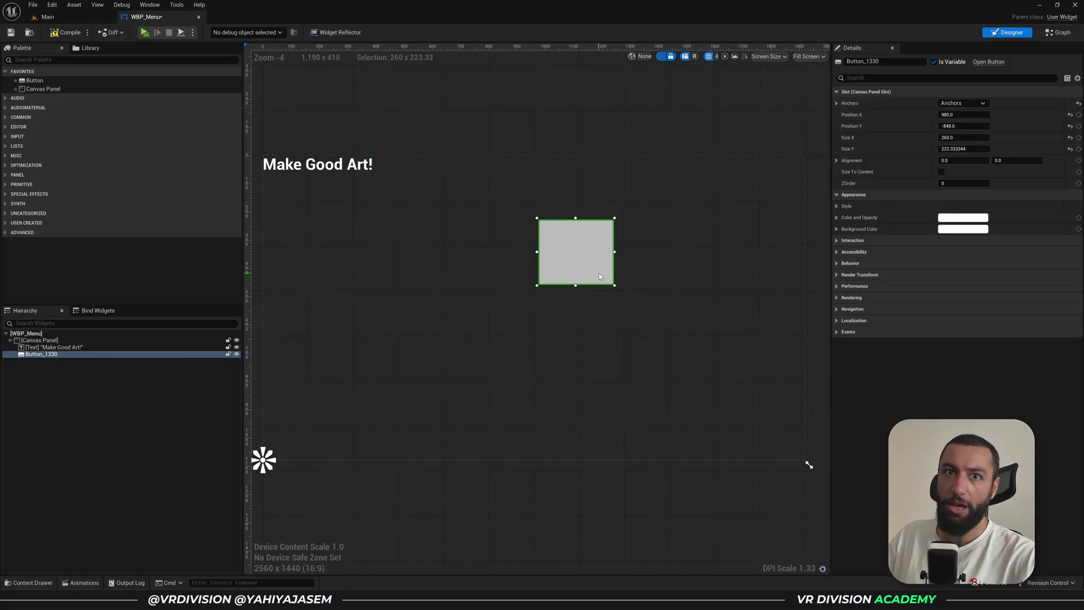
right_drag(489, 308, 513, 298)
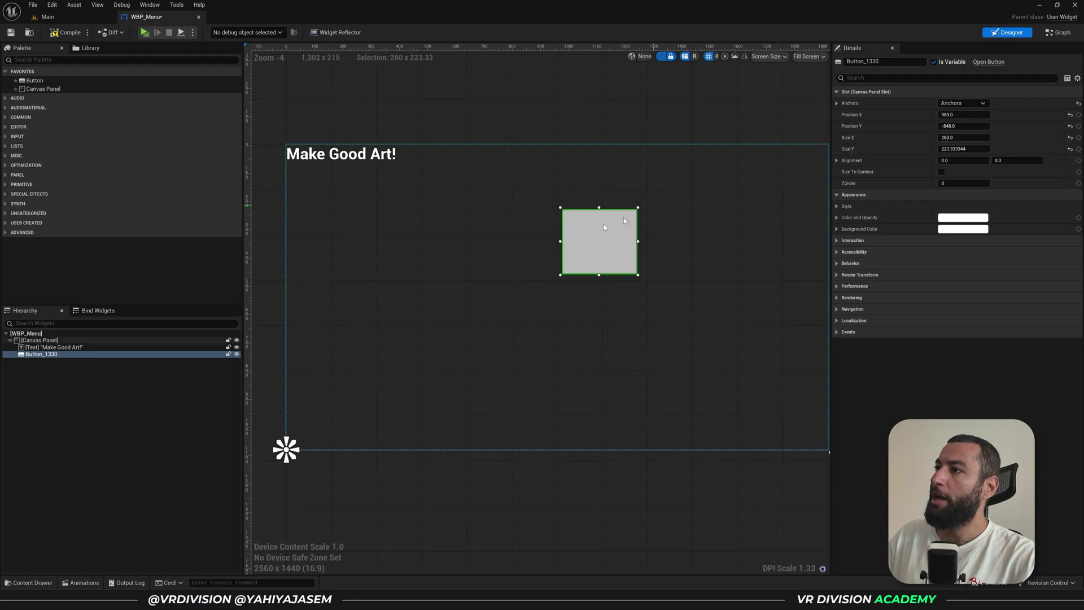
Move the grey button near the canvas's bottom-left corner and check its anchoring by resizing the running game preview window
drag(604, 226, 404, 351)
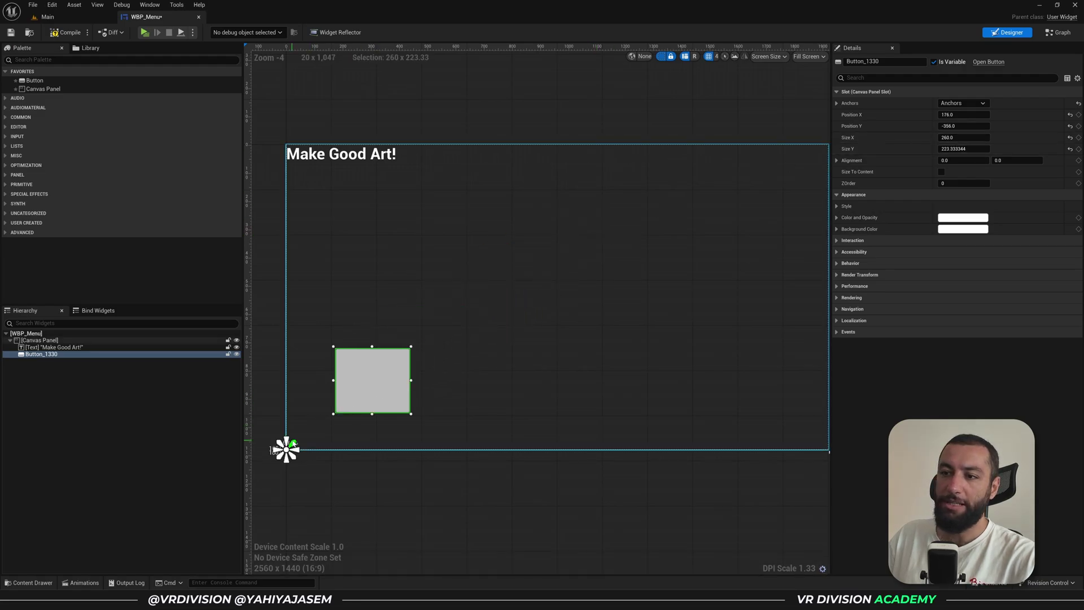
click(47, 16)
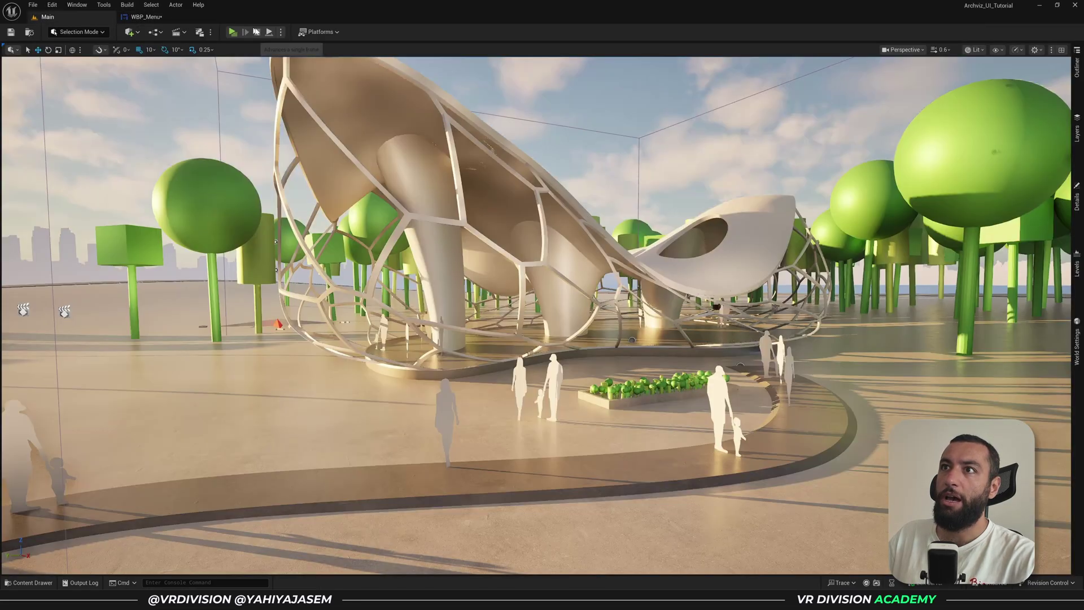
click(233, 33)
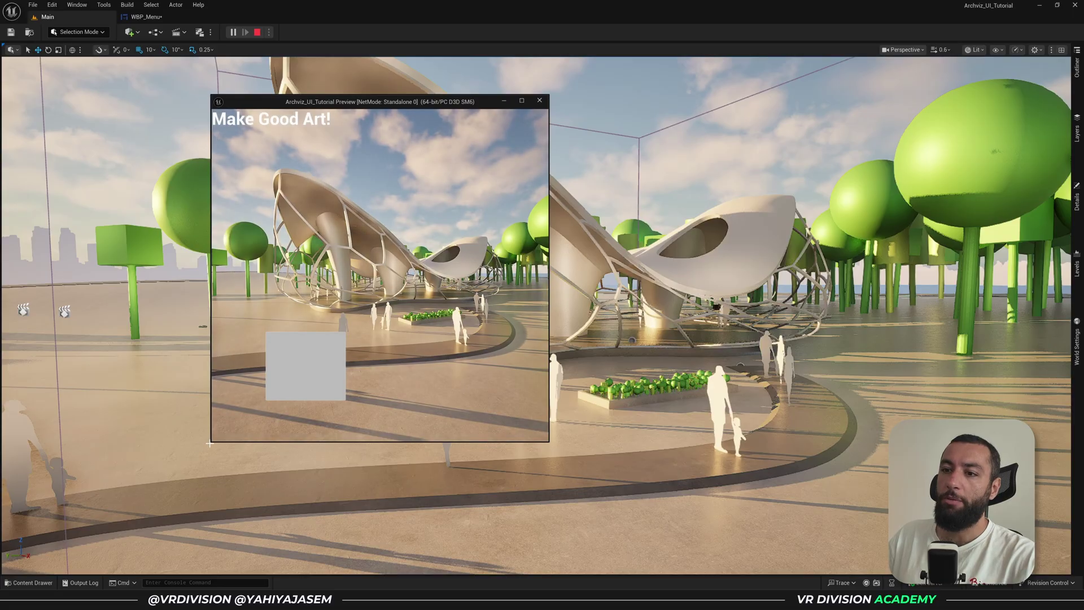
drag(211, 442, 173, 433)
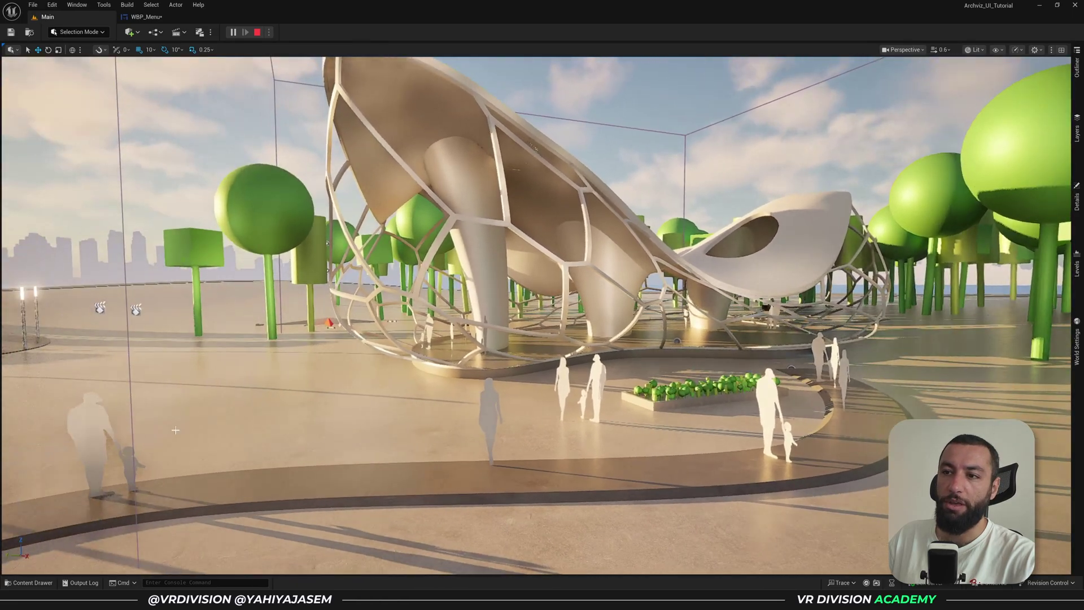
key(alt+Tab)
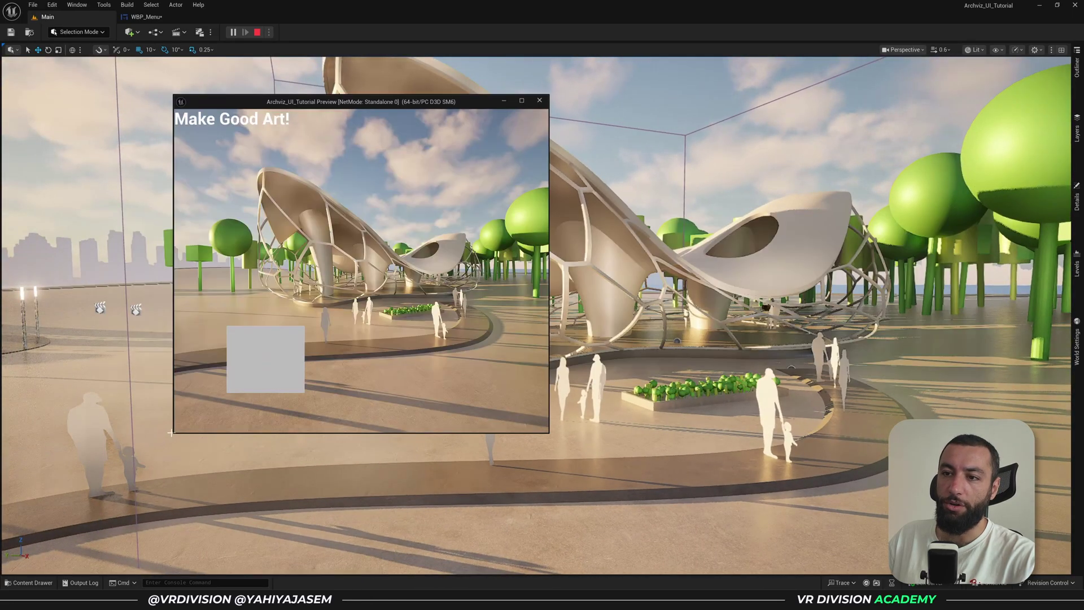
drag(173, 433, 199, 420)
key(Escape)
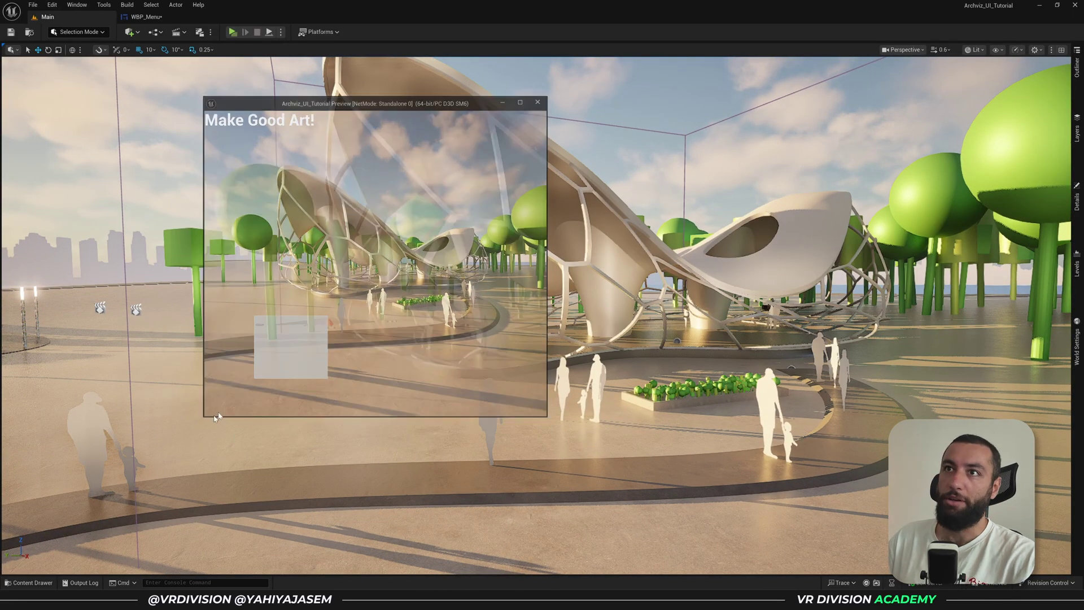
Try the top-centre anchor preset on the "Make Good Art!" text in WBP_Menu, and undo it
click(146, 16)
click(958, 103)
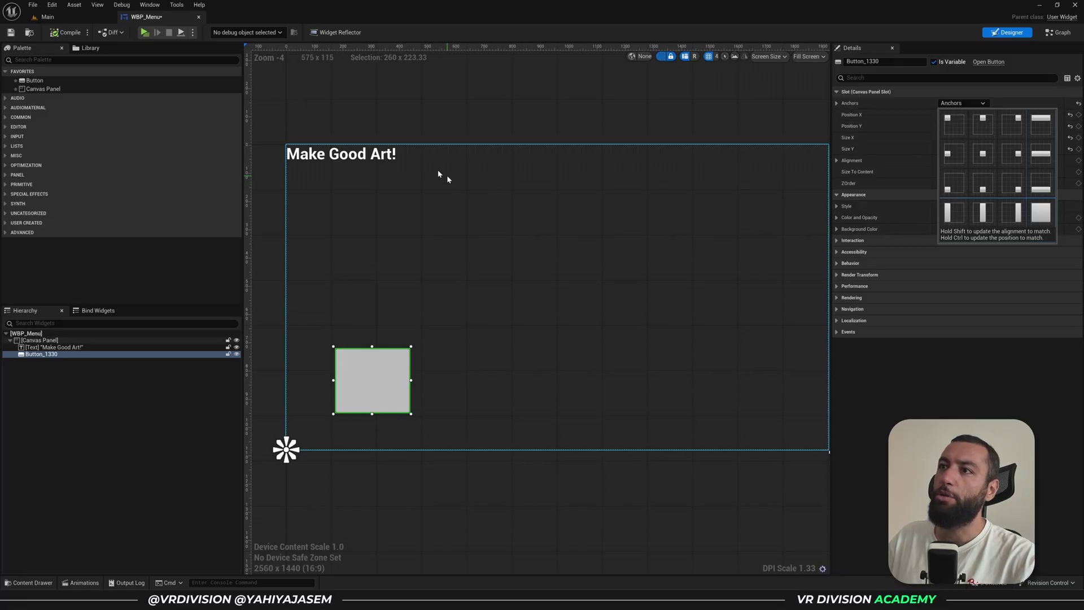
click(377, 157)
click(377, 157)
click(62, 347)
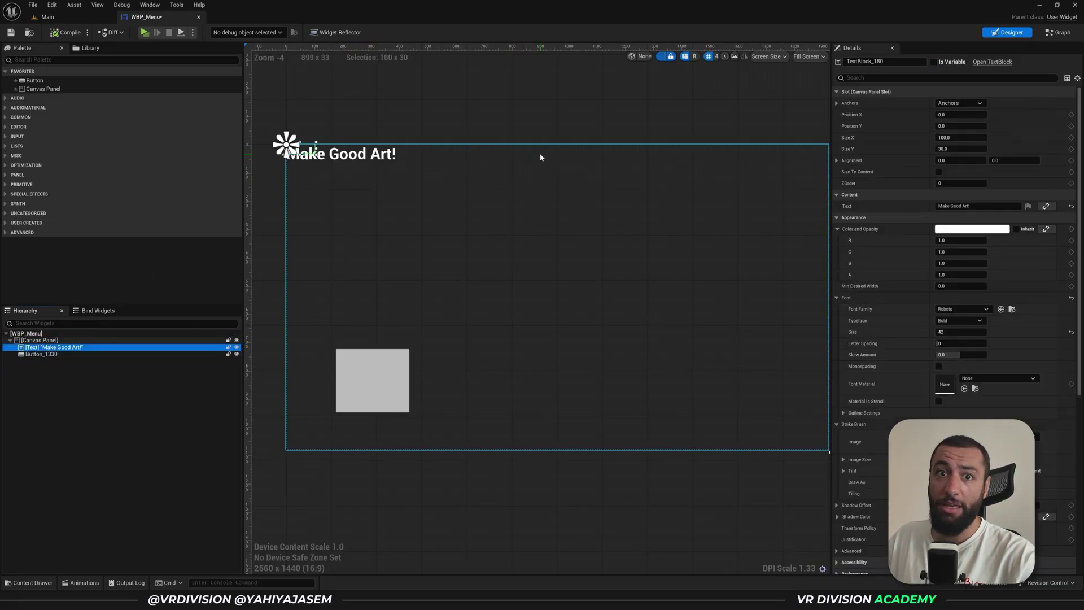
click(964, 104)
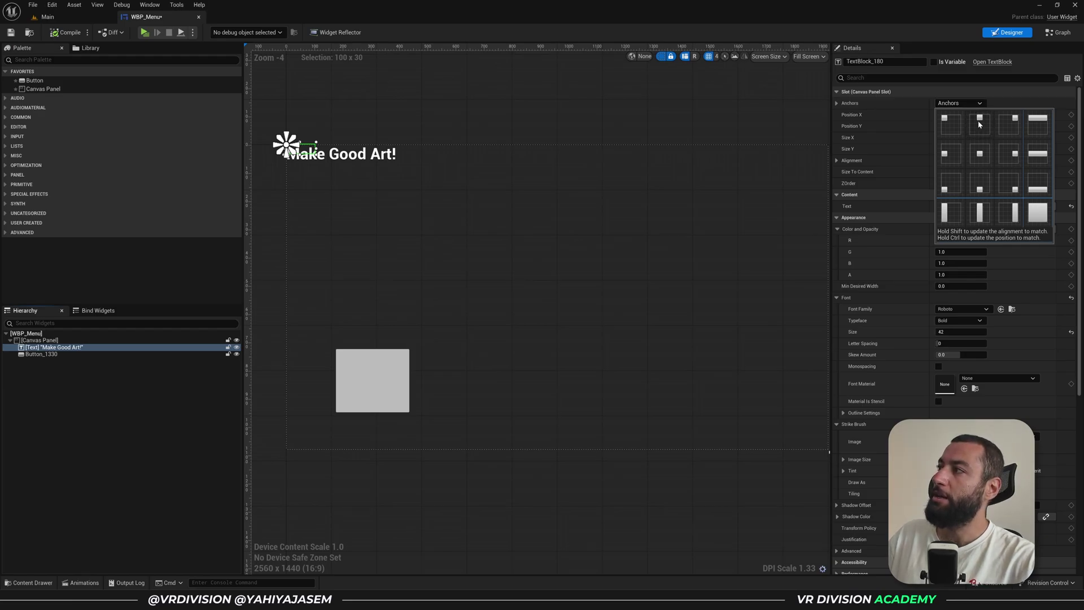
click(980, 123)
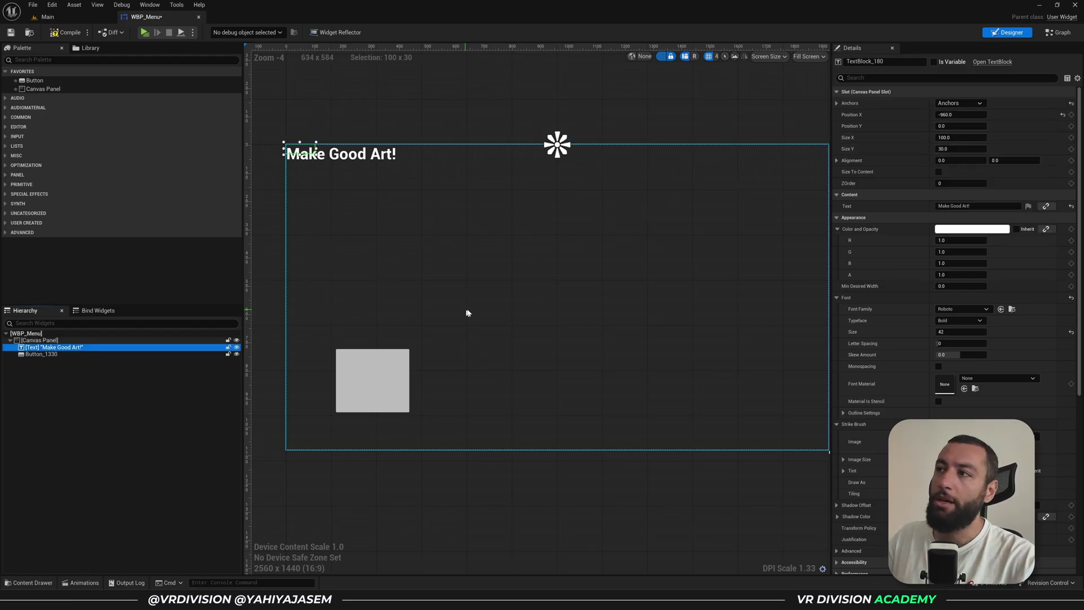
right_drag(468, 308, 483, 297)
key(ctrl+z)
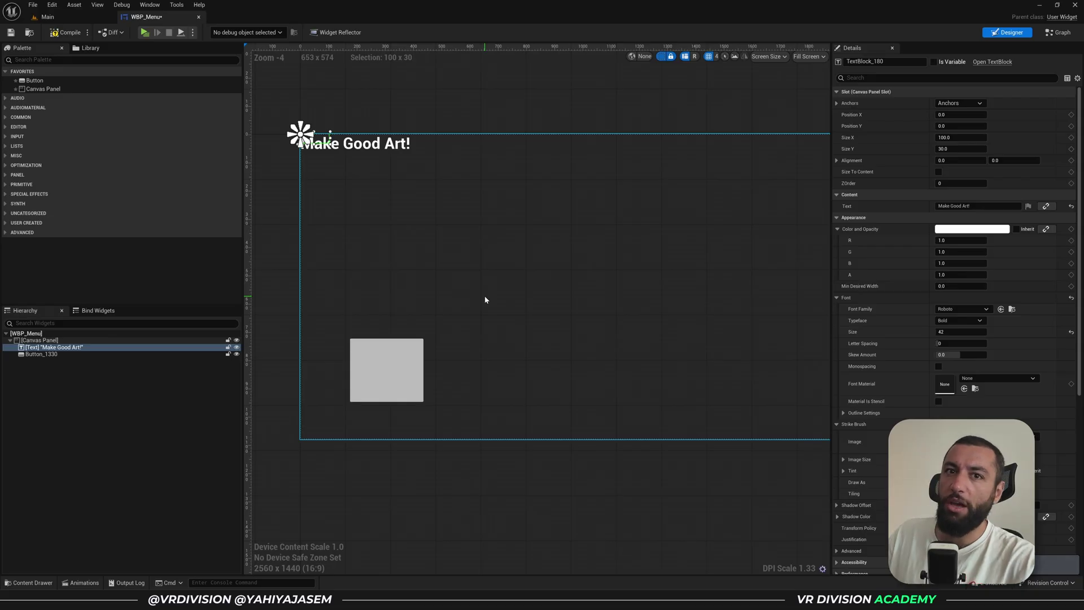
Anchor the "Make Good Art!" text to the top centre with its position updated to match the anchor
click(926, 124)
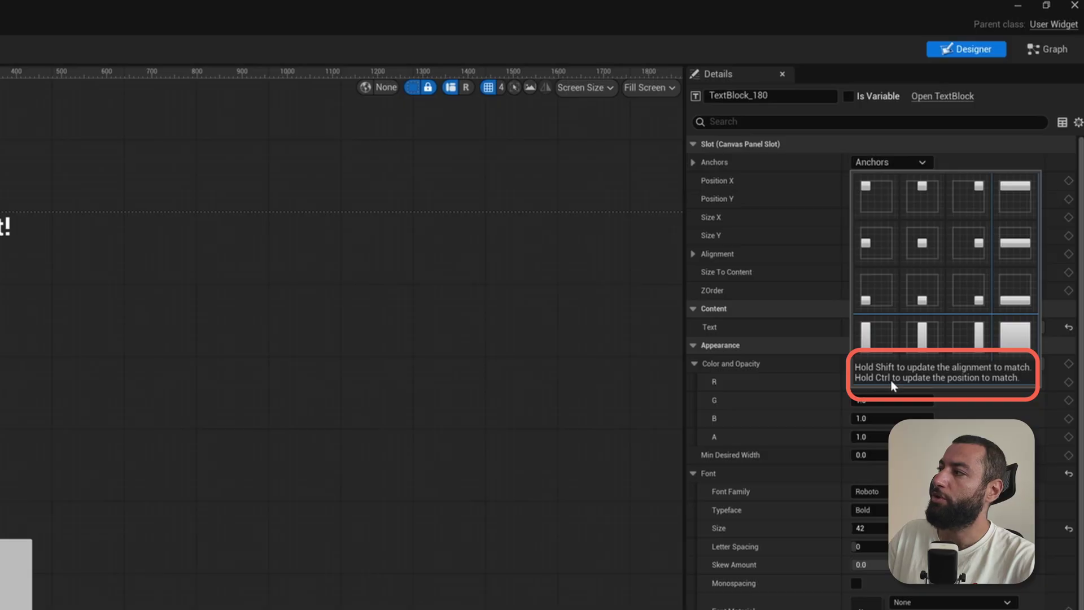
click(777, 266)
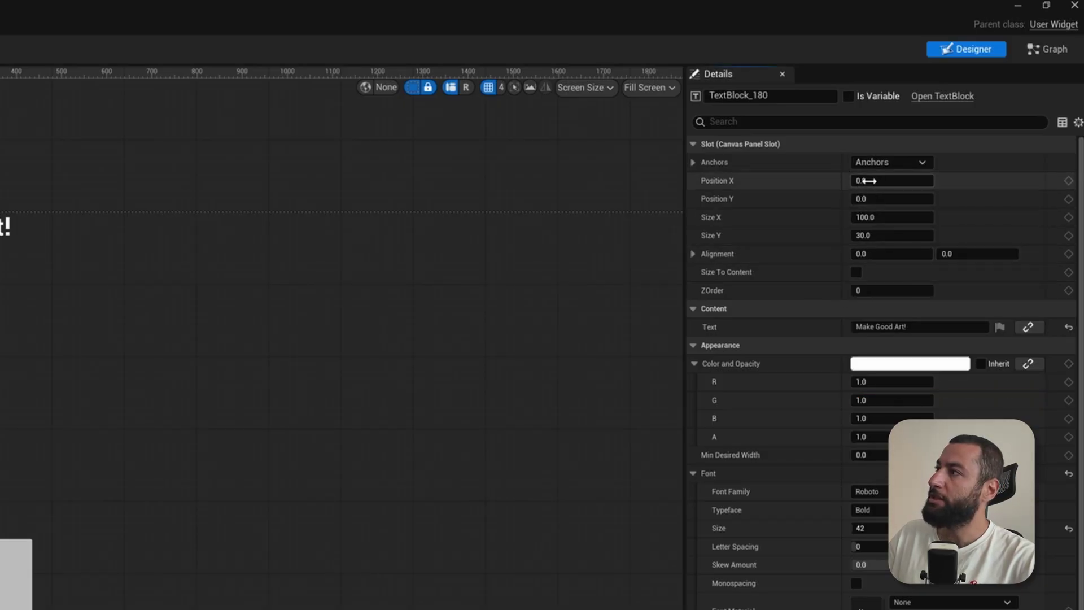
click(884, 164)
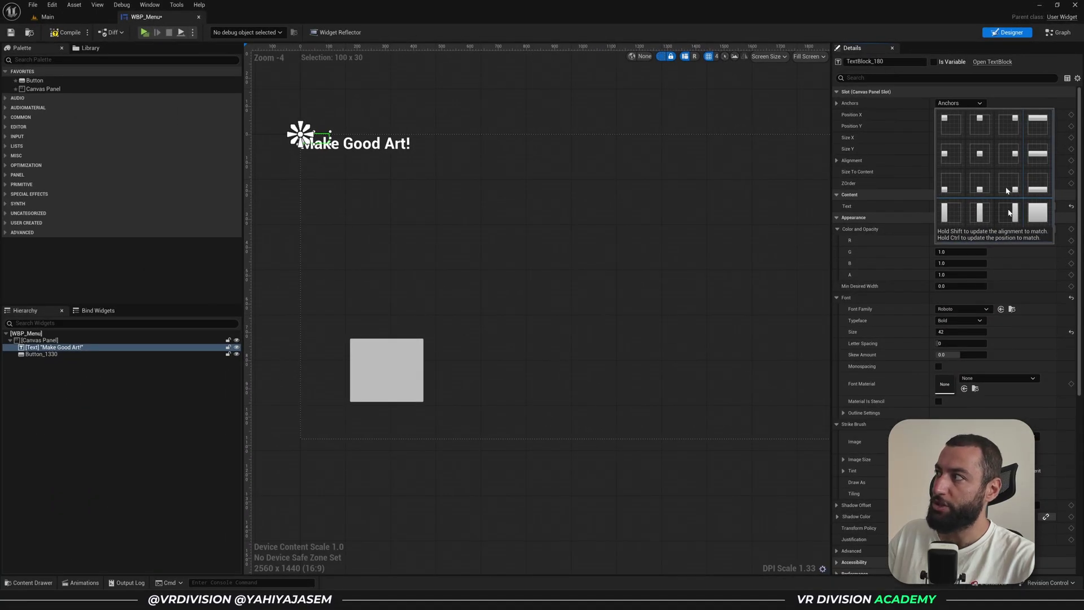
ctrl+click(980, 123)
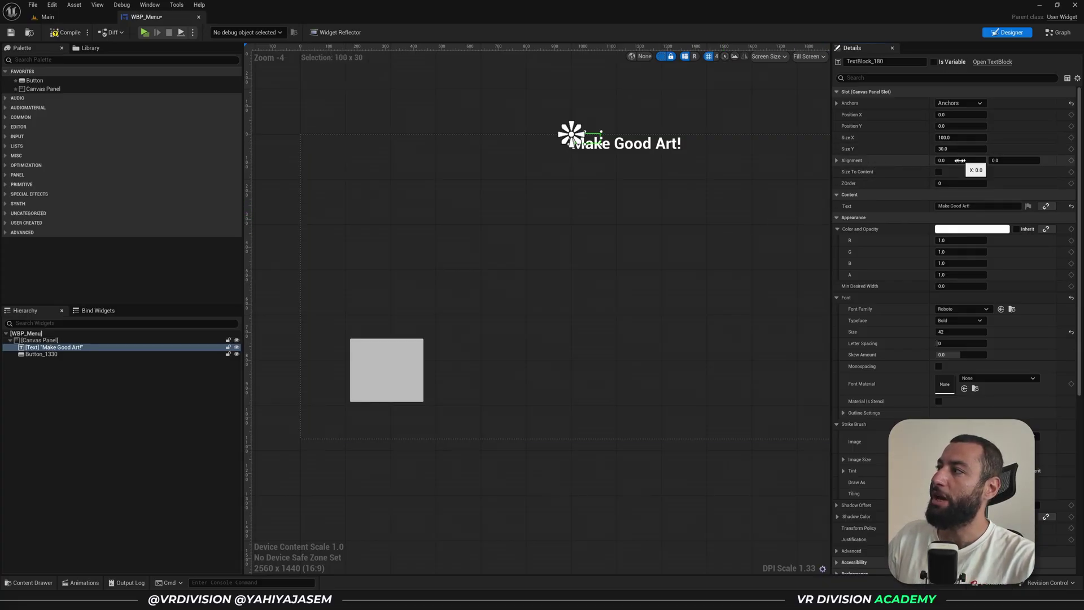
Try shifting the text block's X alignment freely, and set it to 0.5
click(864, 161)
drag(963, 176, 993, 176)
click(962, 161)
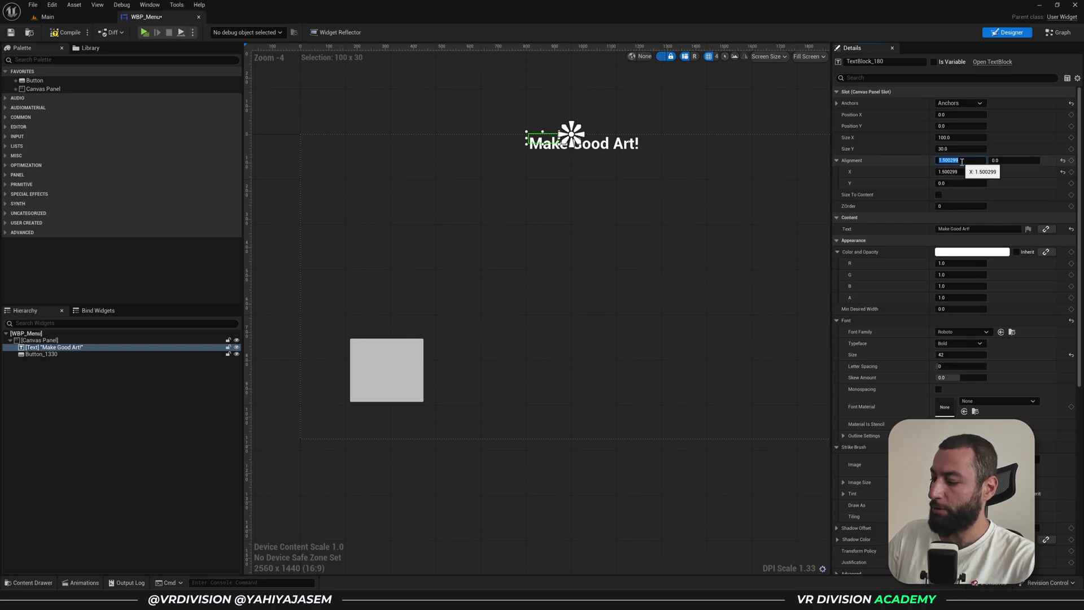
text(0.5)
key(Return)
Try Size To Content on the "Make Good Art!" text block, and turn it off again
scroll(577, 131, up, 8)
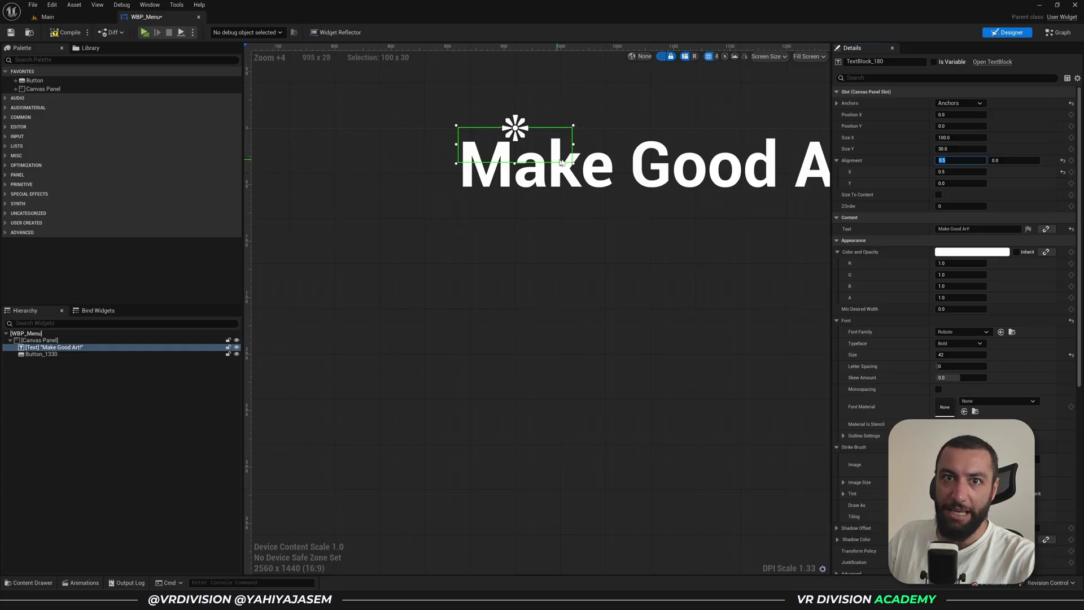
scroll(567, 157, down, 2)
scroll(566, 157, down, 1)
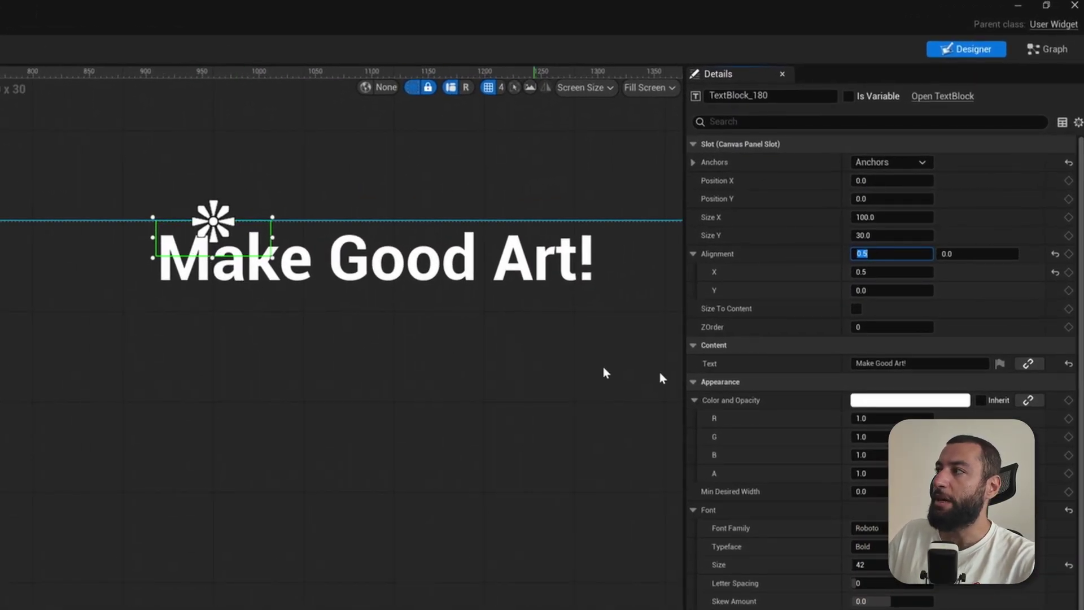
click(835, 313)
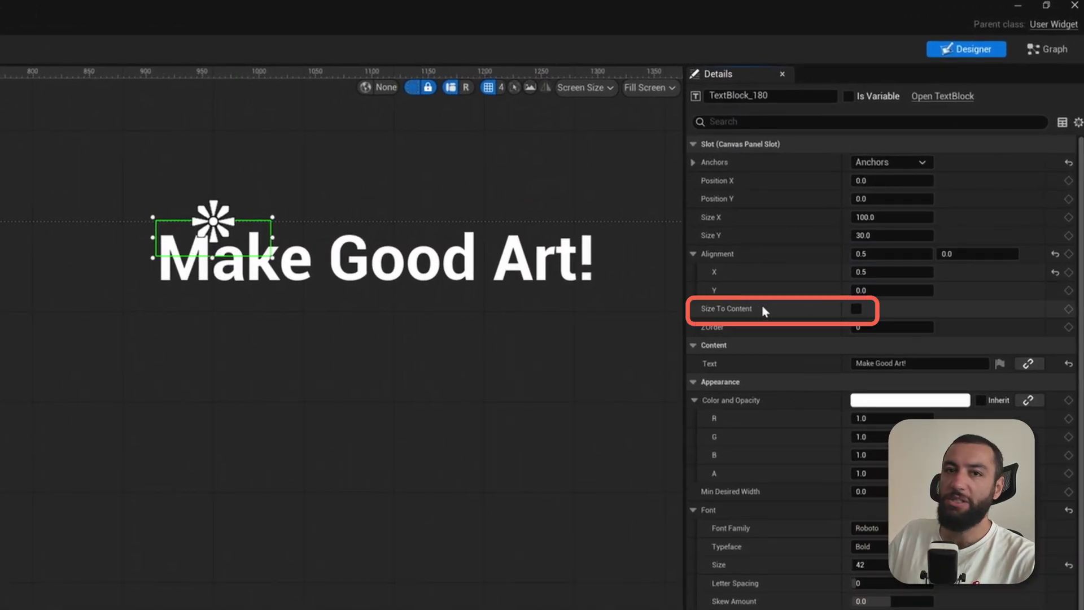
click(856, 309)
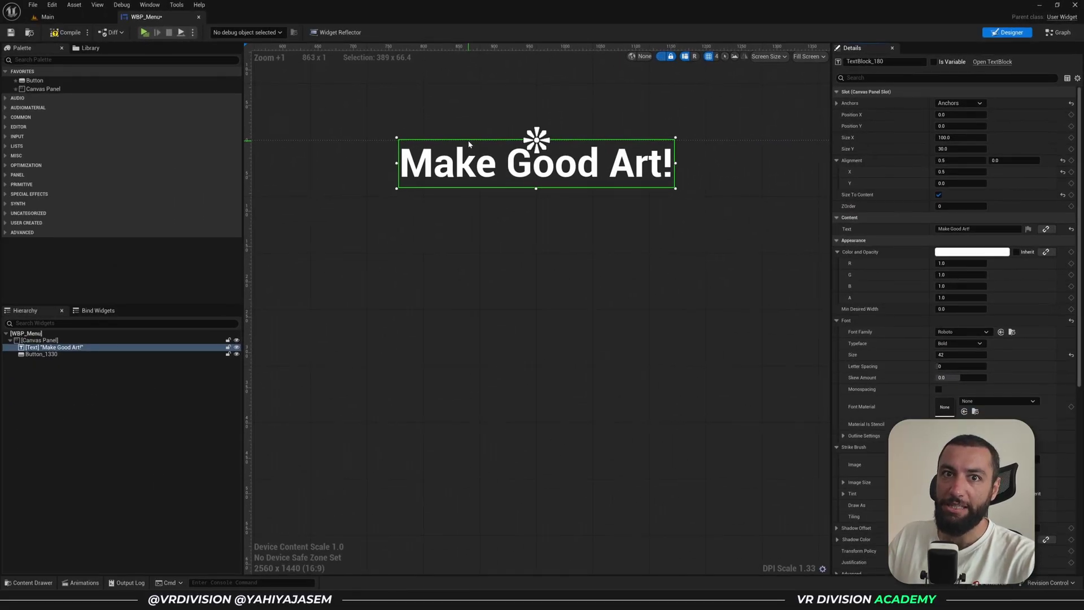
scroll(527, 168, down, 2)
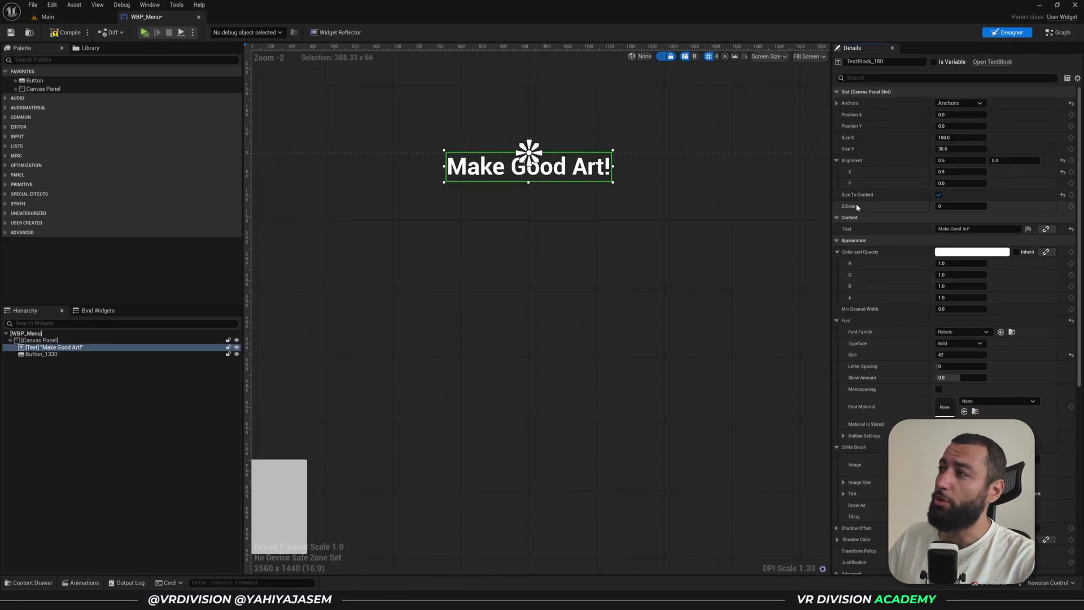
click(939, 195)
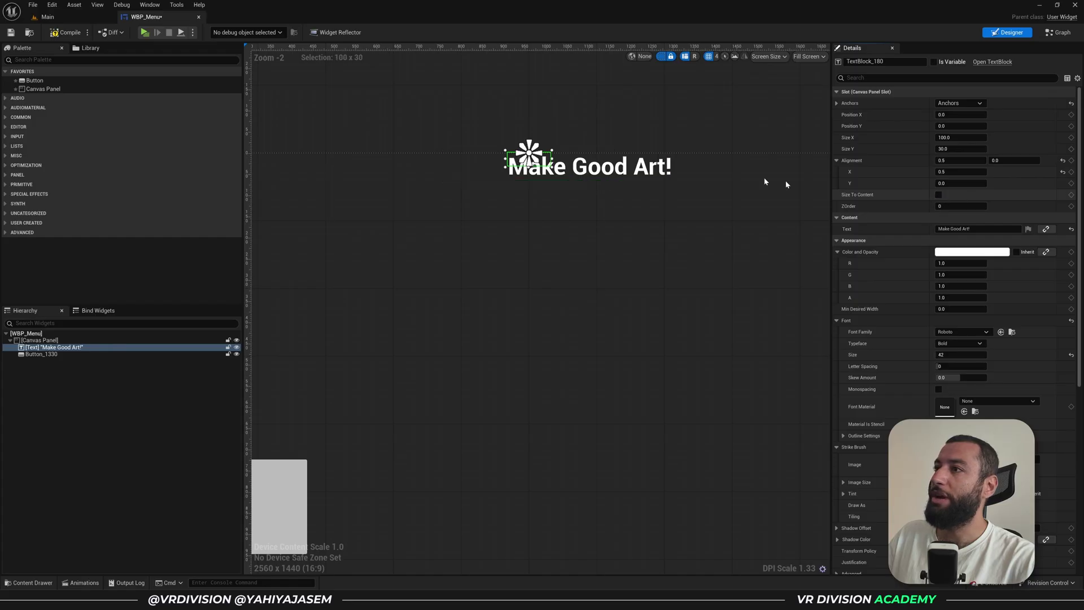
Try a Size X of 300 on the text block, and set its size to 600 by 60
right_drag(571, 189, 548, 182)
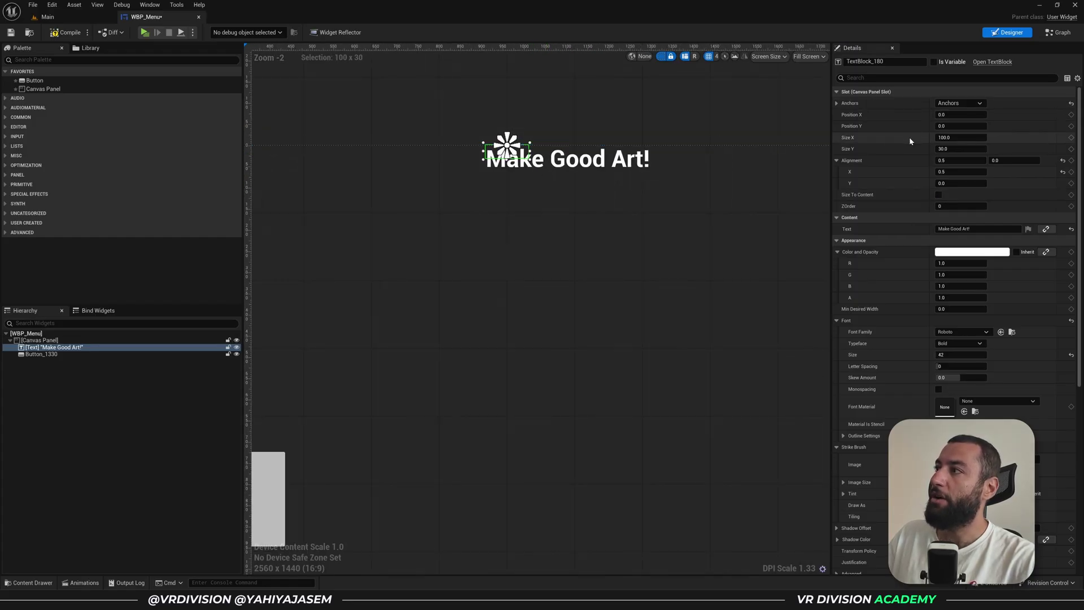
click(959, 137)
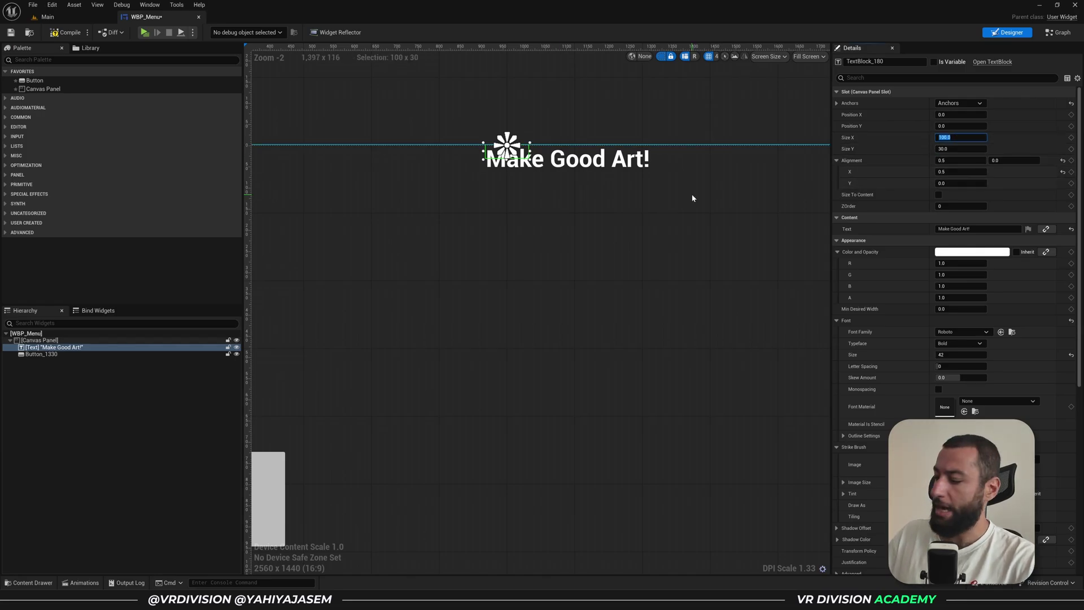
key(Return)
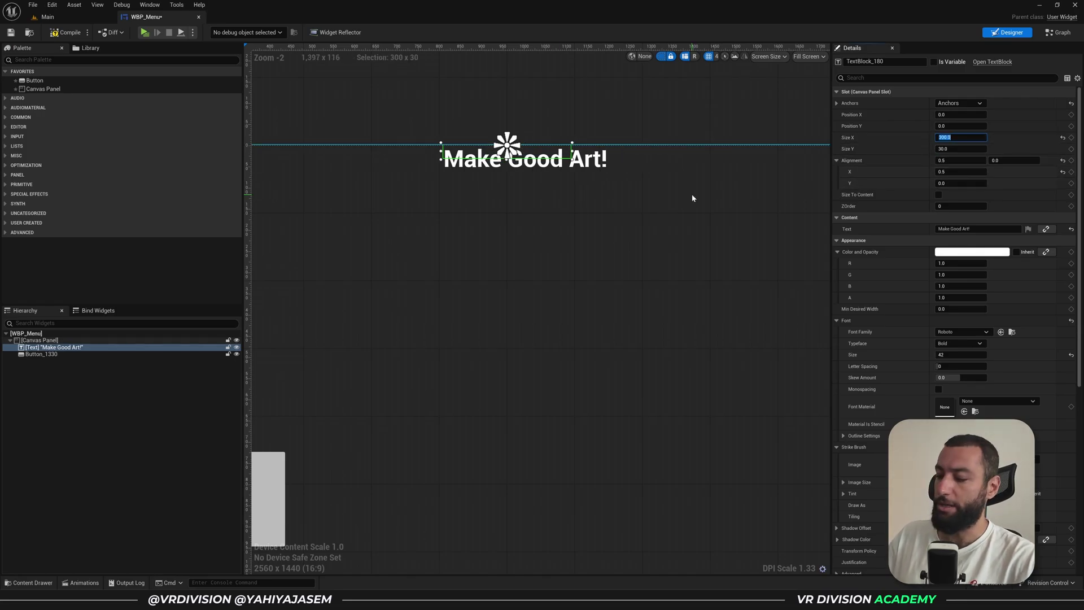
text(600)
key(Return)
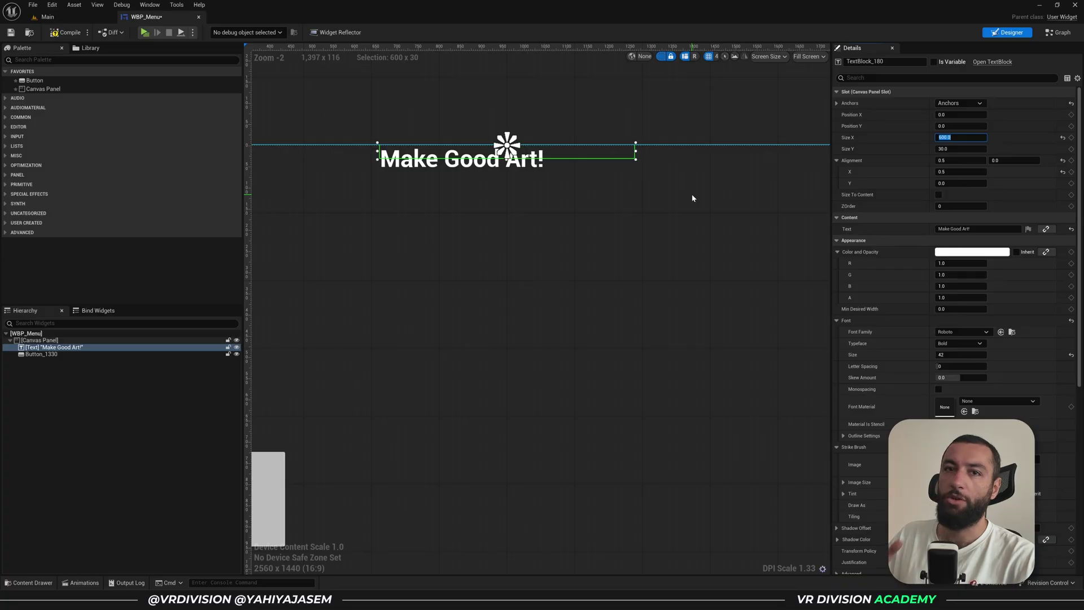
key(Tab)
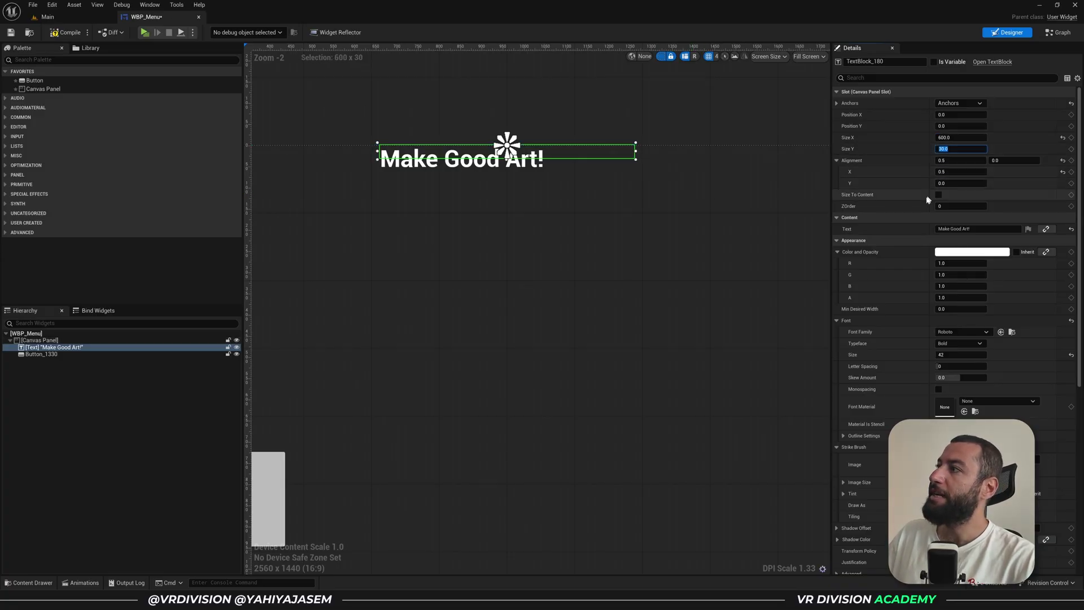
text(60)
key(Return)
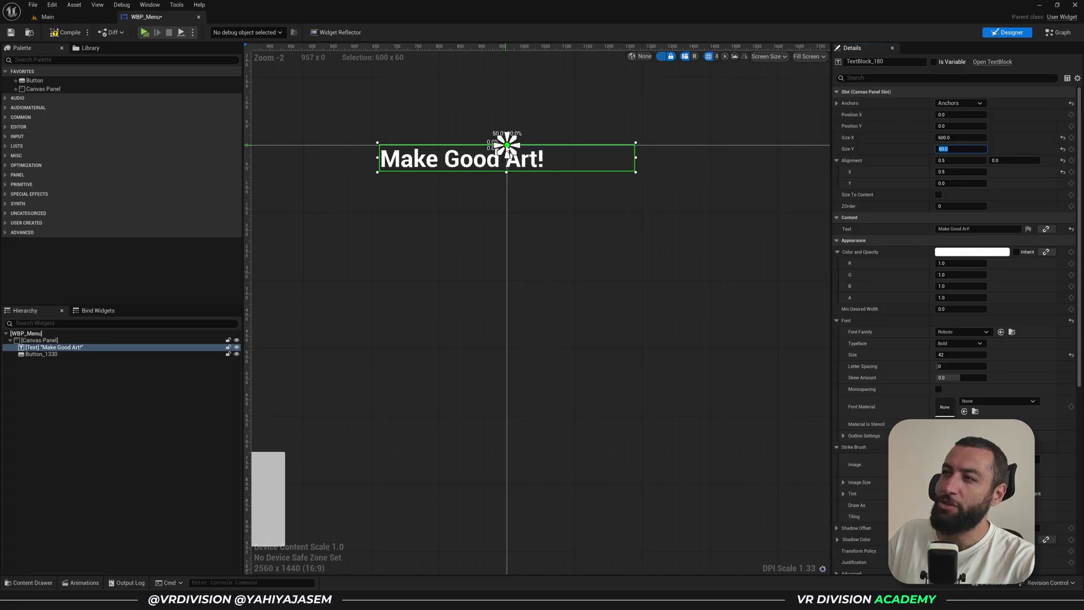
Try X alignment values of 0 and 1 on the "Make Good Art!" text block
click(955, 171)
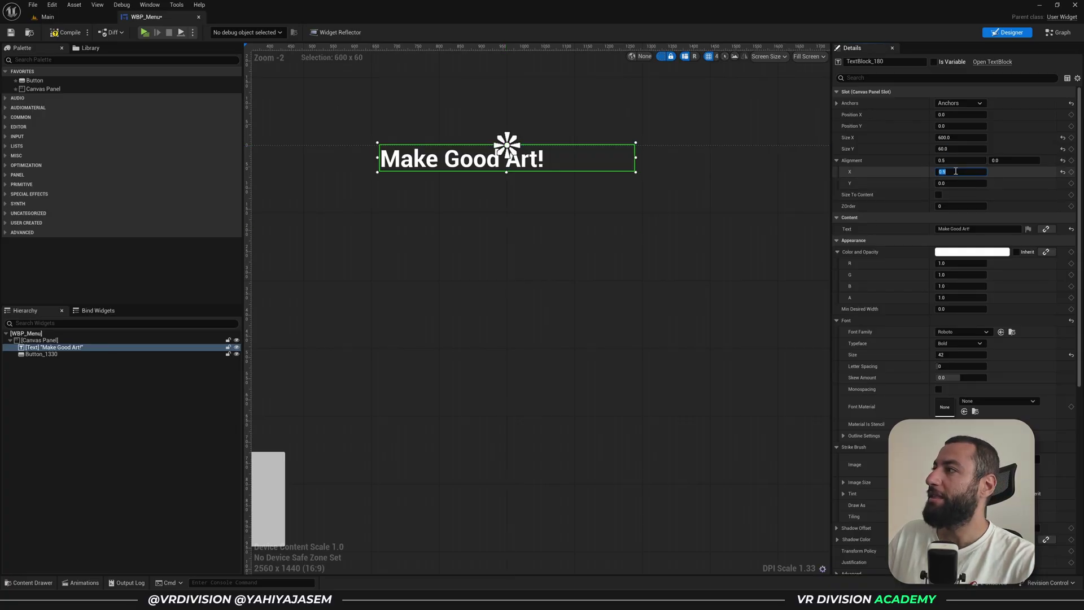
text(0)
key(Return)
scroll(486, 137, up, 6)
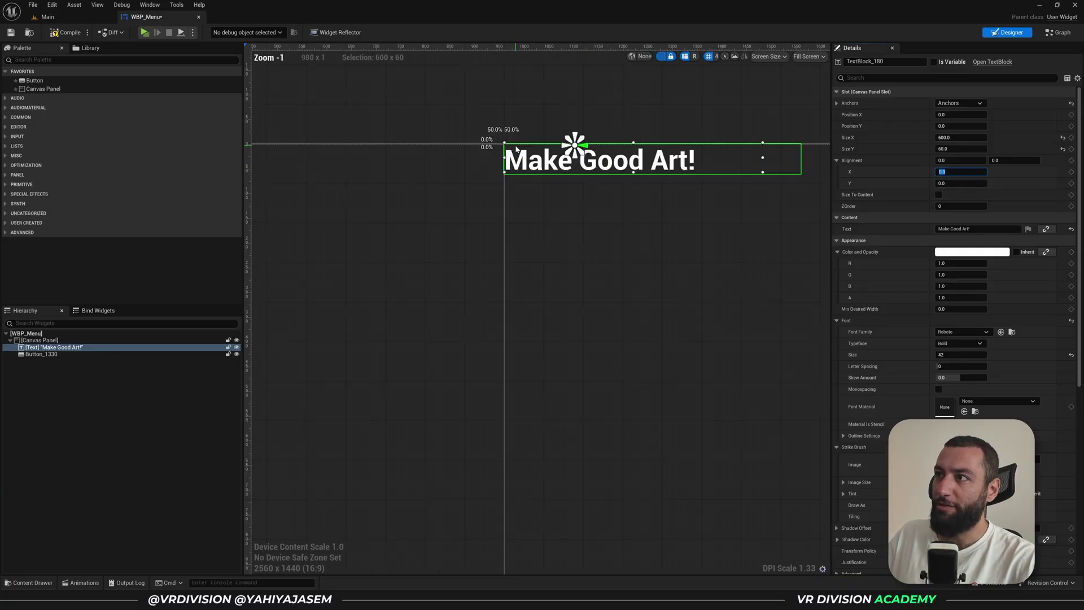
scroll(483, 135, down, 2)
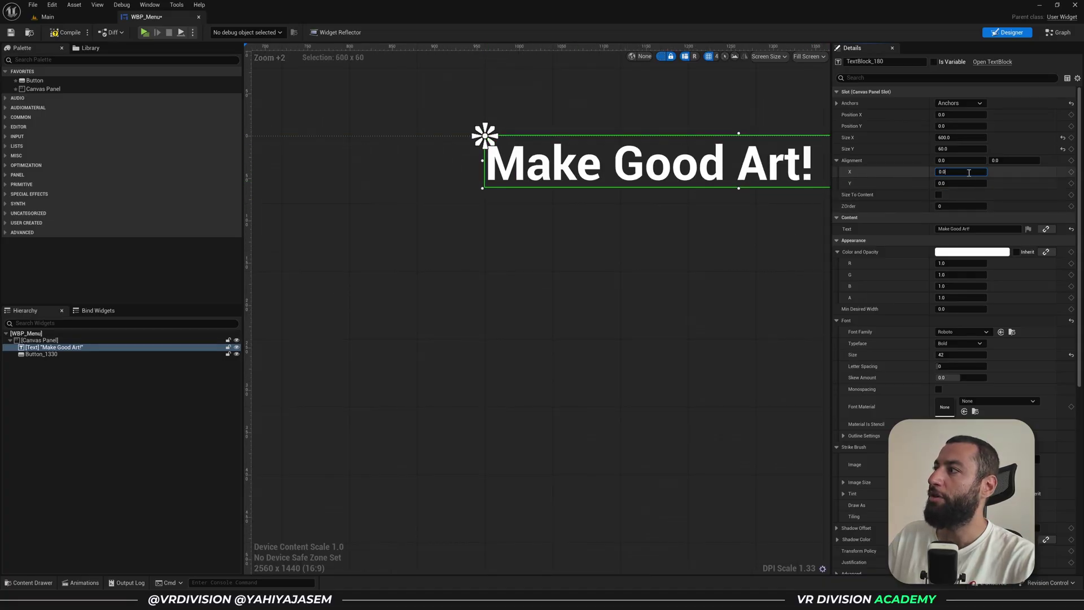
key(Return)
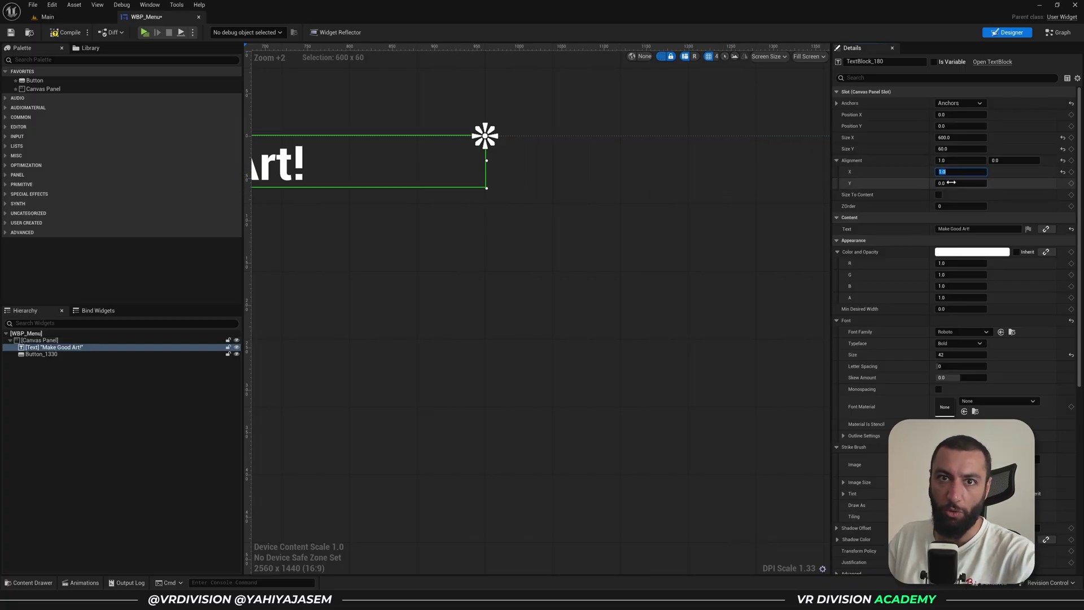
Undo the size, alignment and anchor changes made to the "Make Good Art!" text block
scroll(666, 192, down, 6)
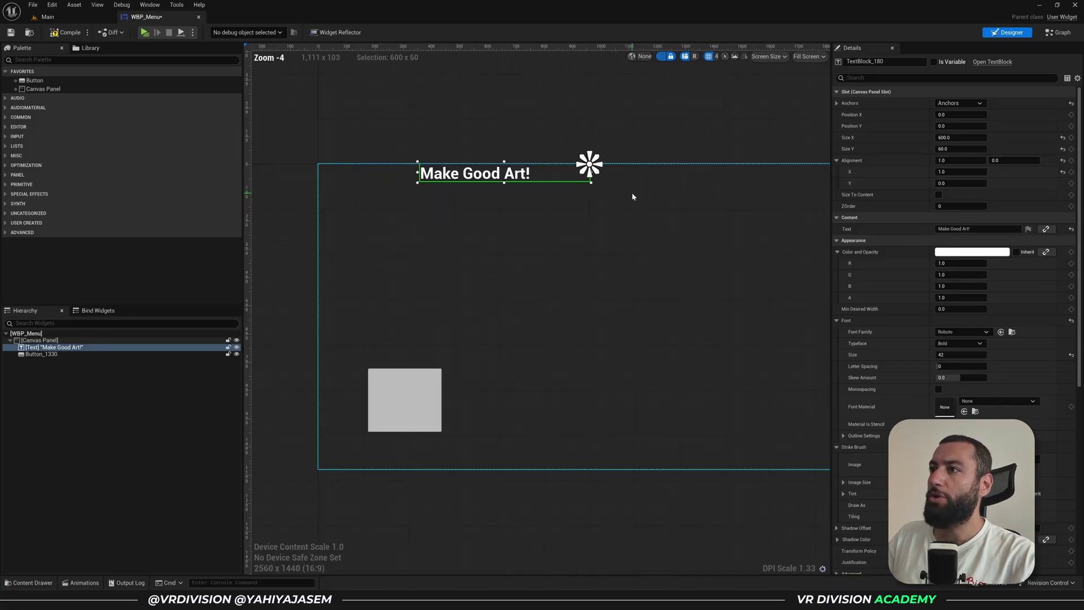
key(ctrl+z)
key(ctrl+z)
key(ctrl+z)
key(ctrl+z)
key(ctrl+z)
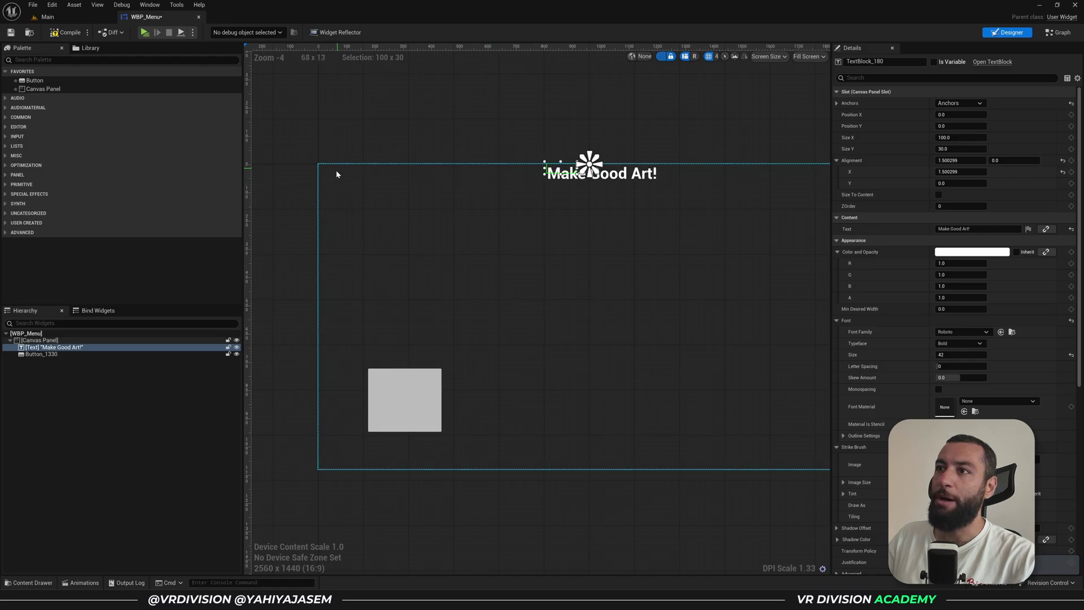
key(ctrl+z)
key(ctrl+z)
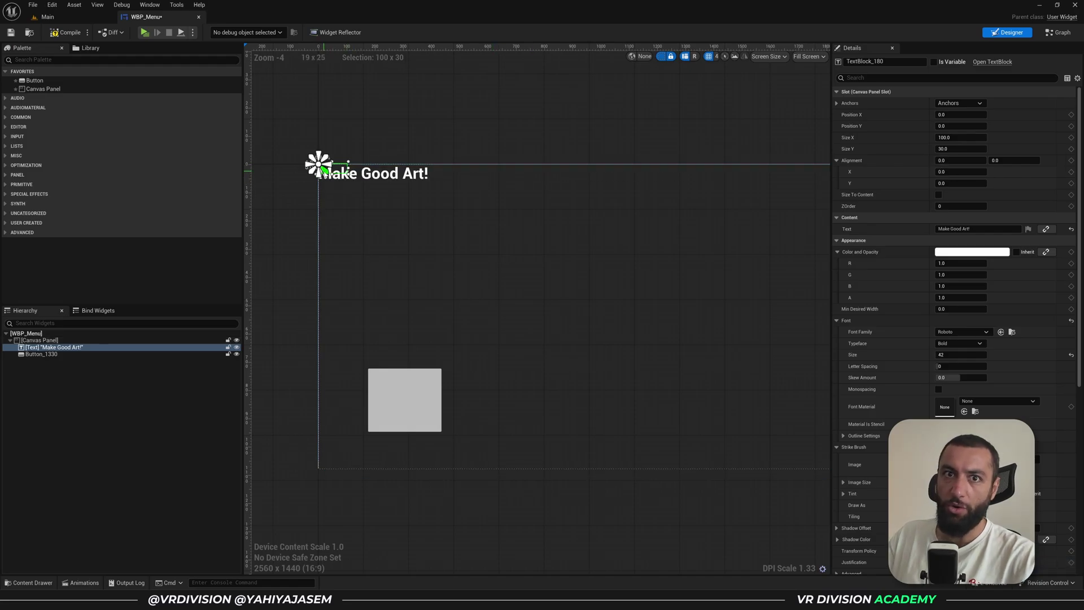
Enable Size To Content on the text block and change its text to "Make Good Art! Today!"
click(938, 195)
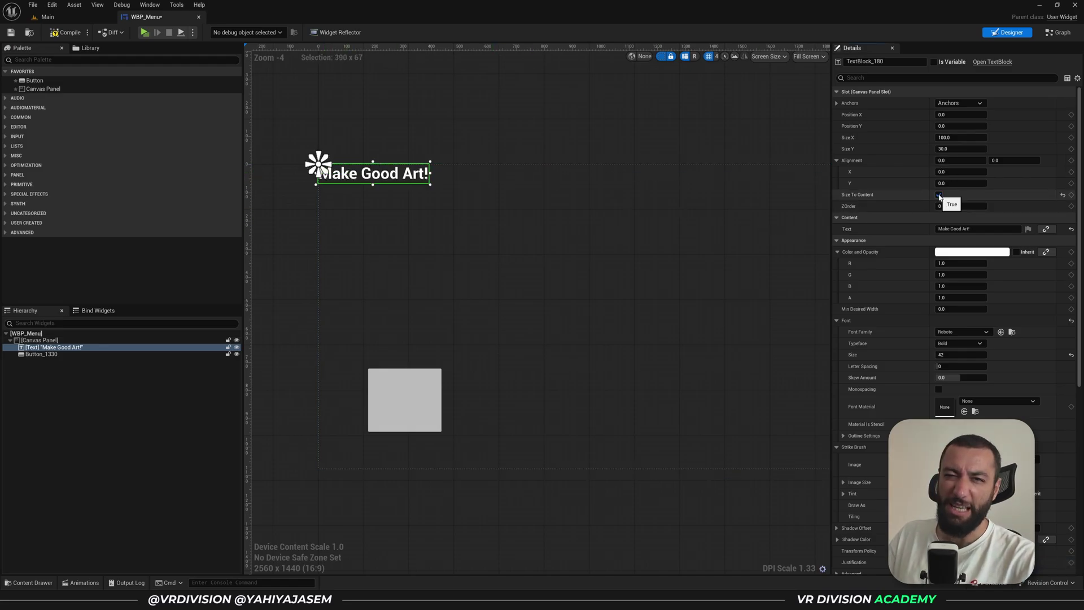
click(986, 219)
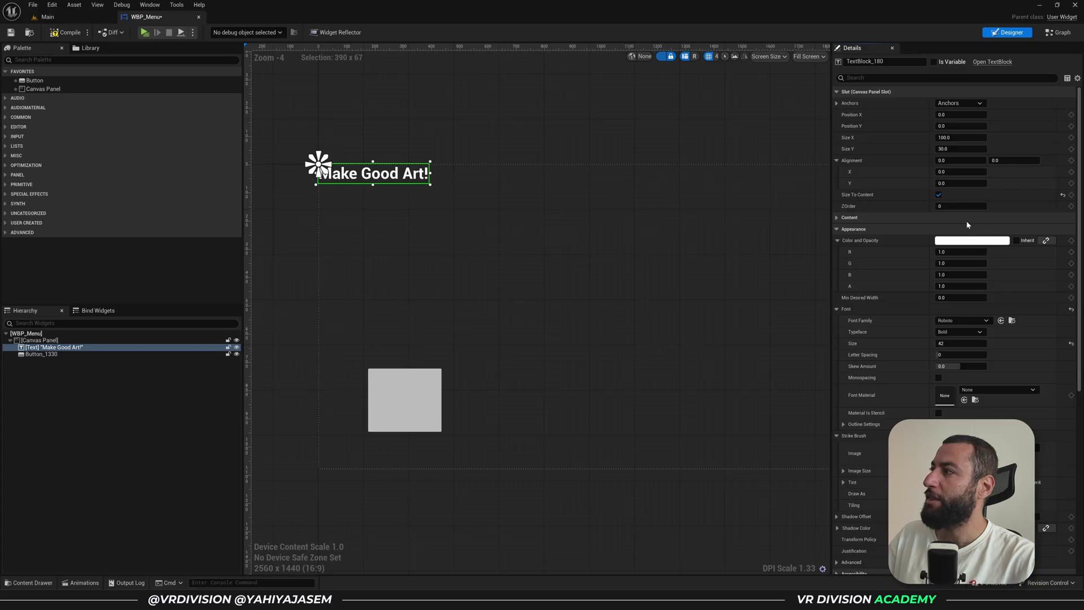
click(966, 220)
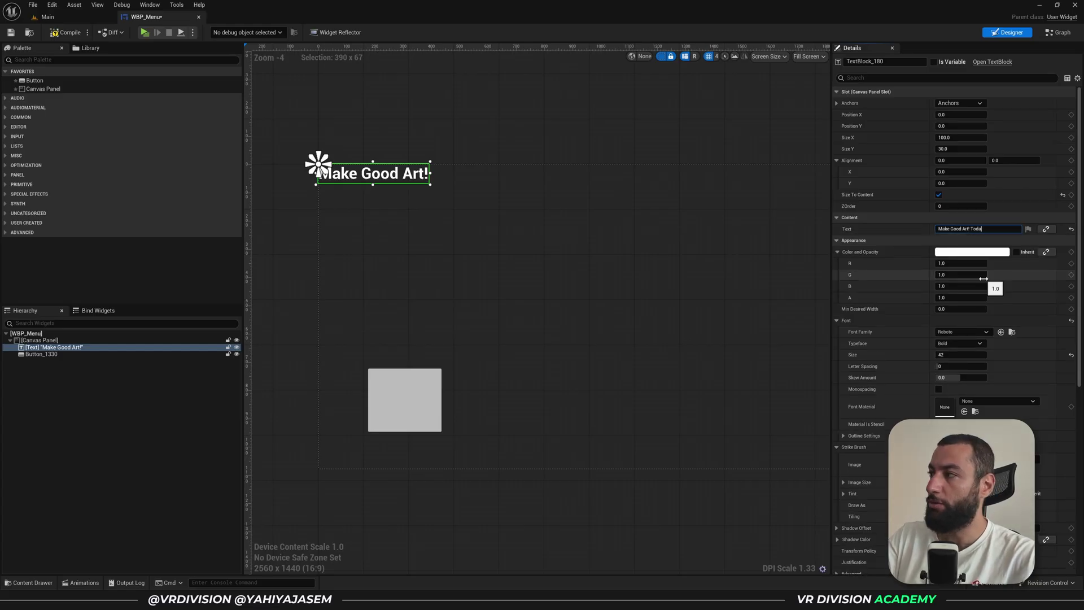
text(y!)
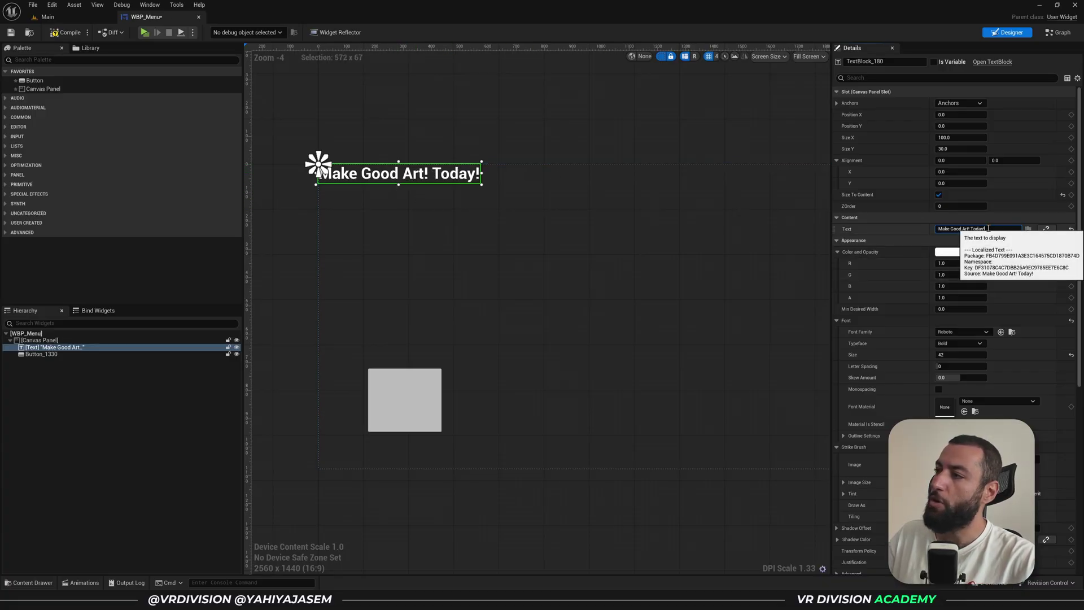
Try the top-centre and centre anchors on the text block, matching its position and alignment to each
click(959, 102)
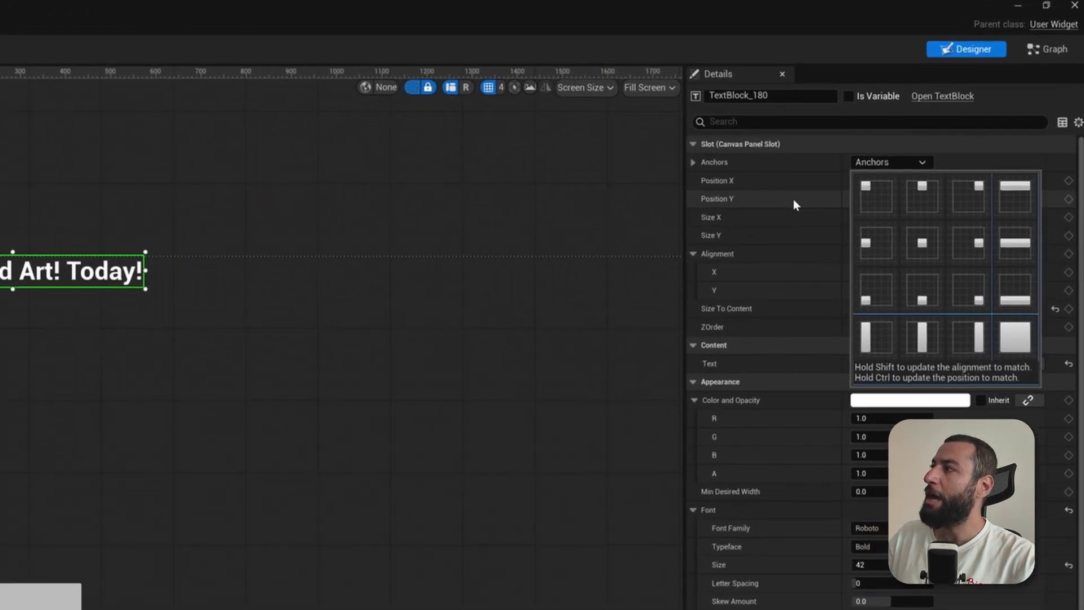
click(915, 203)
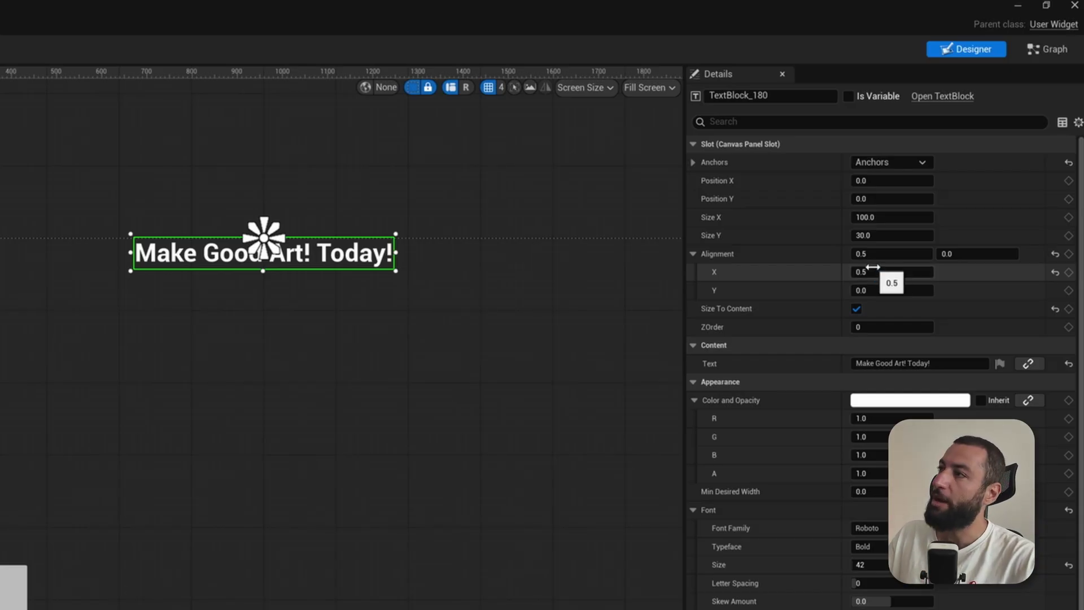
right_drag(388, 481, 349, 433)
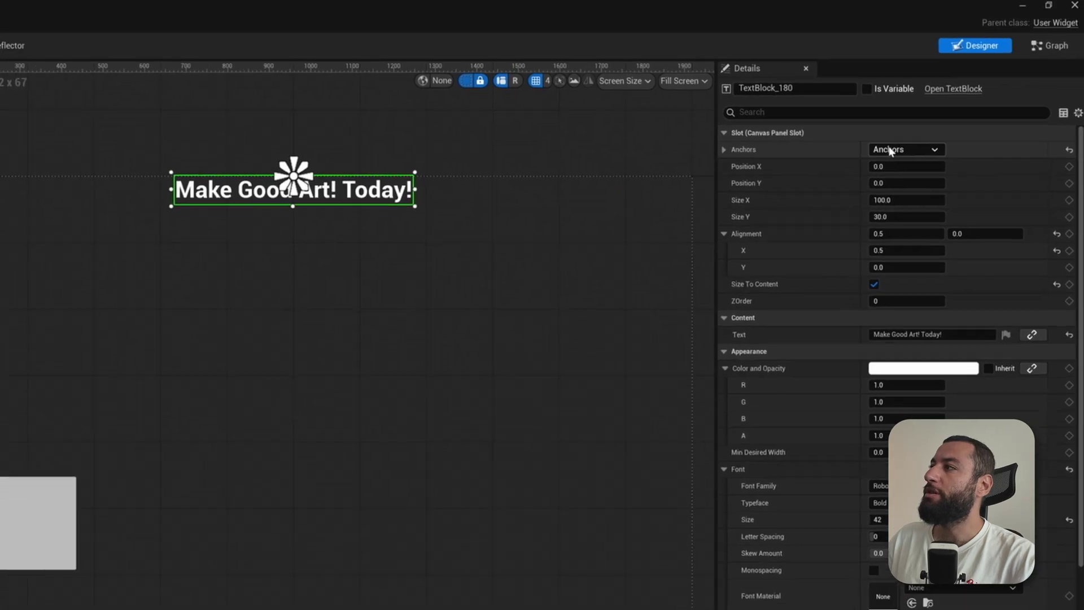
click(891, 162)
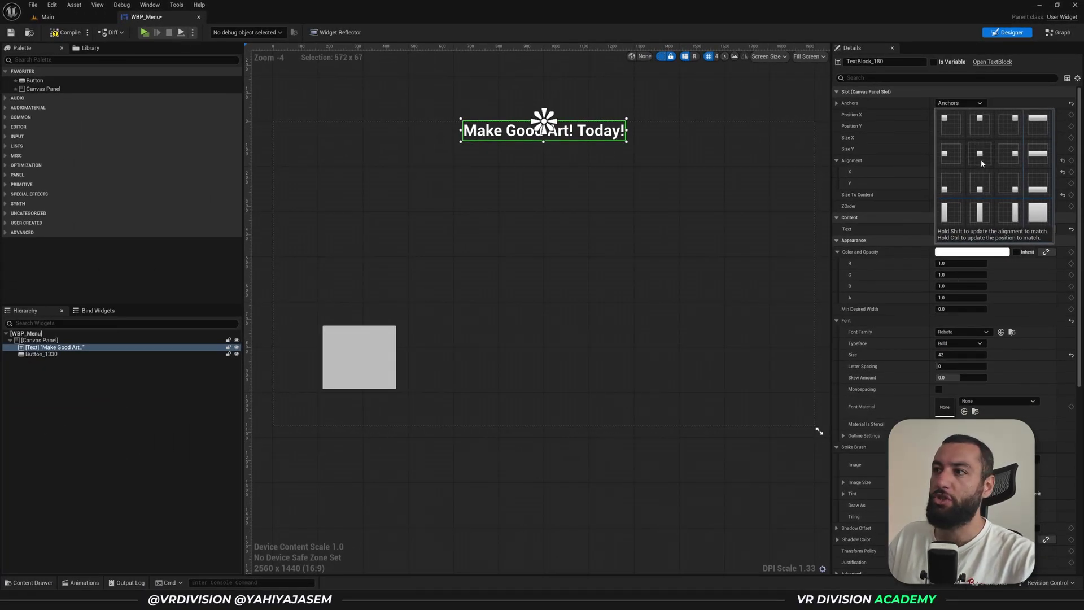
click(981, 161)
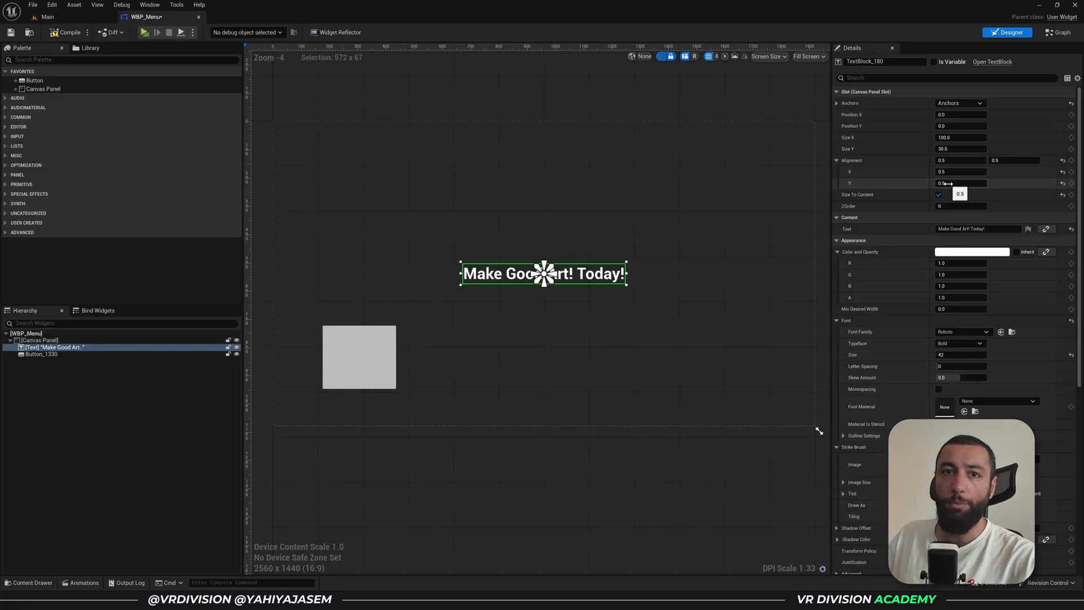
Preview the menu in play mode, check the text's placement while resizing the preview window, and close it
click(144, 32)
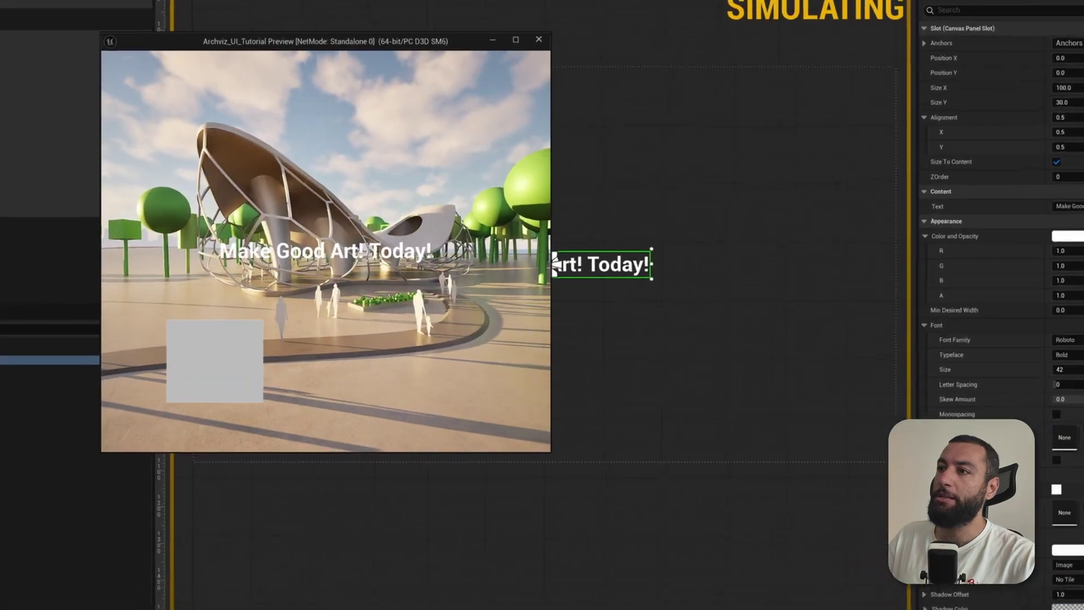
drag(370, 41, 444, 30)
drag(625, 440, 735, 375)
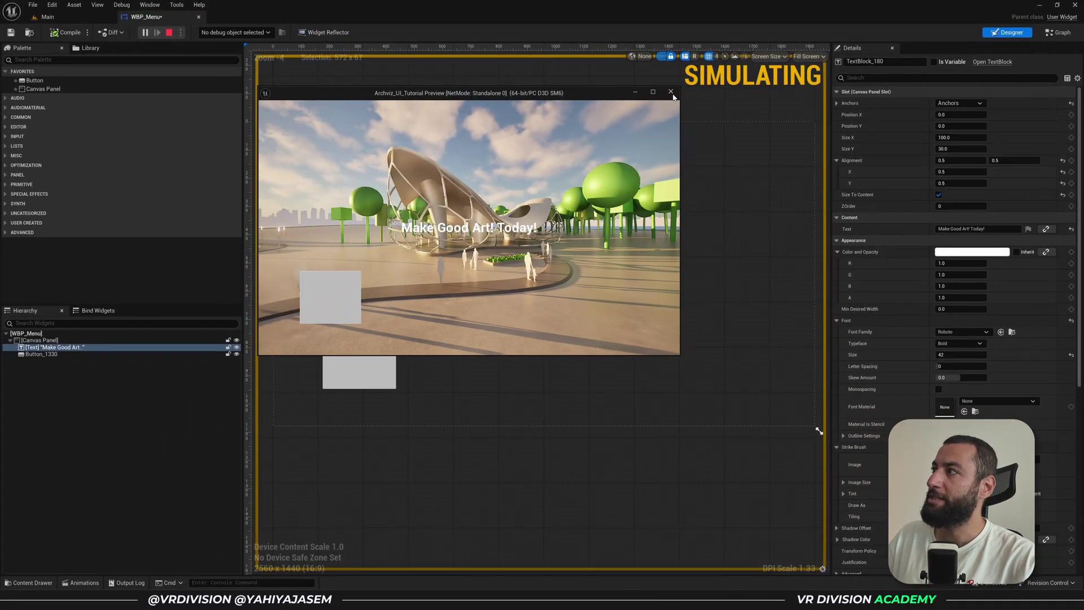
click(670, 92)
Try the top horizontal stretch anchor on the text block without matching position, and undo it
click(961, 103)
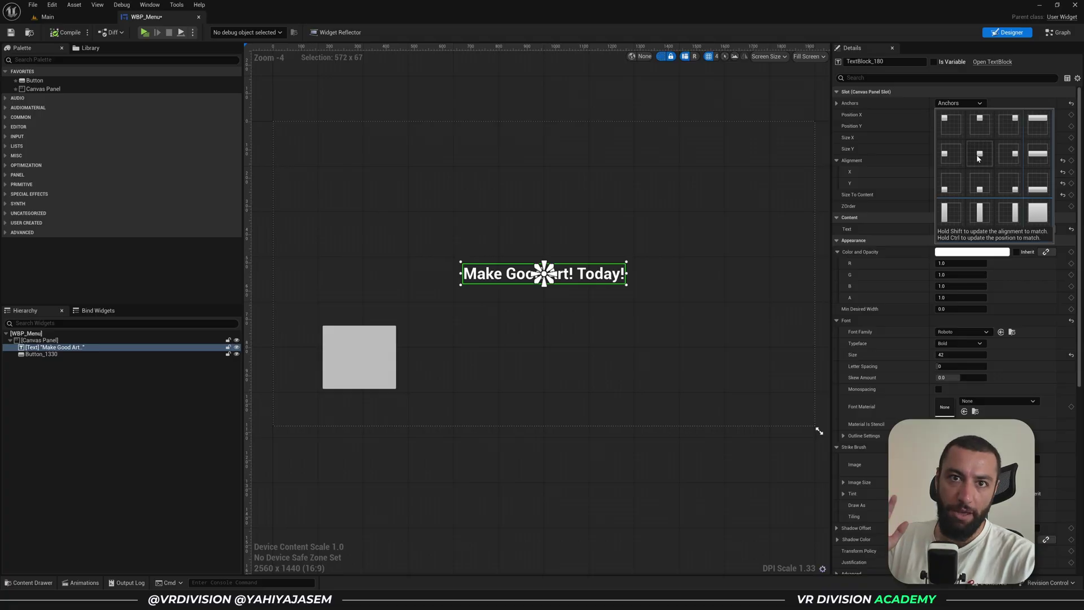
click(1036, 126)
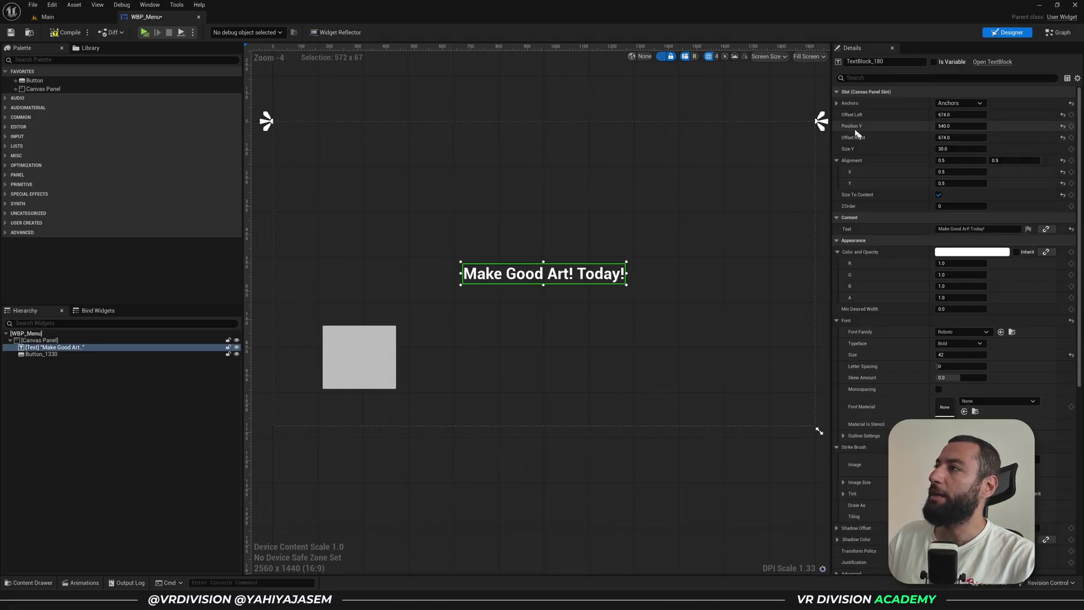
key(ctrl+z)
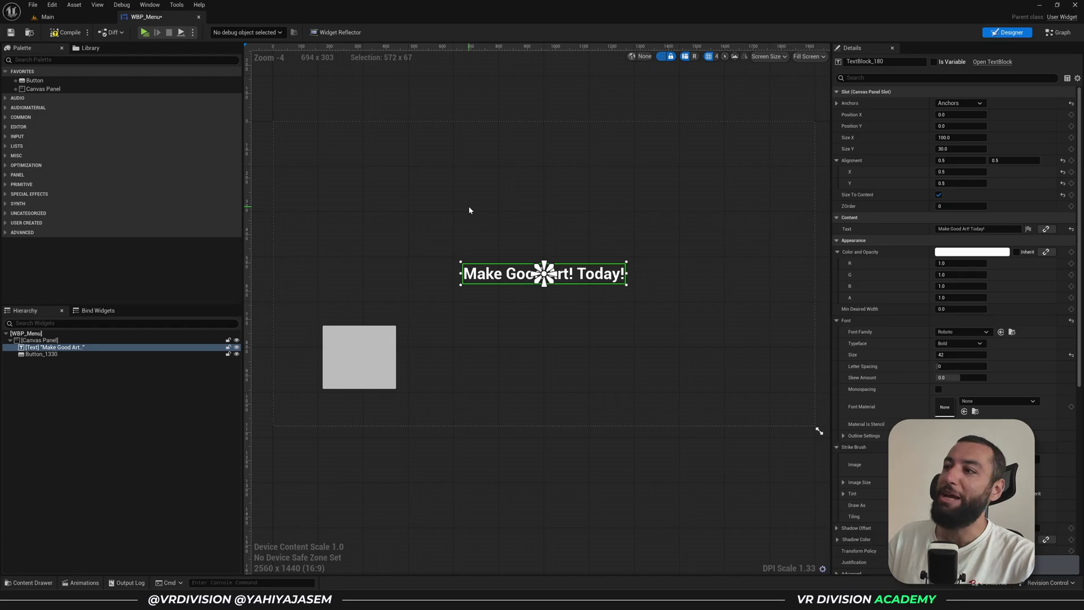
Split the text block's centre anchor horizontally by pulling its right half outward, and set Offset Left to 0
drag(553, 274, 802, 272)
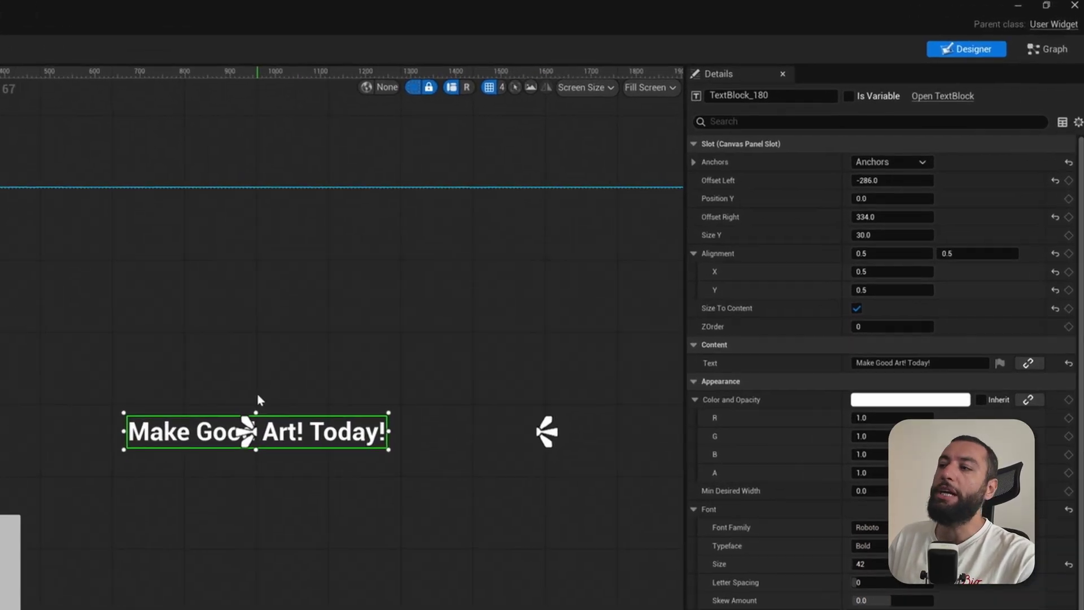
click(910, 180)
text(0)
key(Return)
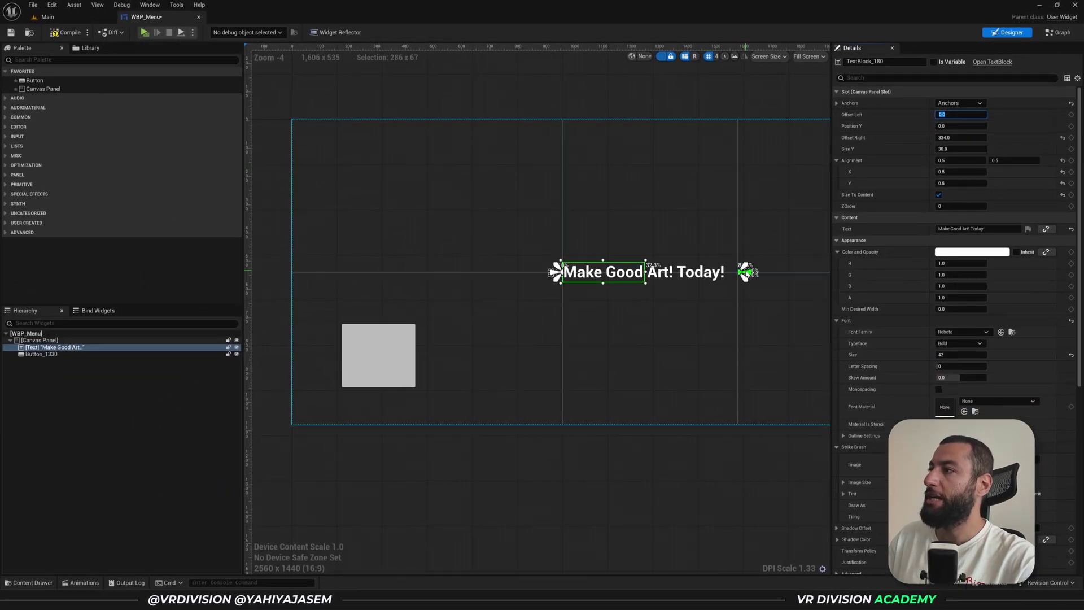
Try different positions for the text block's right anchor half, and set Offset Right to 0
drag(745, 273, 674, 272)
drag(736, 280, 766, 294)
right_drag(650, 338, 552, 325)
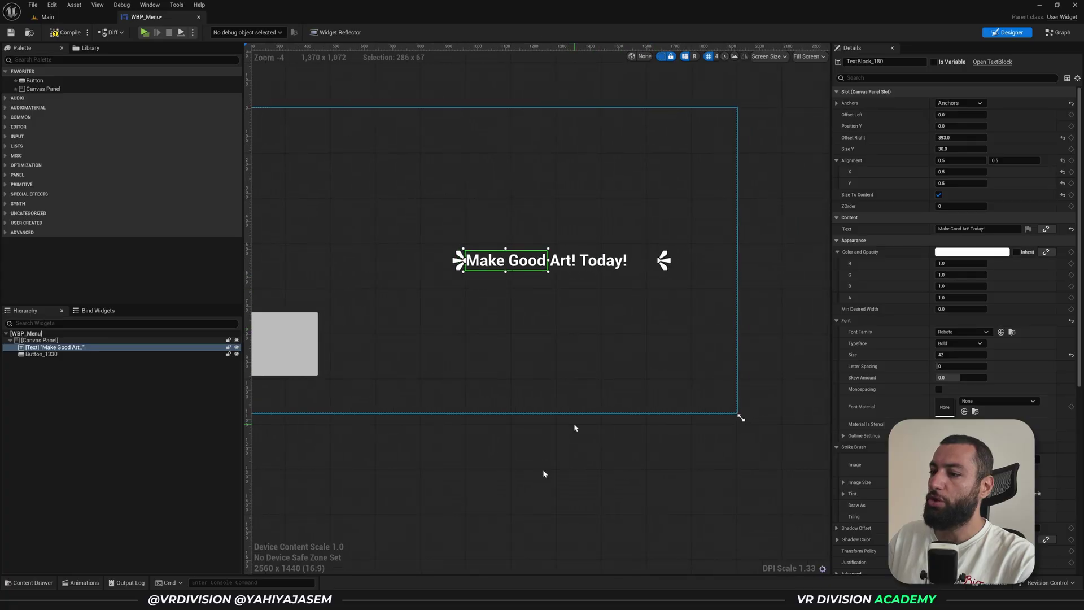
drag(671, 262, 662, 263)
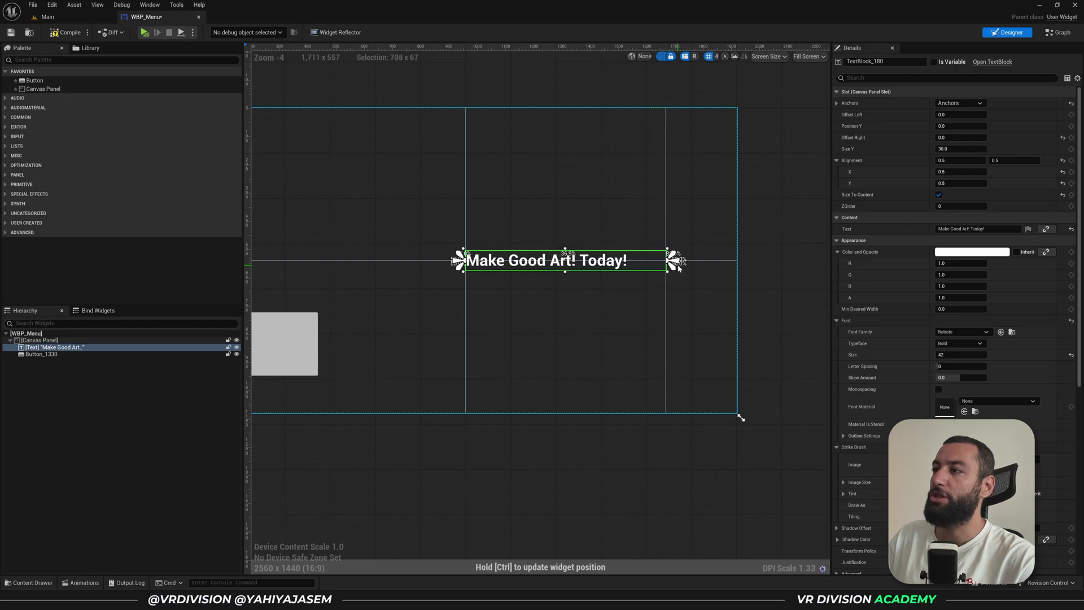
Move the right anchor half outward to stretch the text block to about 831 wide
ctrl+drag(678, 266, 761, 302)
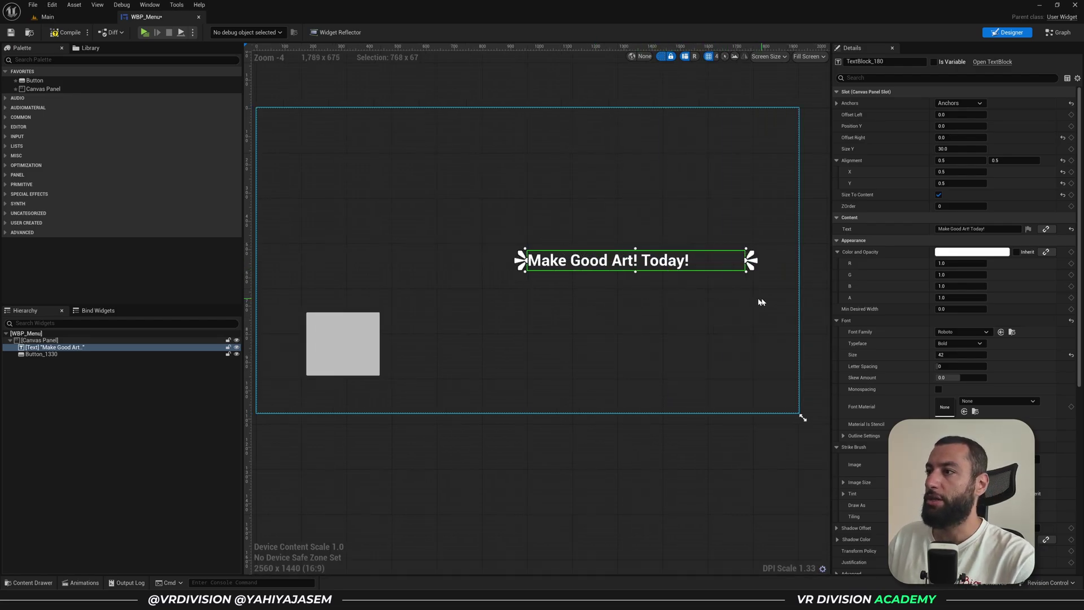
right_drag(762, 302, 763, 287)
drag(758, 246, 776, 249)
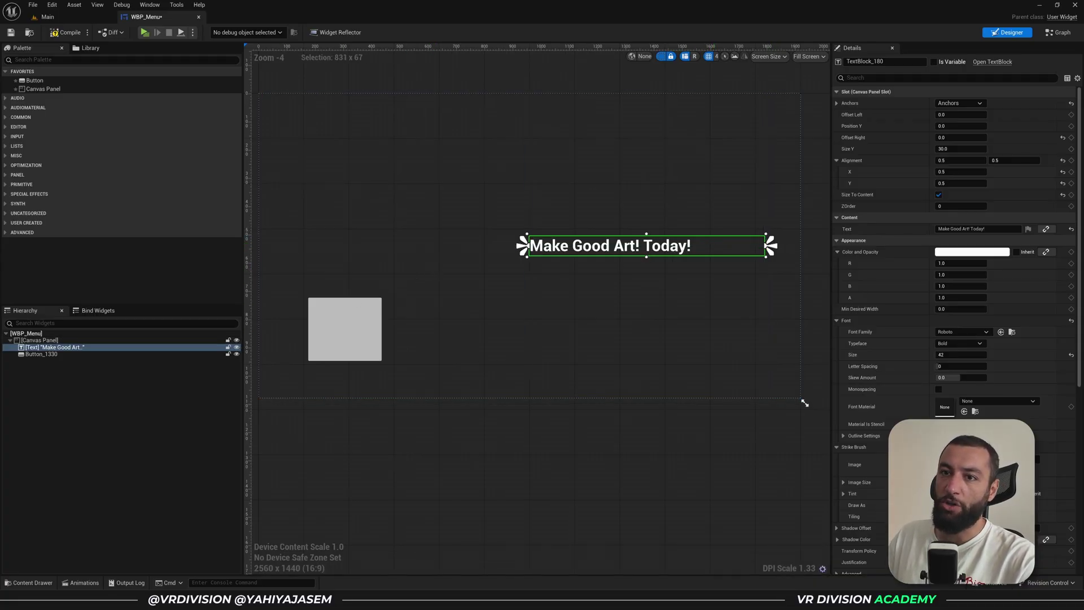
Try centre and right justification on the "Make Good Art! Today!" text, and settle on centre justification
click(88, 347)
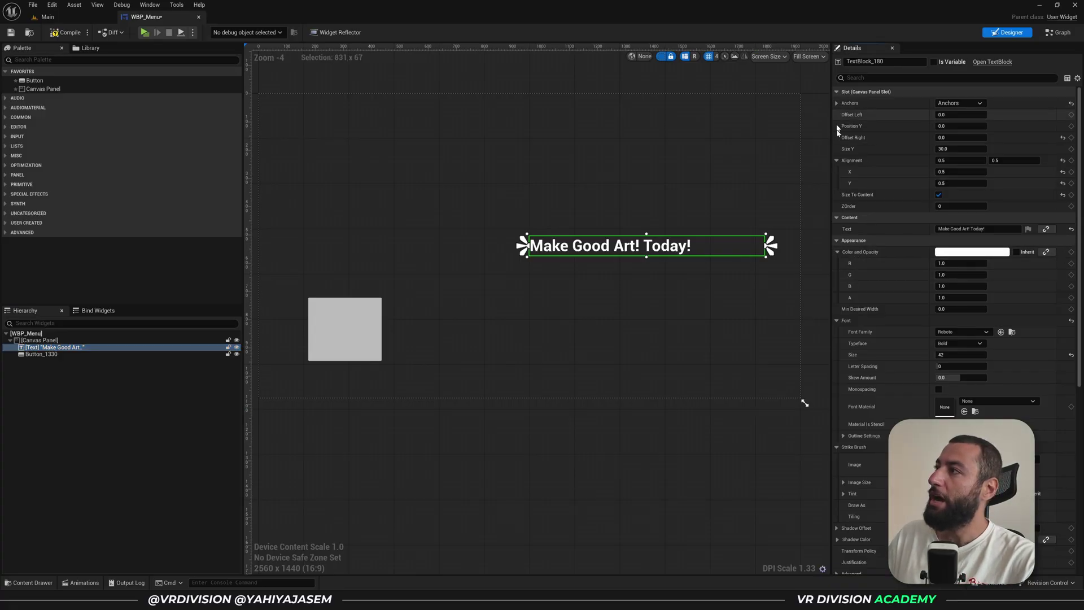
scroll(903, 124, down, 1)
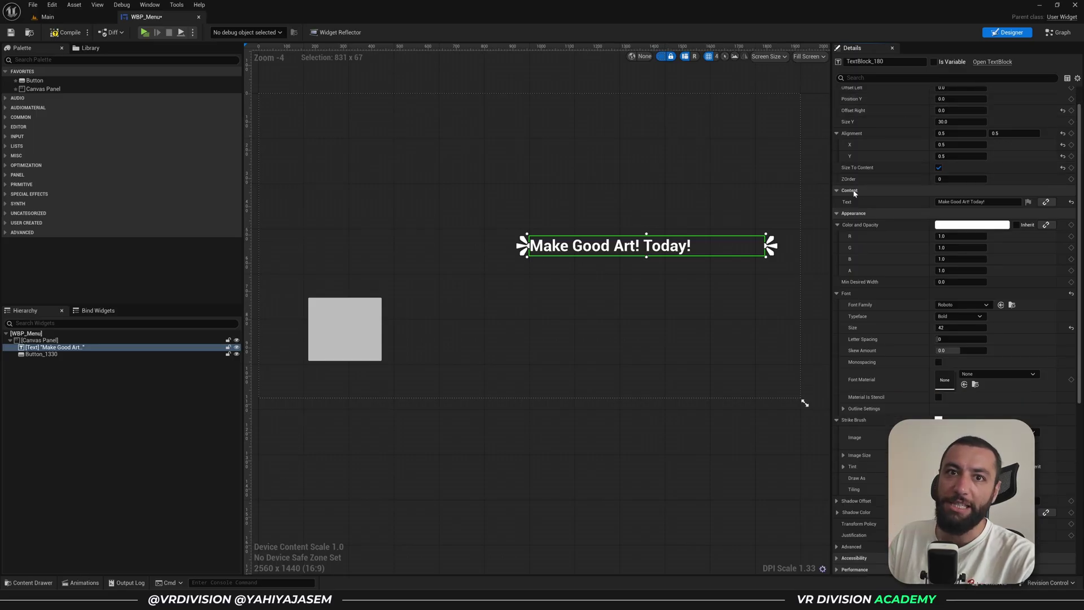
scroll(854, 193, down, 1)
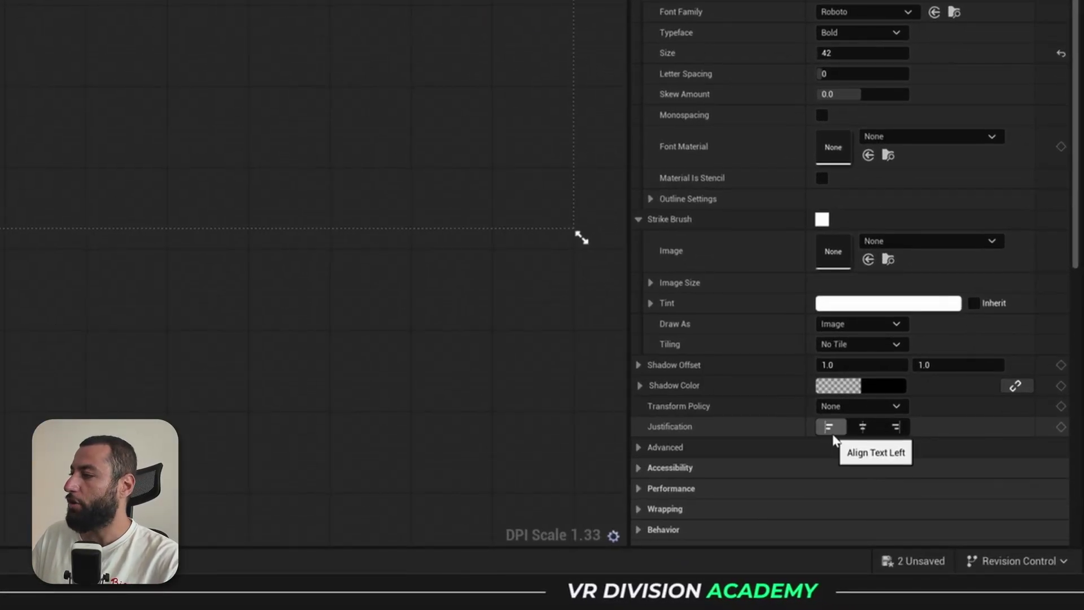
click(861, 427)
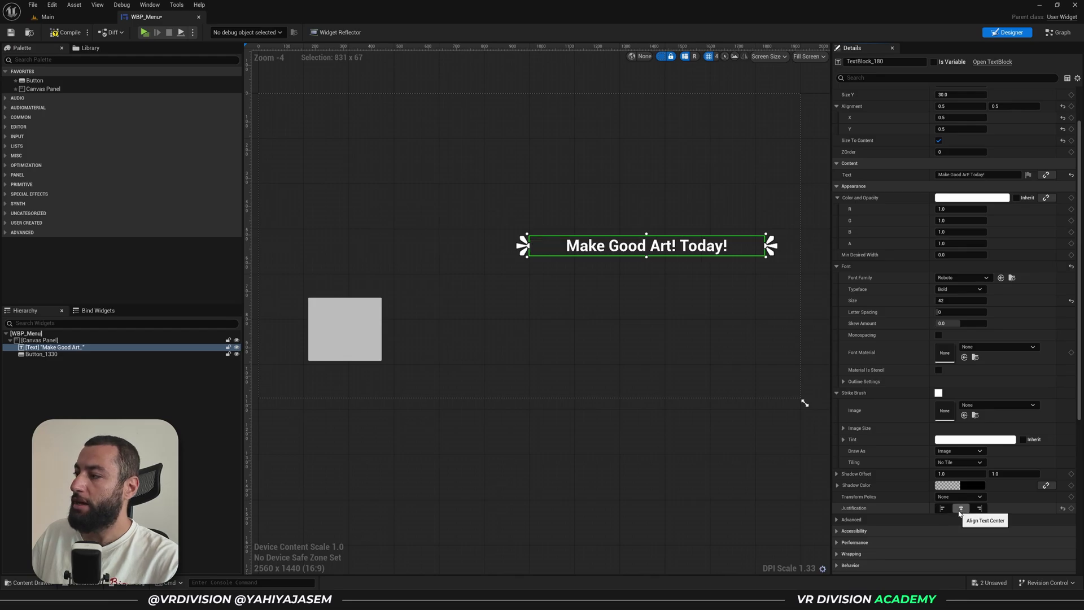
click(979, 508)
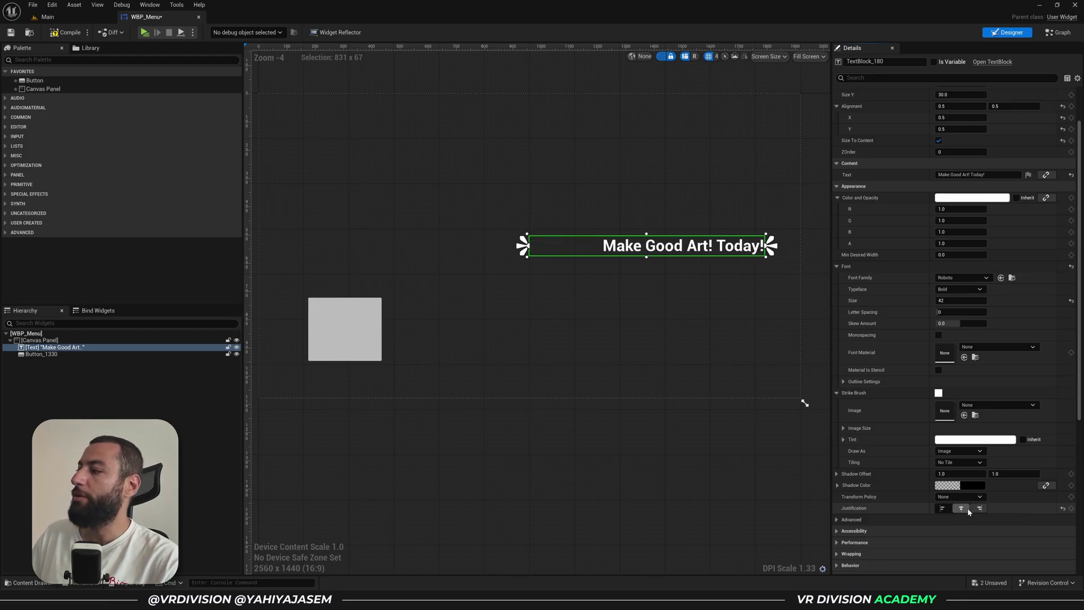
click(961, 508)
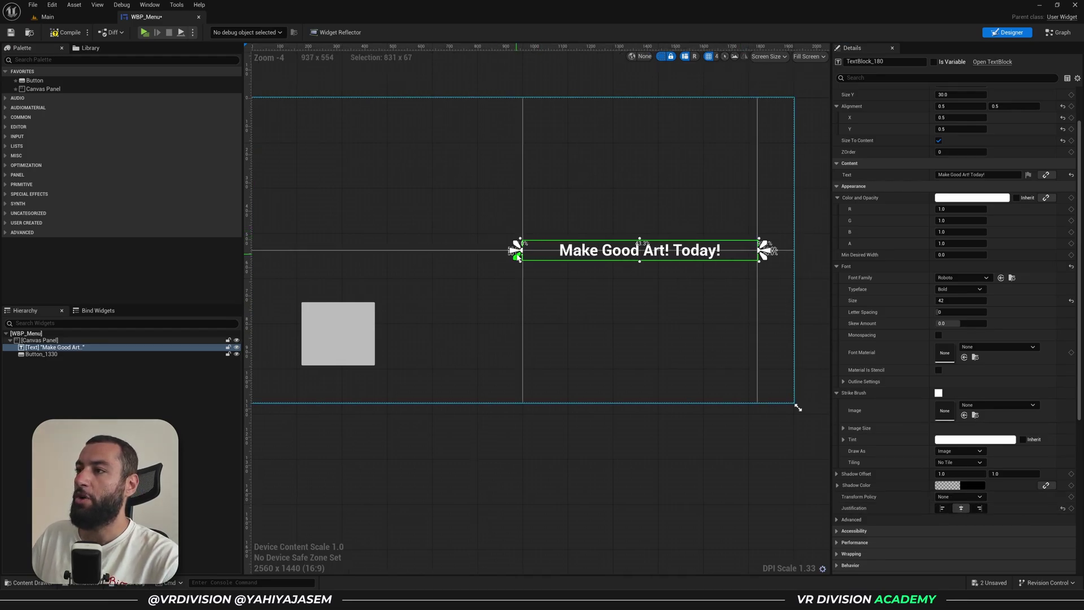
Move the left anchors outward to widen the text block to about 1435, and split the anchors vertically
drag(516, 256, 351, 255)
right_drag(523, 251, 489, 237)
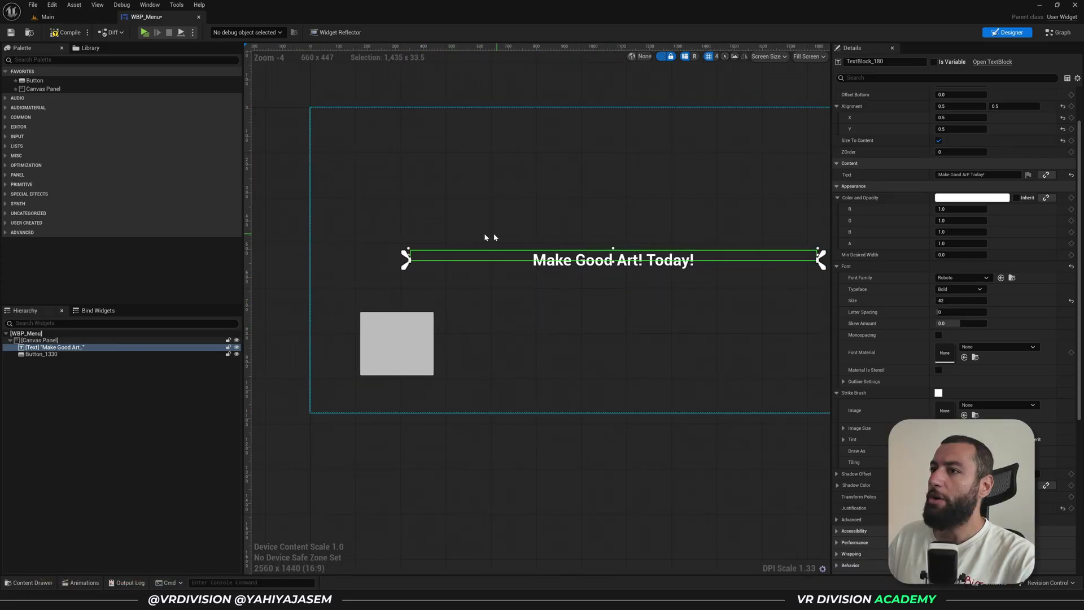
scroll(357, 289, down, 1)
drag(711, 272, 703, 295)
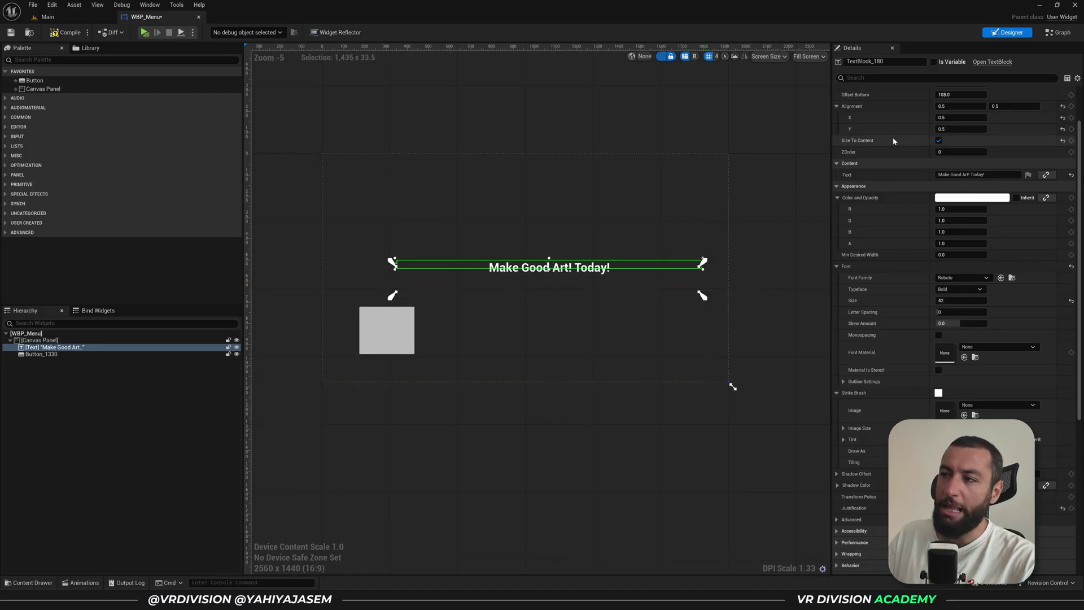
Anchor the text block with the top horizontal stretch preset, matching its alignment and position to the anchor
scroll(895, 138, up, 2)
click(949, 105)
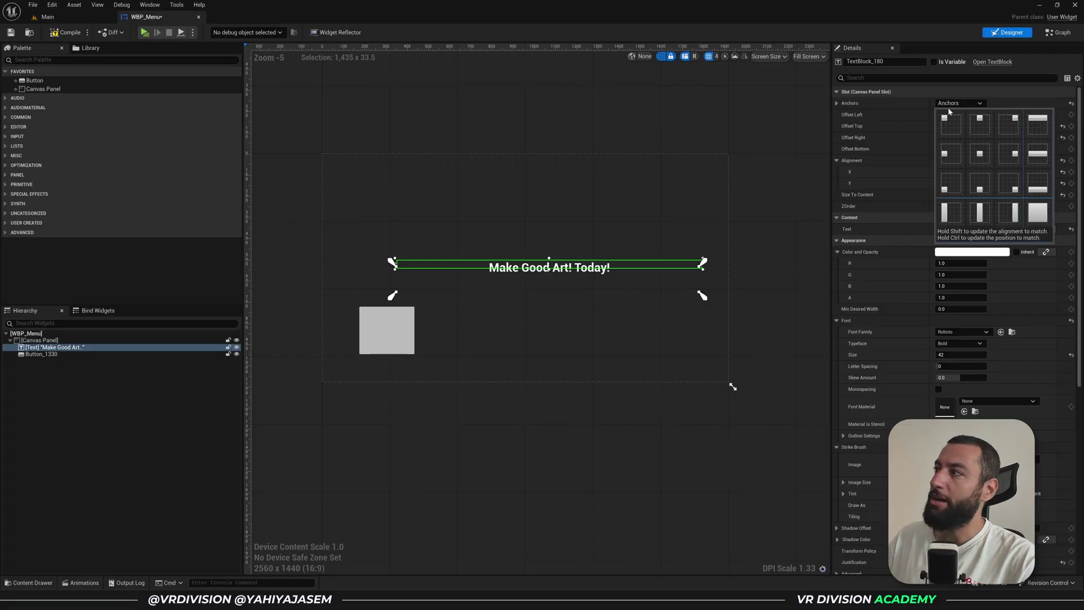
ctrl+click(1037, 123)
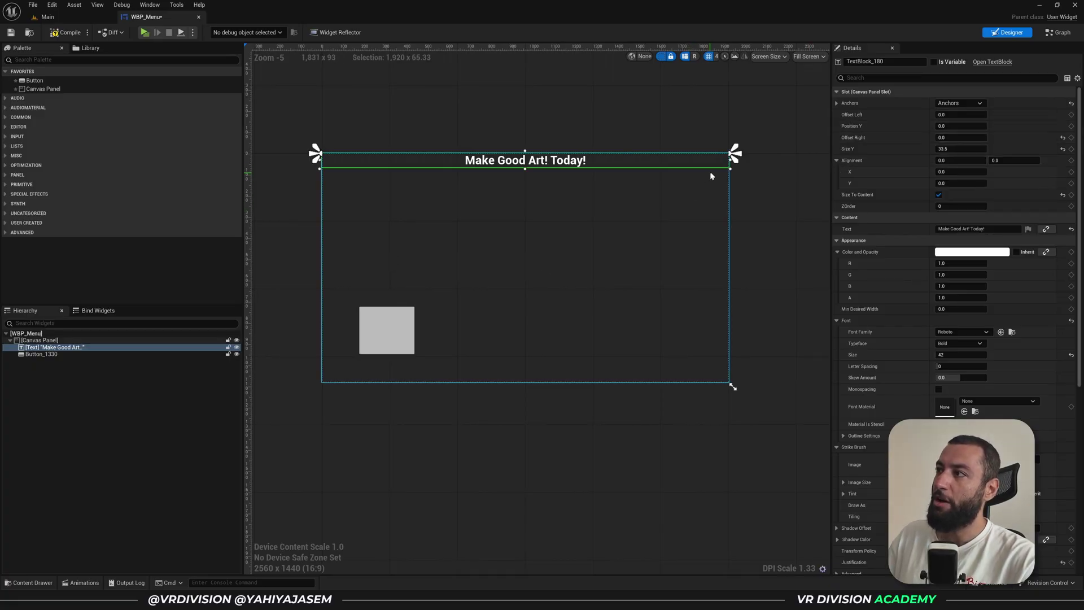
scroll(497, 169, up, 2)
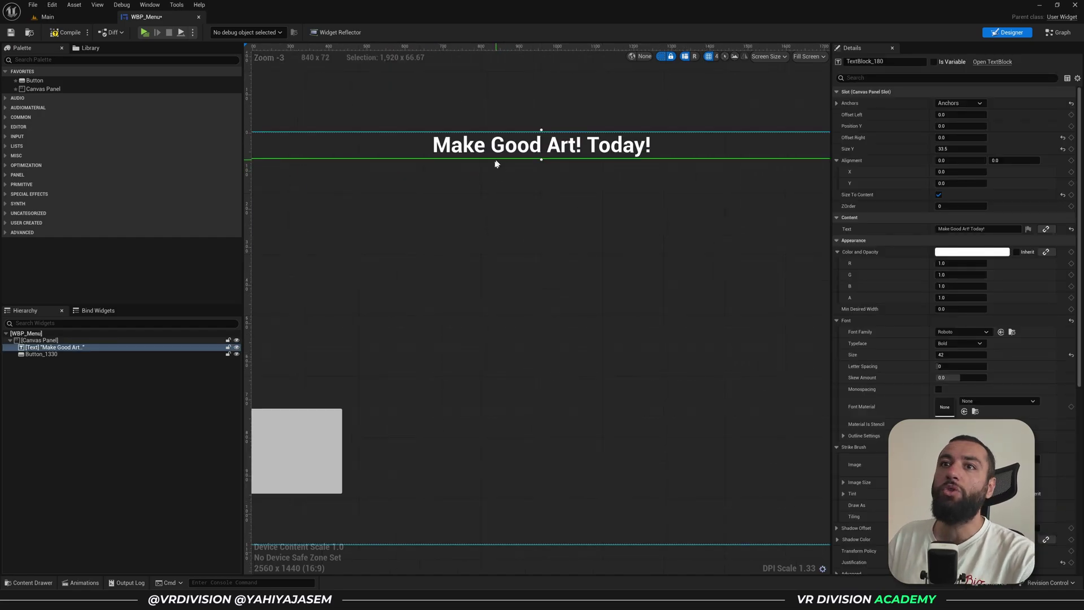
Add a Border from the Common widgets to the canvas panel's top-left corner, and select it
click(18, 174)
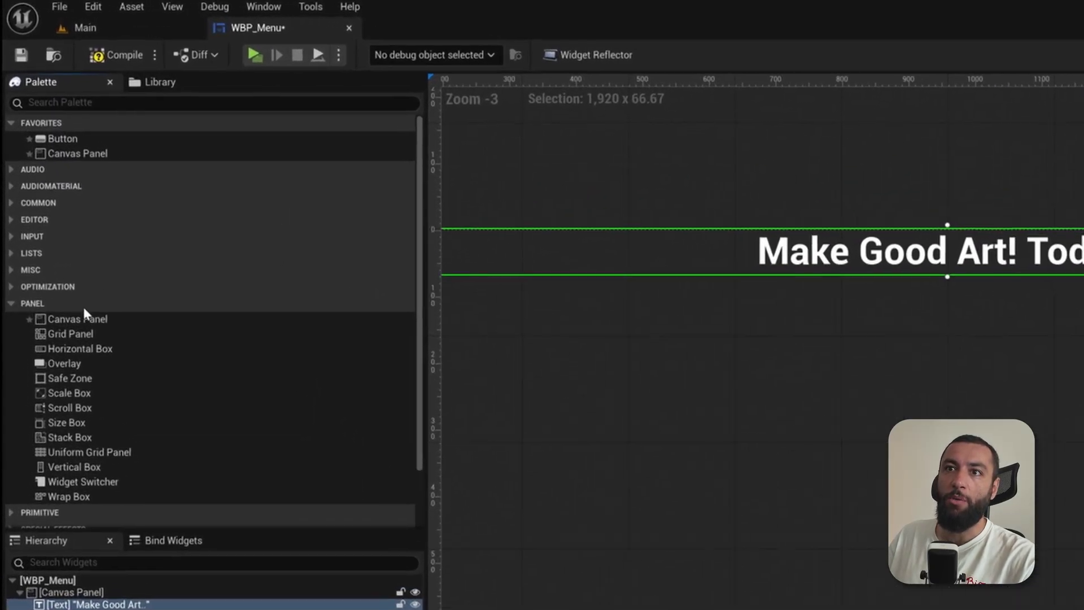
click(83, 305)
click(59, 204)
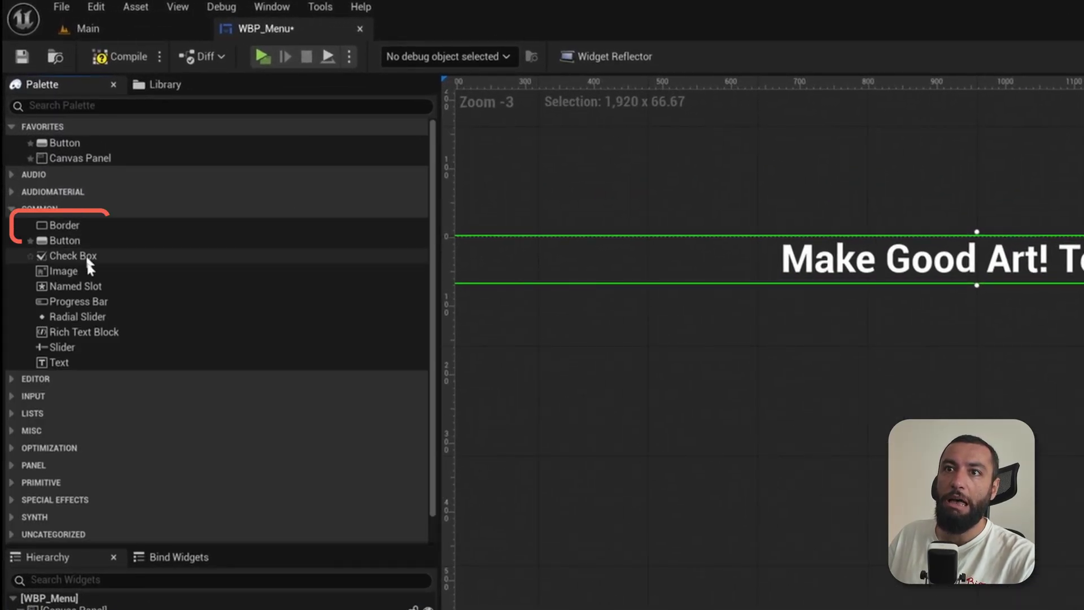
click(62, 225)
scroll(939, 495, down, 1)
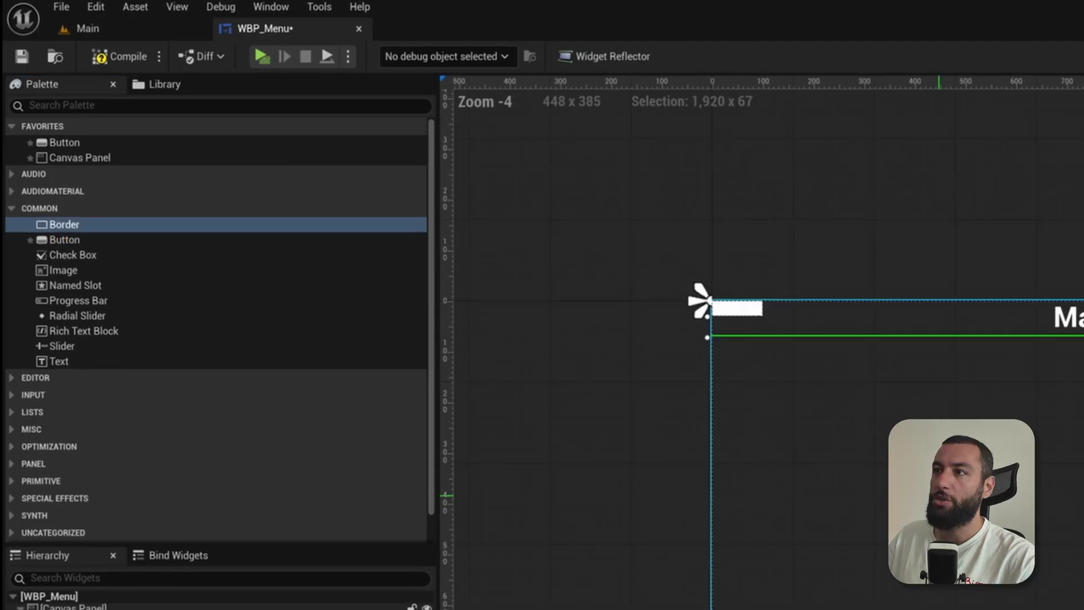
click(746, 310)
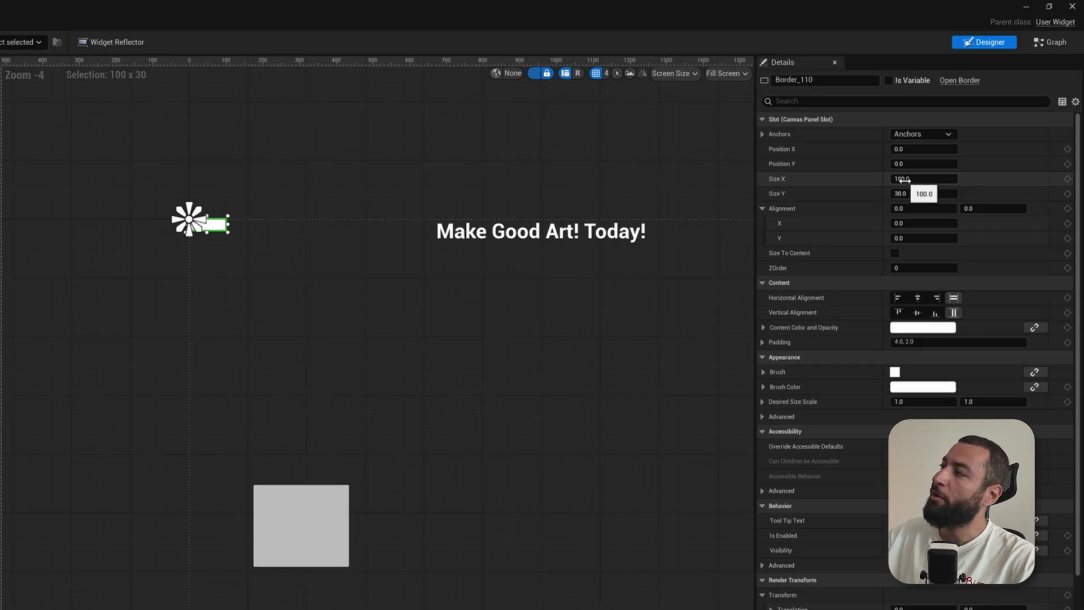
Anchor the Border with the top horizontal stretch preset, matching its alignment and position so it spans the canvas width
right_drag(434, 171, 346, 169)
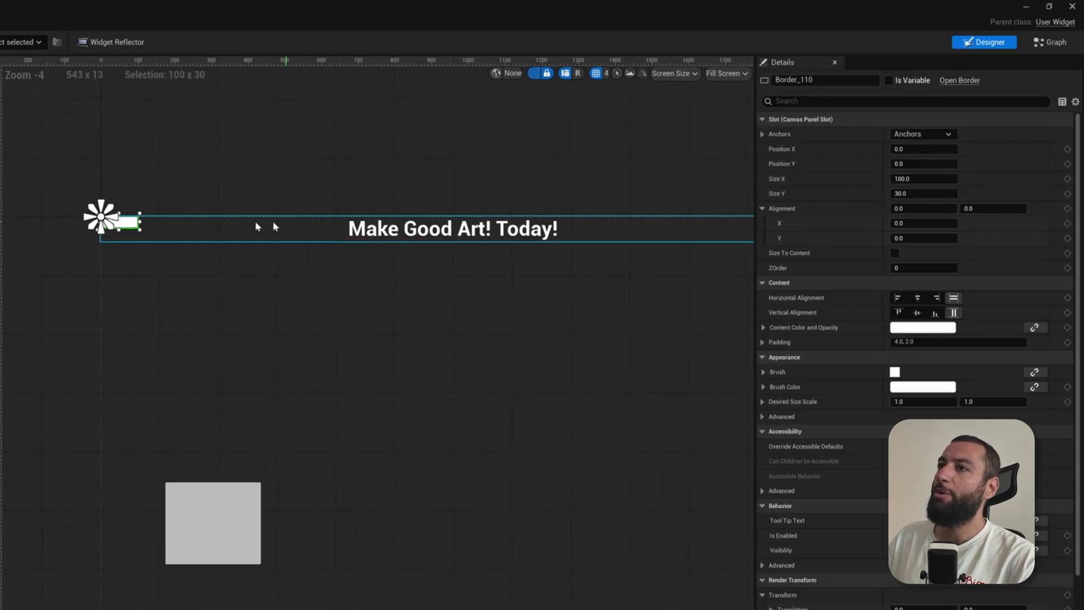
right_drag(430, 182, 383, 181)
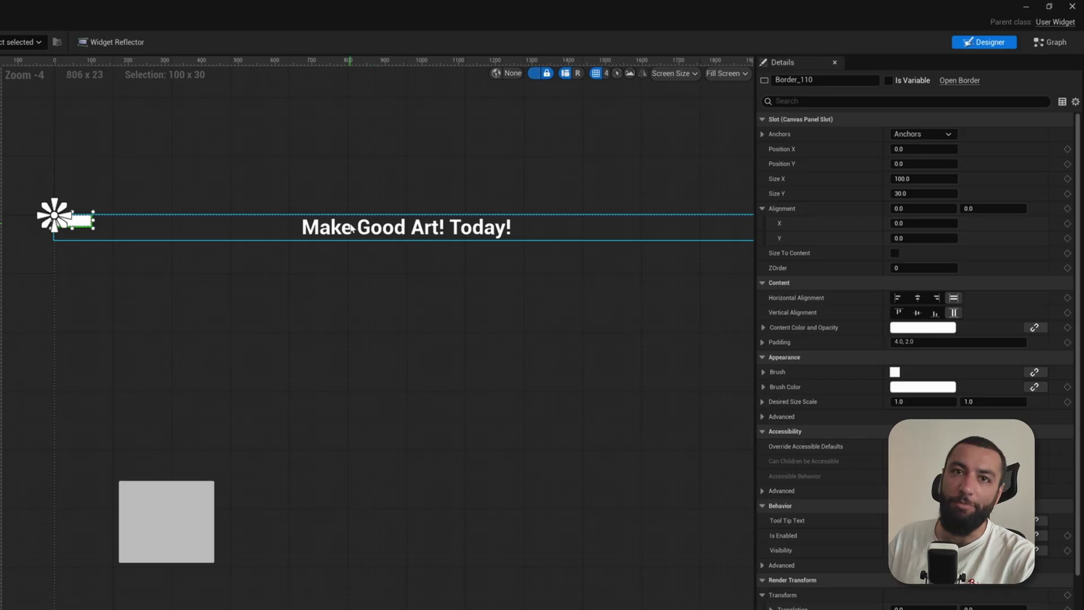
click(923, 133)
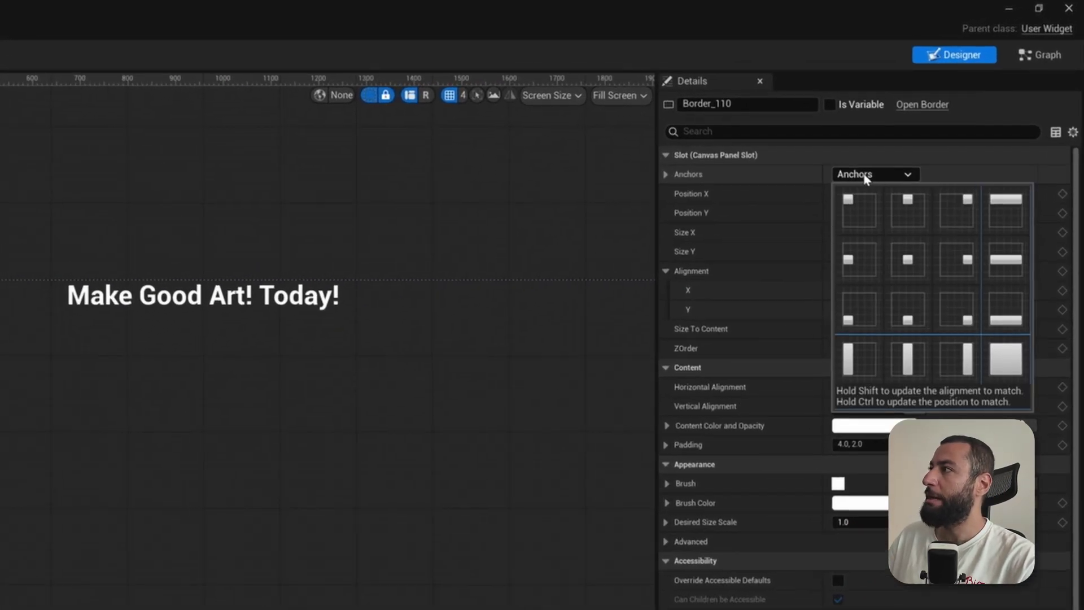
click(1003, 219)
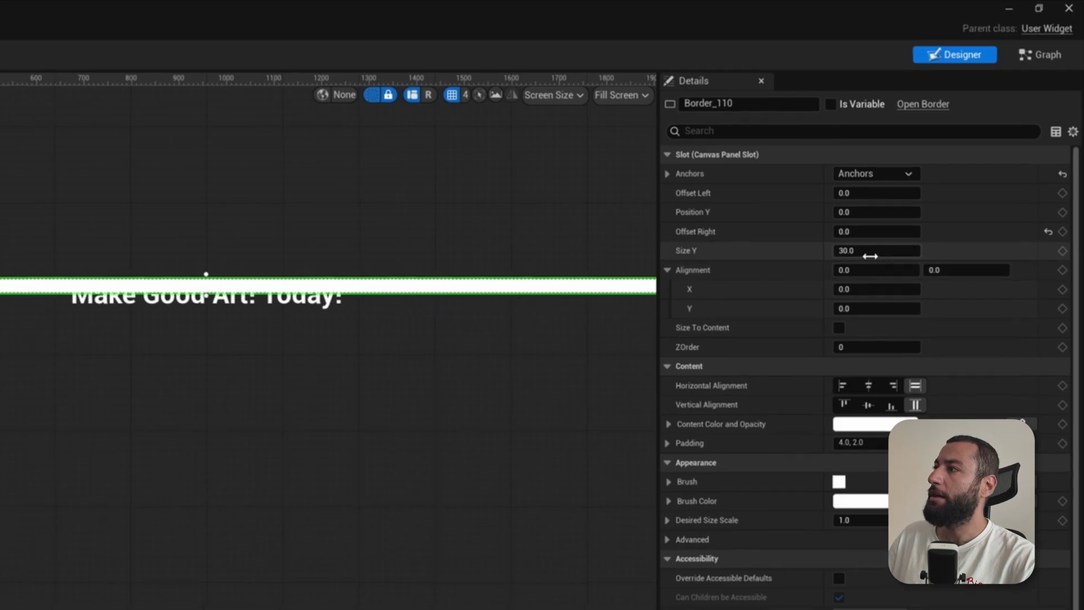
Adjust the Border's Size Y to about 66, and reapply the top horizontal stretch anchor preset
drag(870, 256, 926, 256)
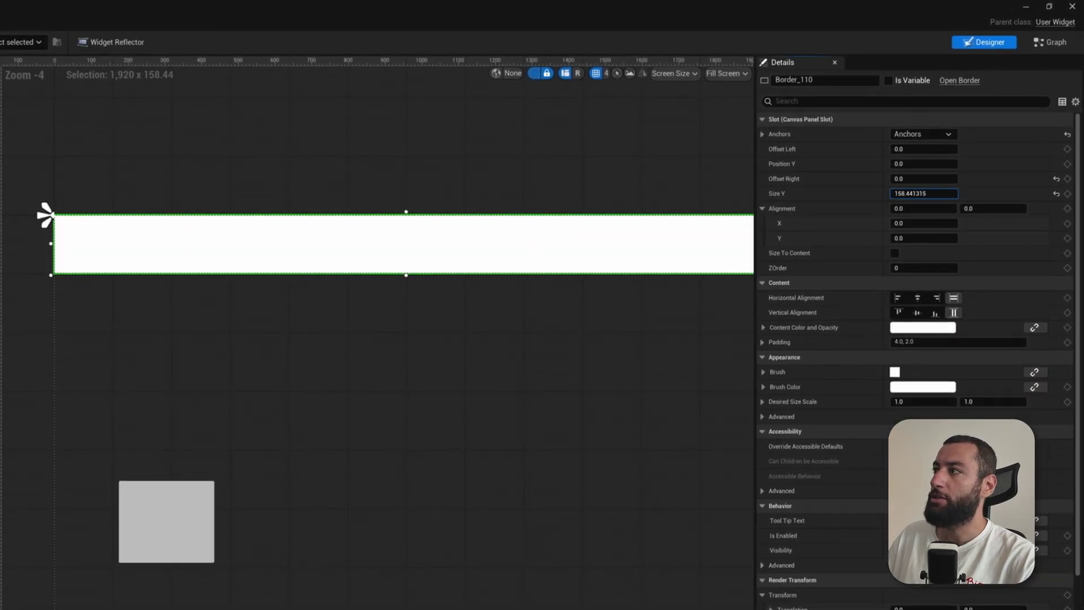
drag(925, 194, 892, 194)
scroll(609, 167, down, 2)
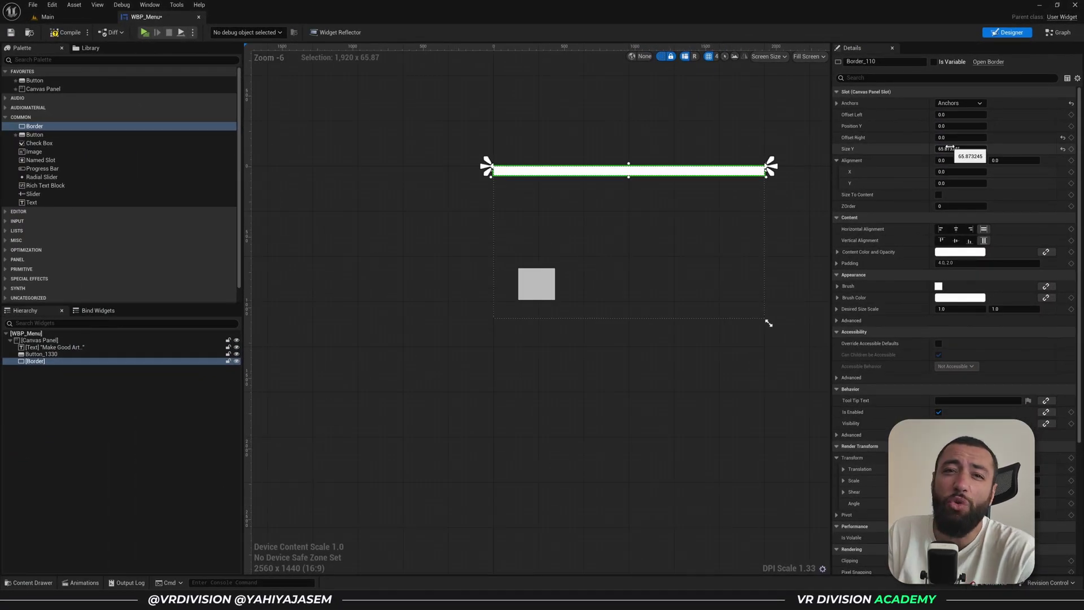
click(960, 103)
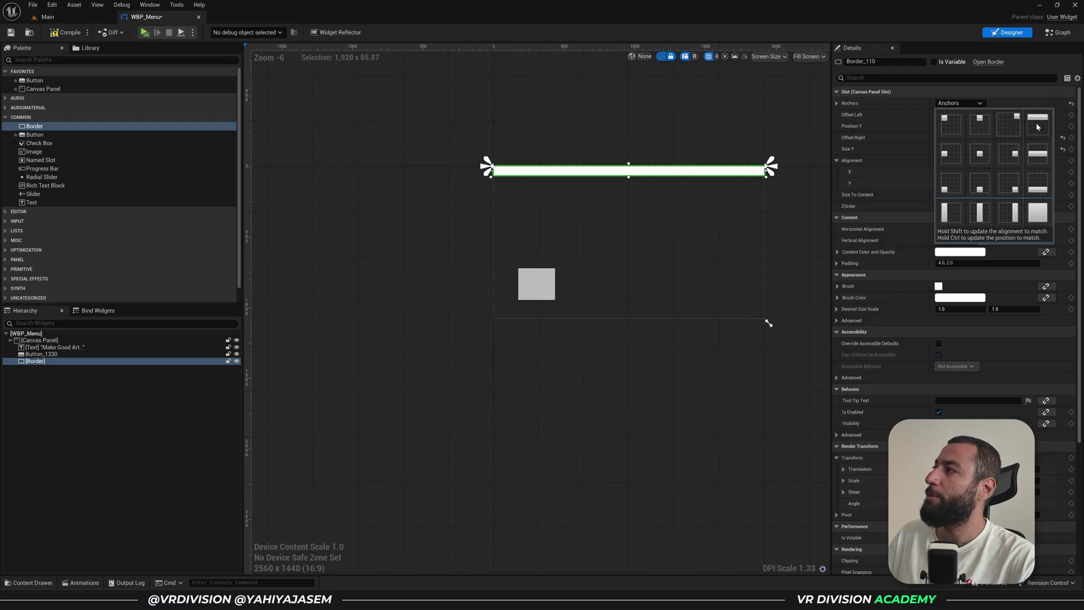
click(1038, 122)
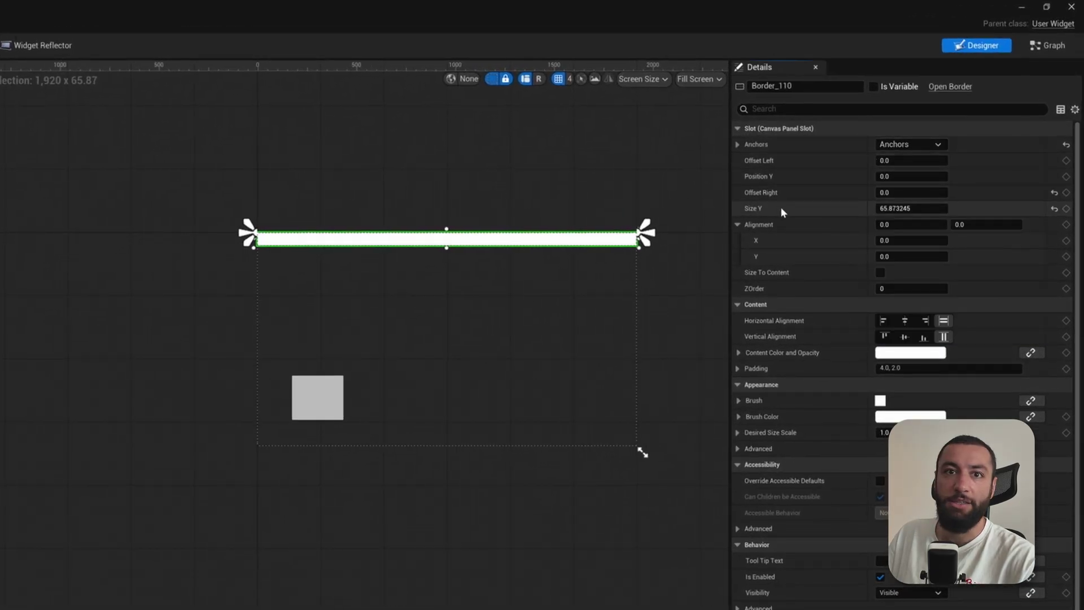
scroll(324, 234, up, 1)
right_drag(333, 220, 234, 218)
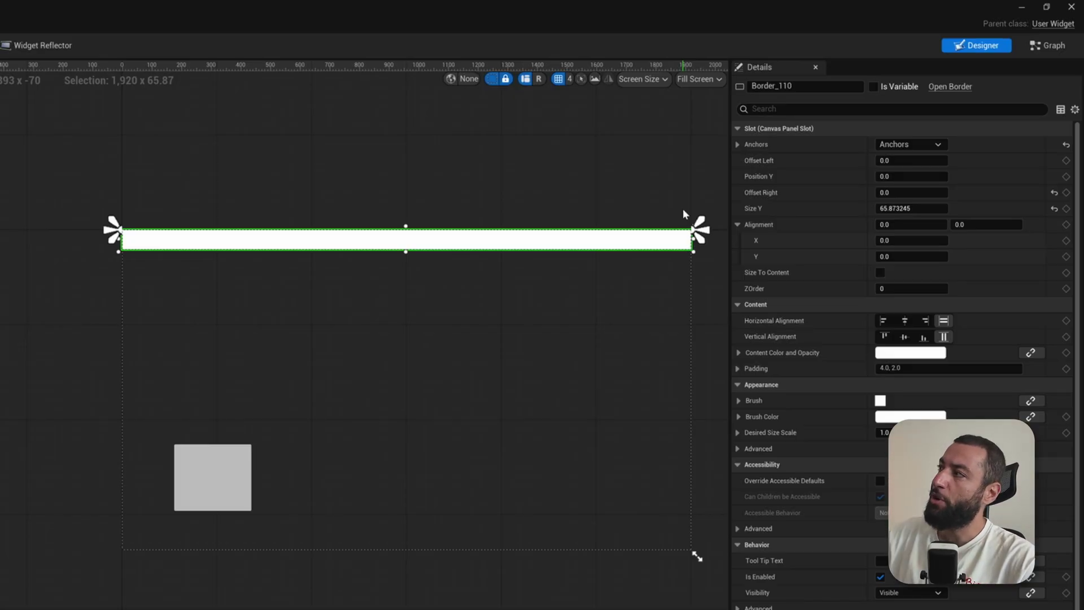
Try the full-stretch anchor preset on the Border, first alone and again with its position matched to fill the canvas
click(906, 144)
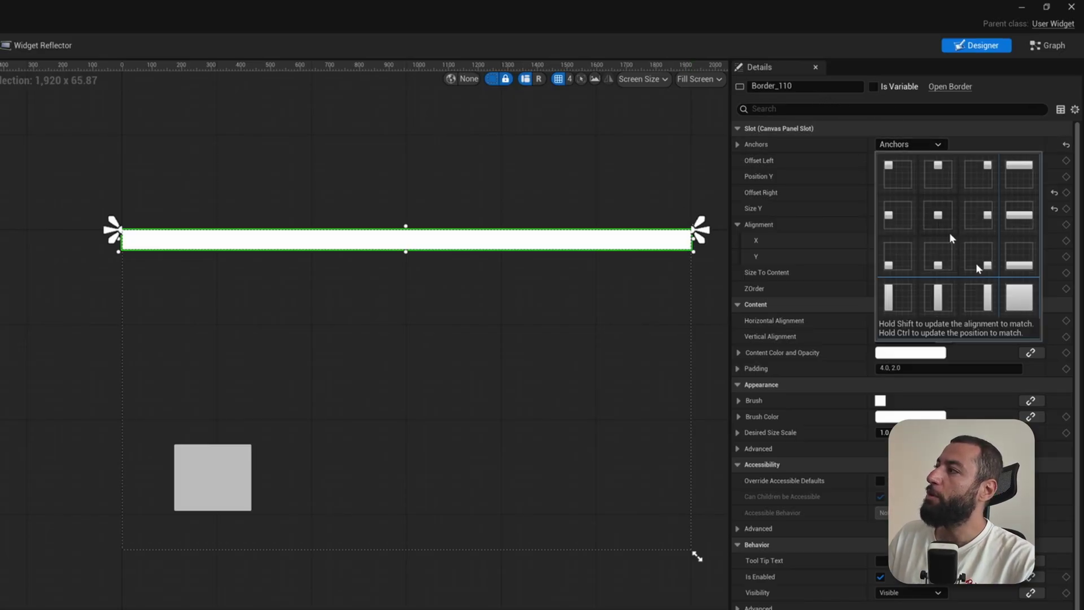
click(1018, 299)
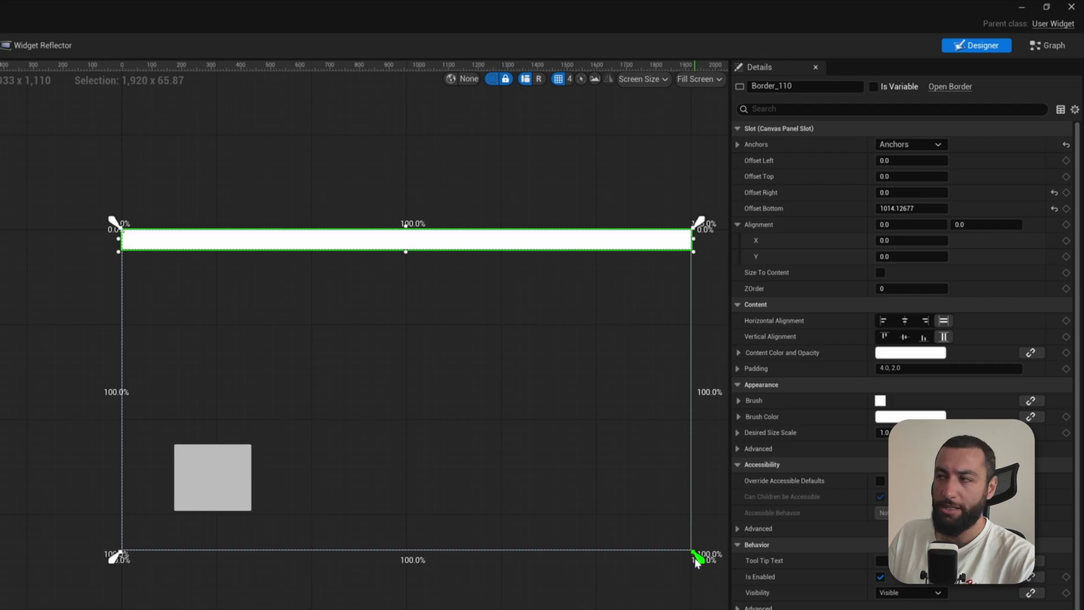
click(937, 146)
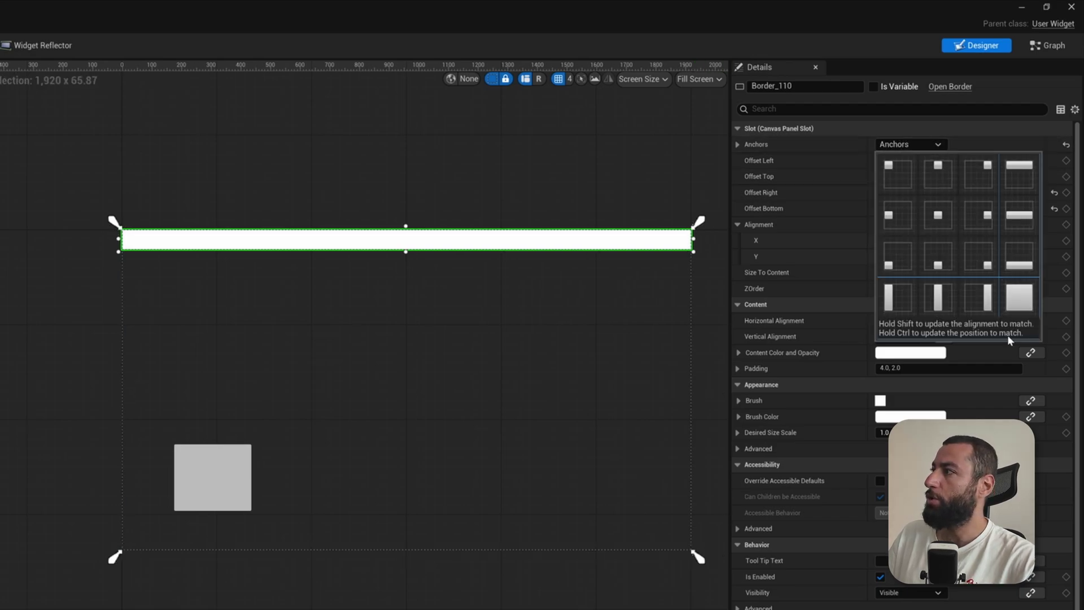
ctrl+click(1019, 298)
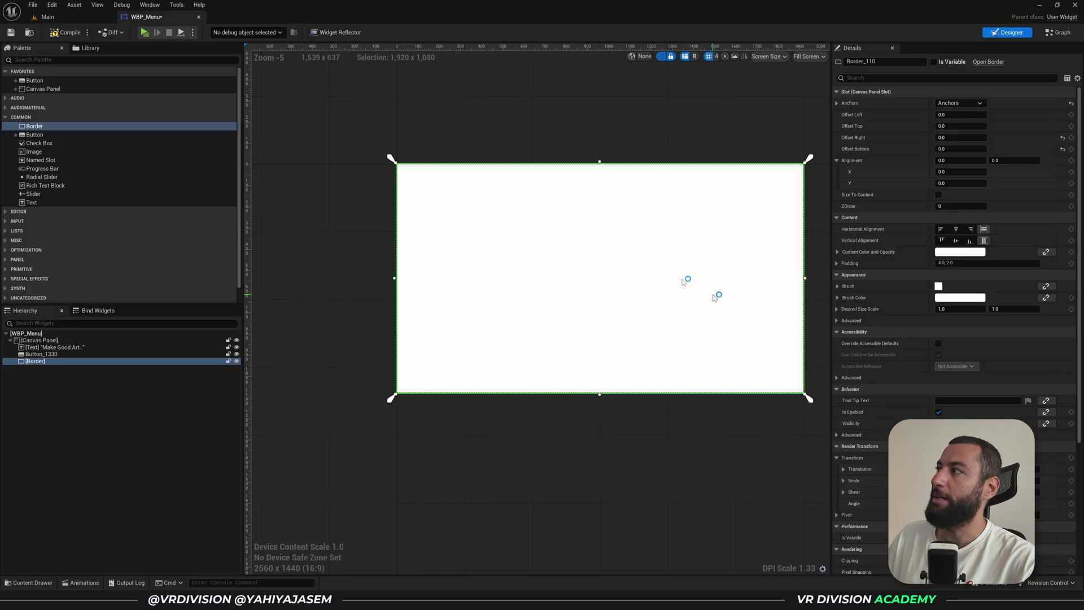
right_drag(395, 160, 380, 164)
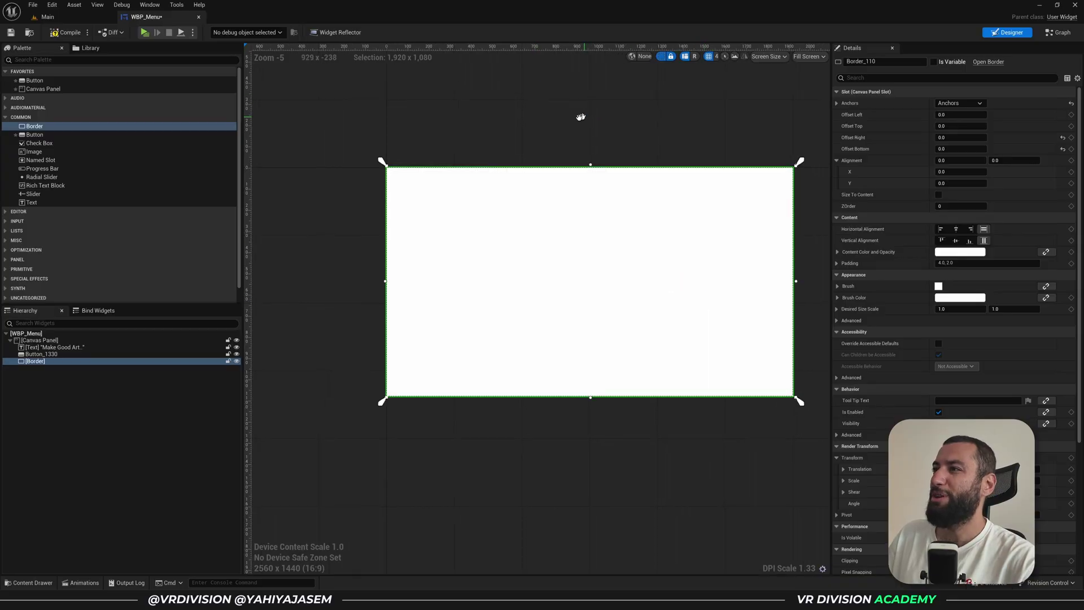
right_drag(581, 117, 571, 120)
Anchor the Border back to the top horizontal stretch preset and set its Size Y to 80
click(959, 102)
click(1027, 131)
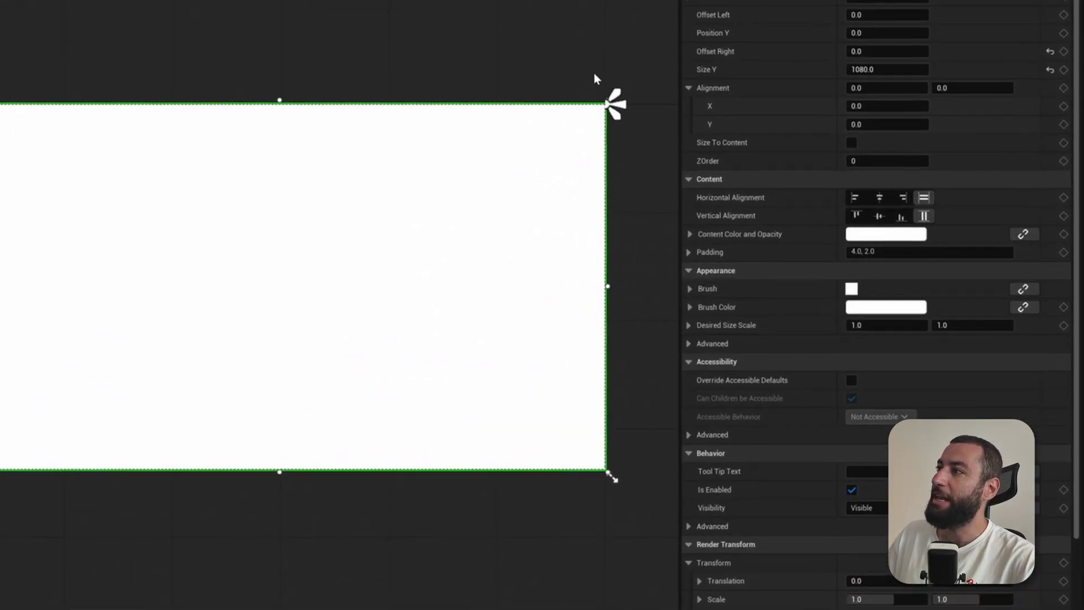
right_drag(781, 156, 766, 155)
click(952, 149)
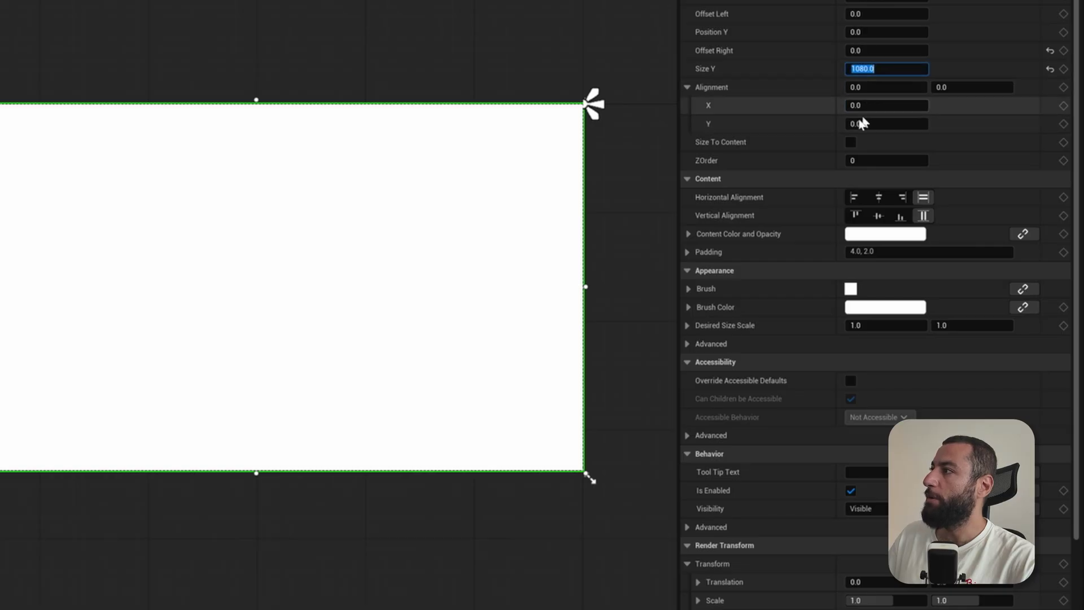
key(Return)
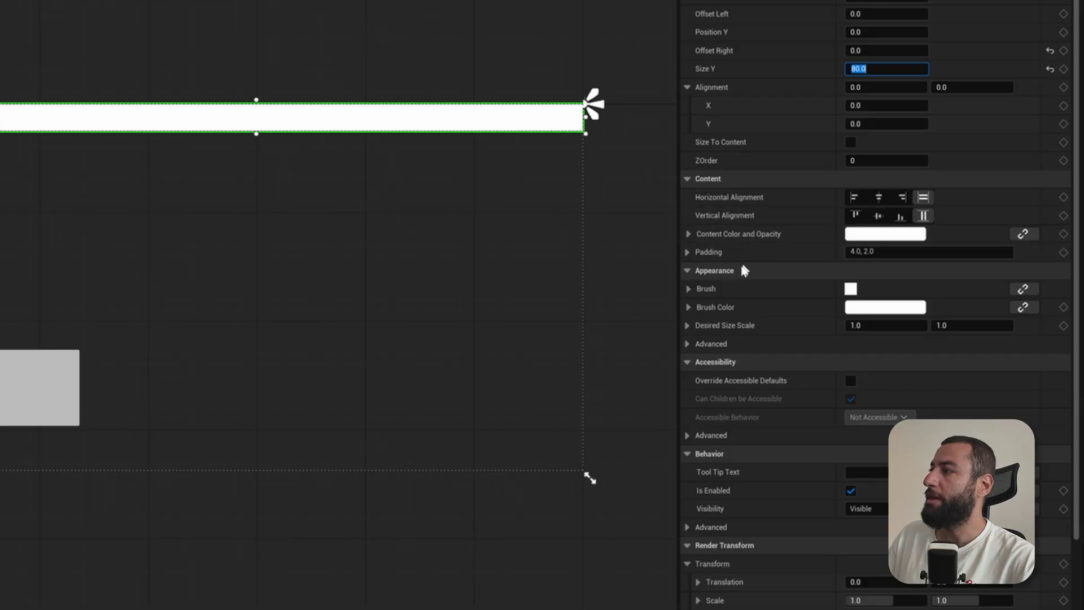
Set the Border's Brush Color to black with an alpha of 0.2
click(688, 289)
click(688, 419)
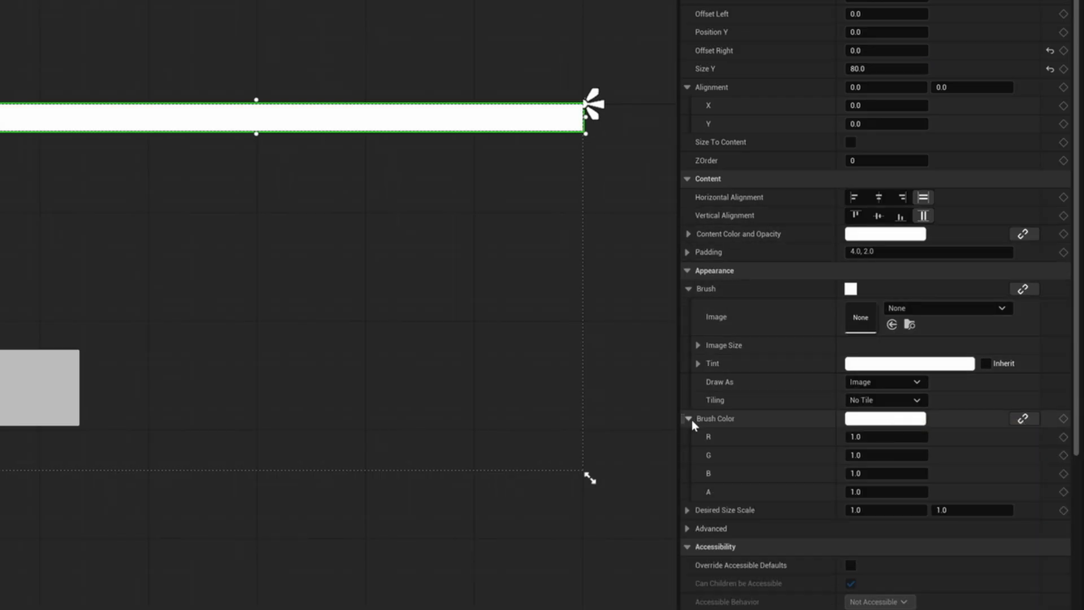
mouse_move(852, 492)
mouse_down()
mouse_move(836, 492)
mouse_move(867, 487)
mouse_up()
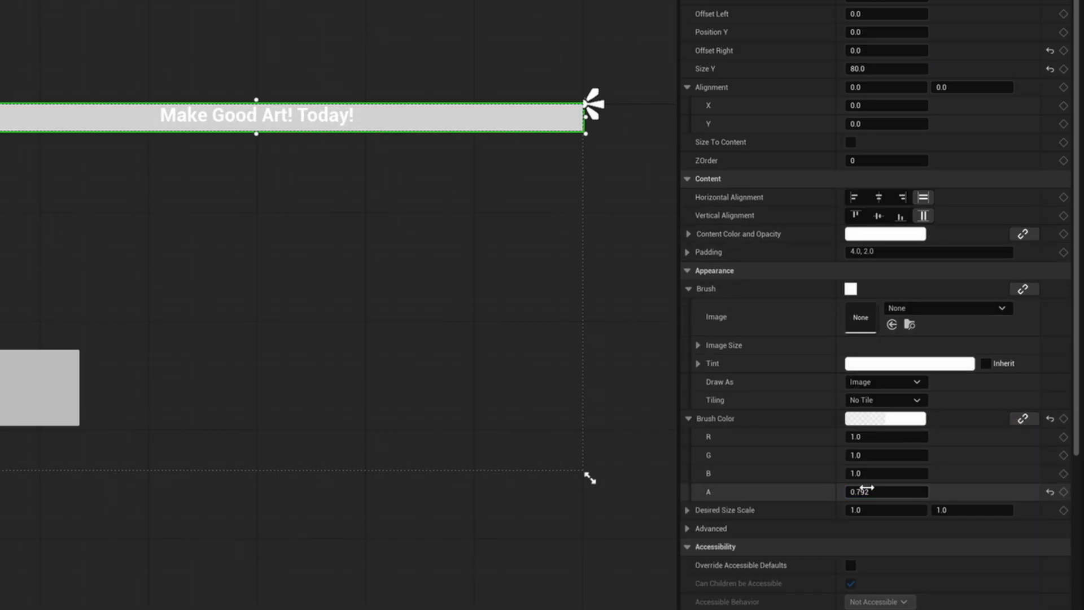
key(Return)
click(902, 421)
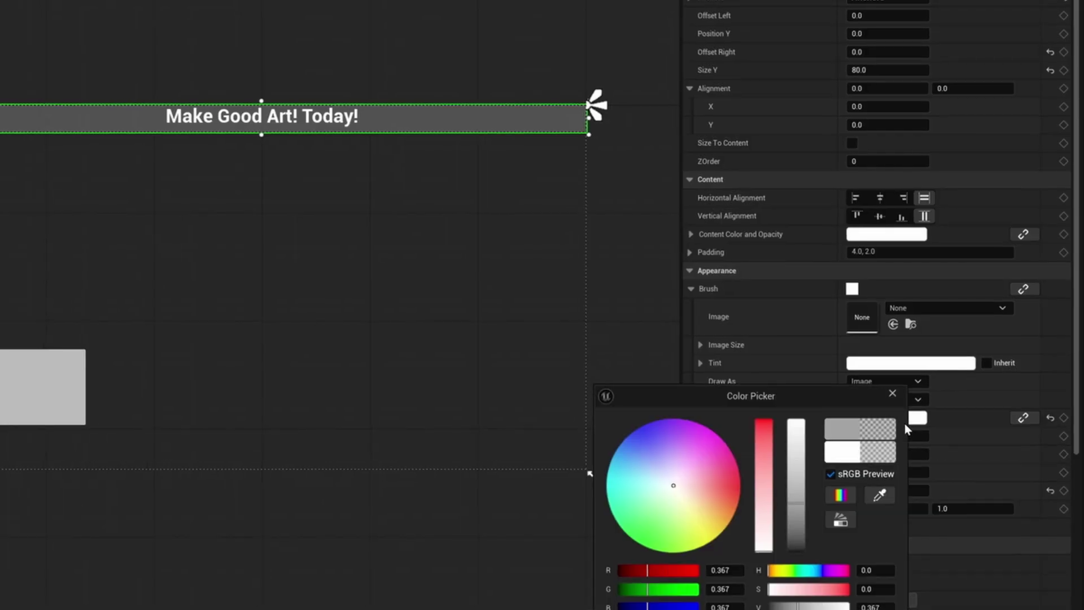
drag(901, 415, 903, 469)
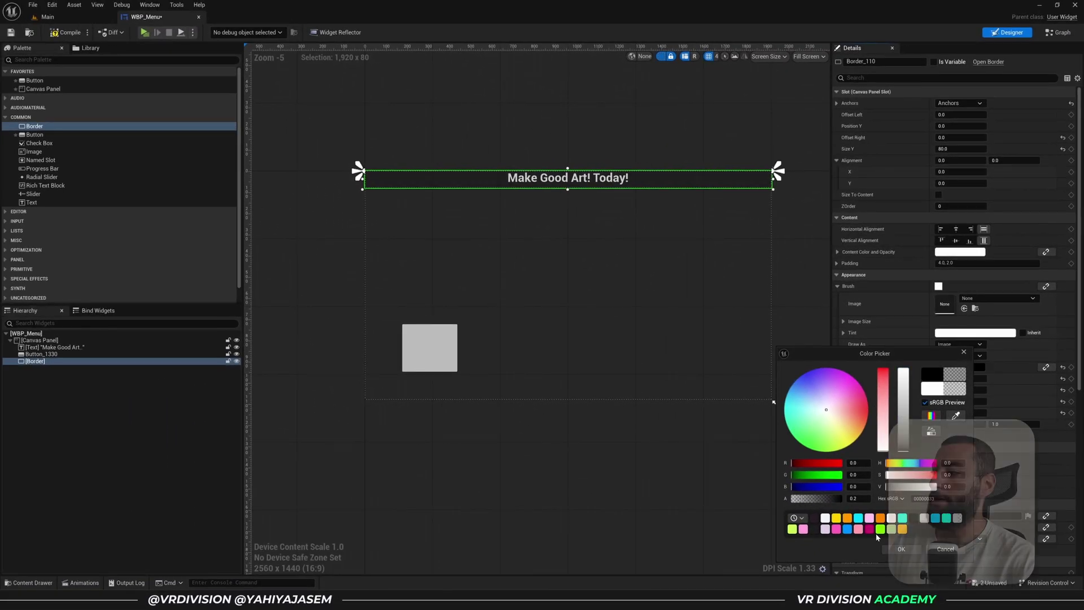
click(774, 402)
Try moving the "Make Good Art! Today!" text below the Border in the widget hierarchy, and undo the reorder
scroll(593, 172, up, 9)
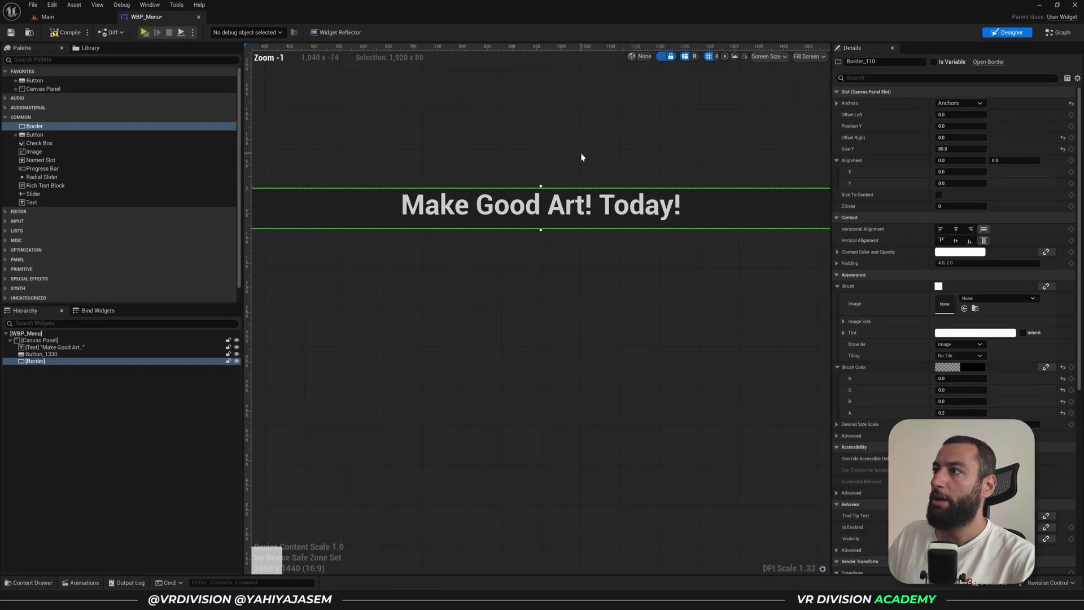
click(50, 347)
click(102, 361)
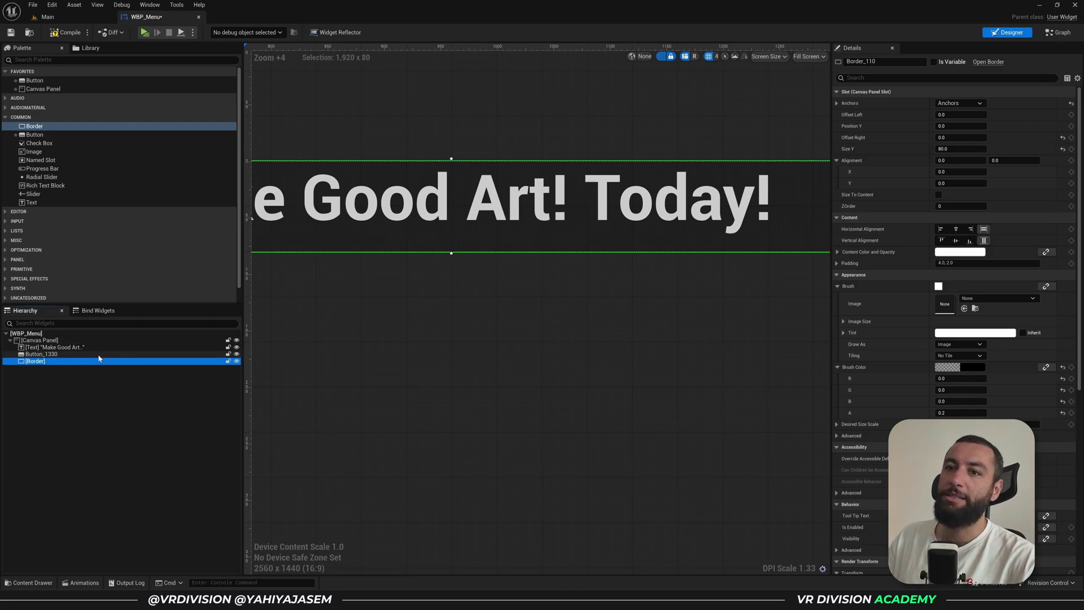
click(85, 347)
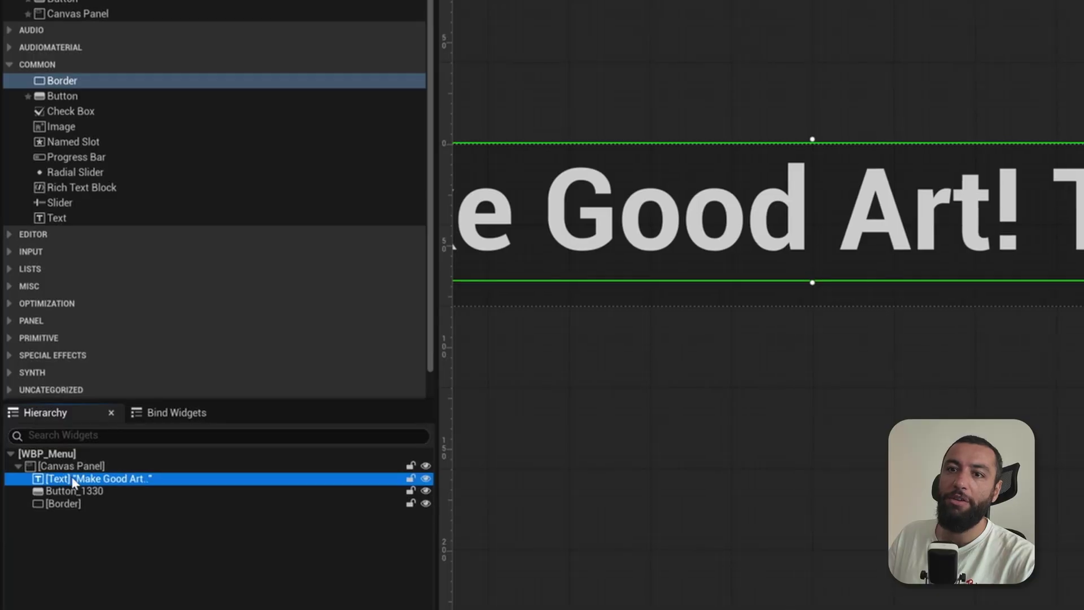
drag(73, 482, 69, 510)
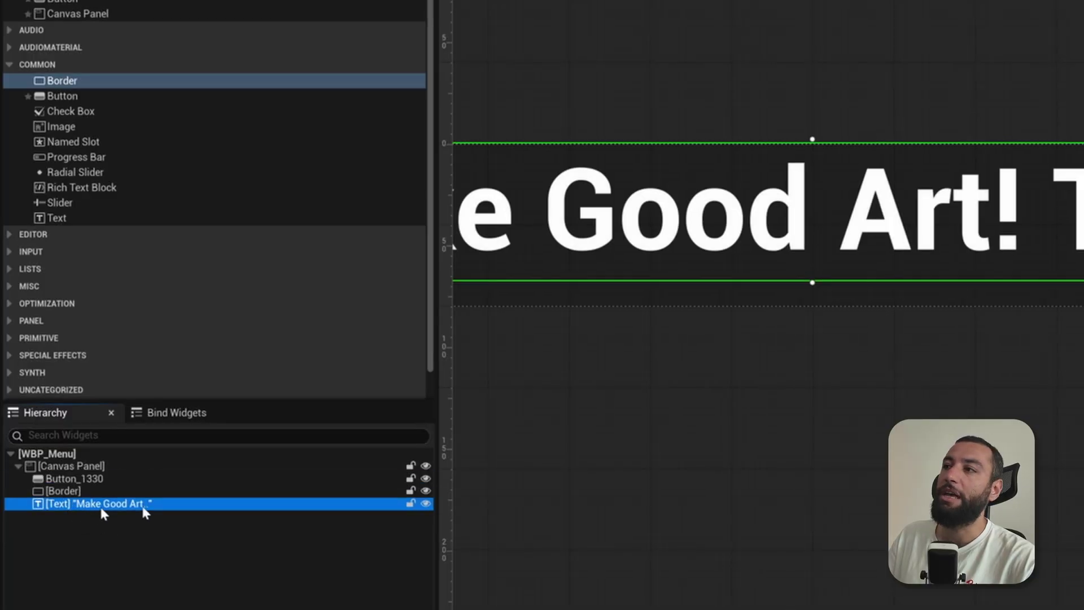
key(ctrl+z)
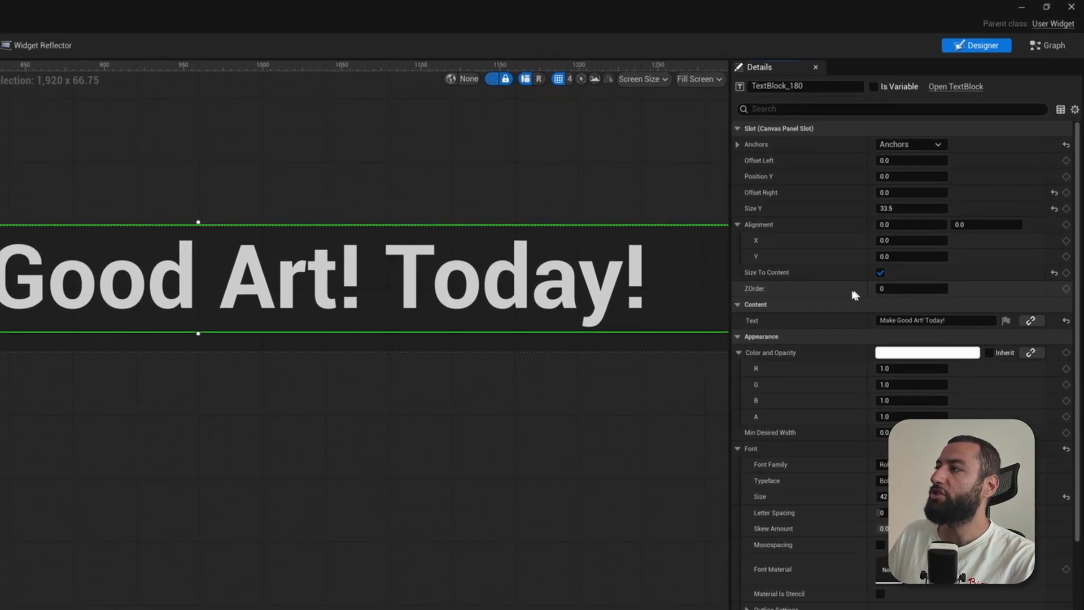
Set the "Make Good Art! Today!" text block's ZOrder to 1, and deselect it by selecting the canvas panel
click(903, 289)
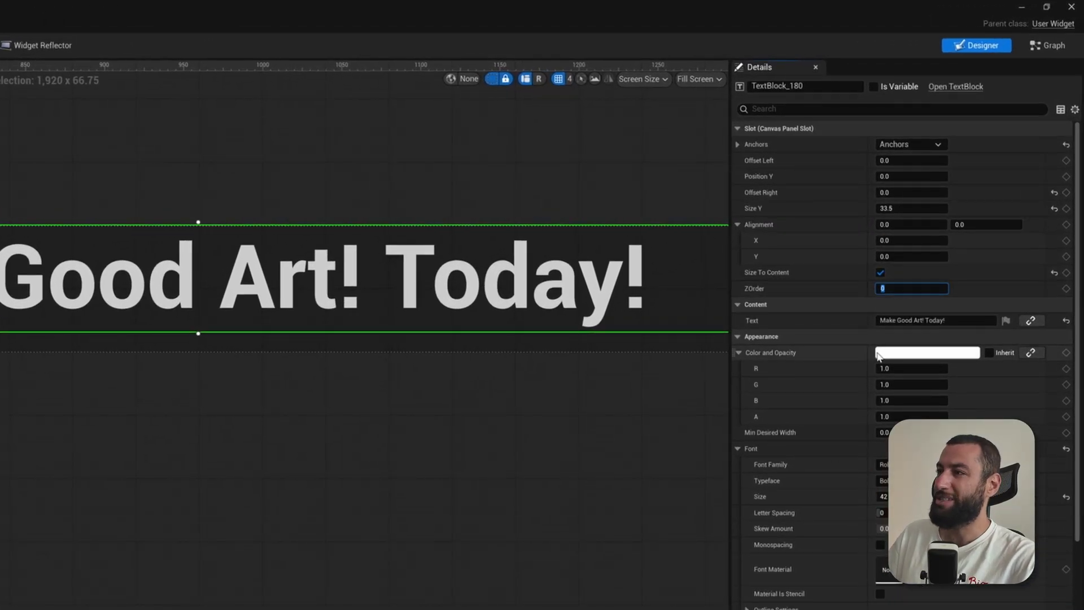
text(1)
key(Return)
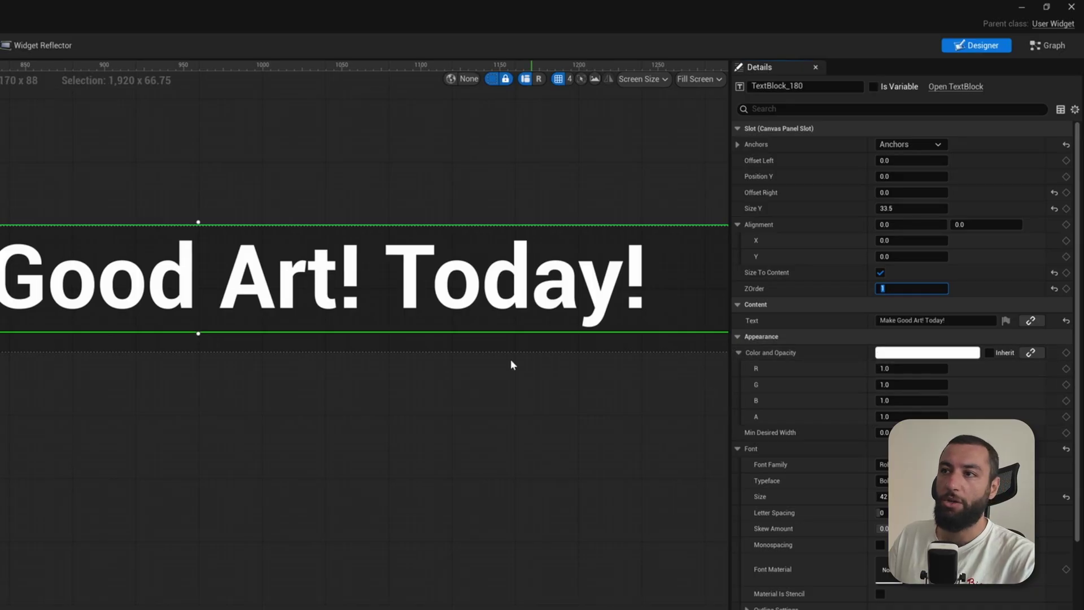
scroll(361, 361, down, 9)
click(525, 163)
right_drag(494, 135, 450, 128)
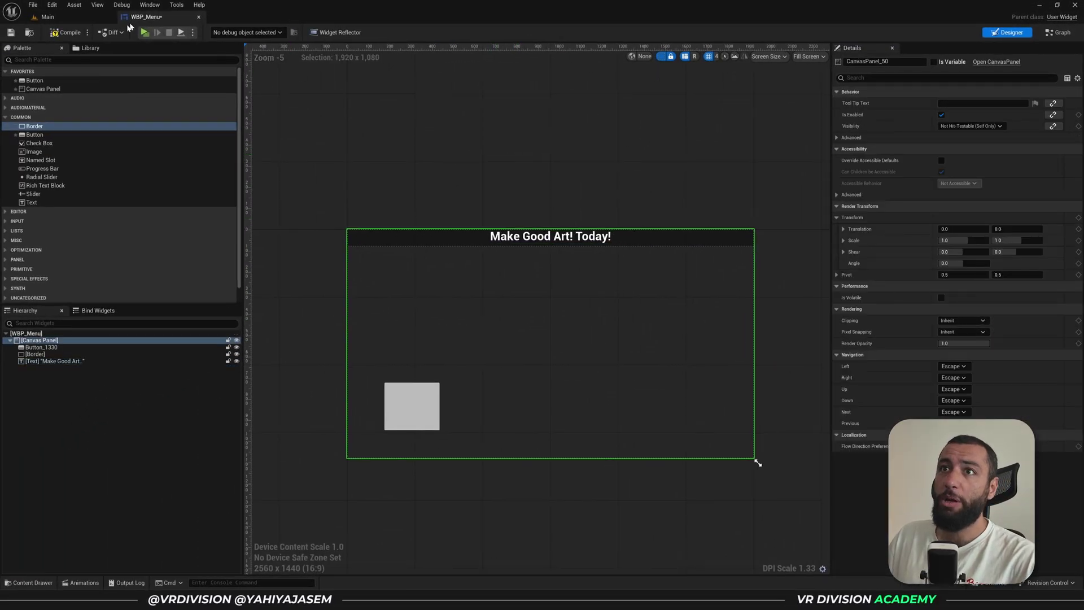
Run the game preview and shrink its window to check how the title bar and button adapt
click(145, 33)
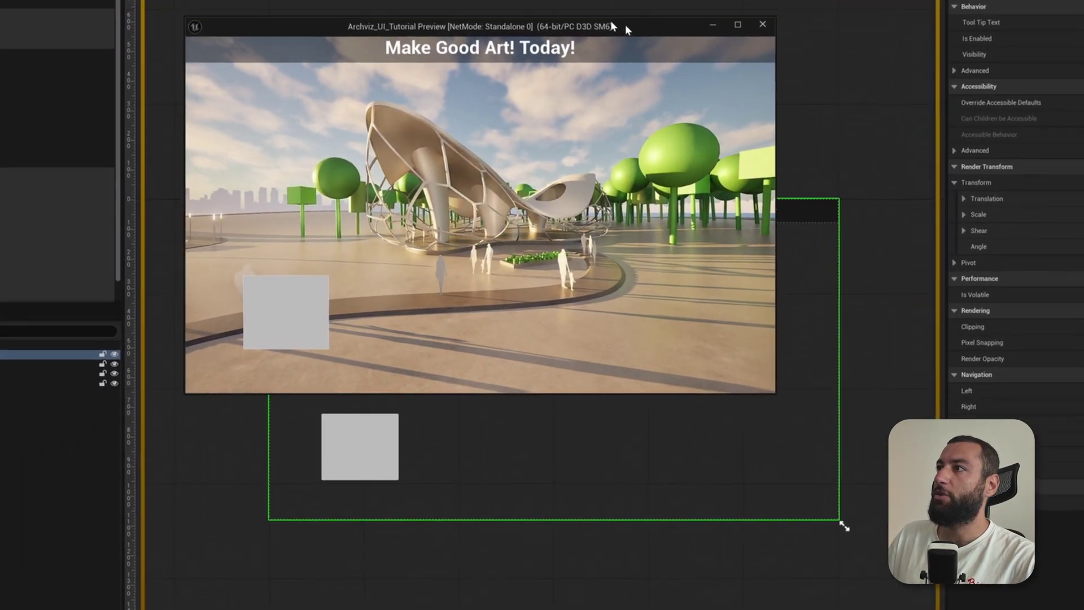
drag(627, 29, 671, 40)
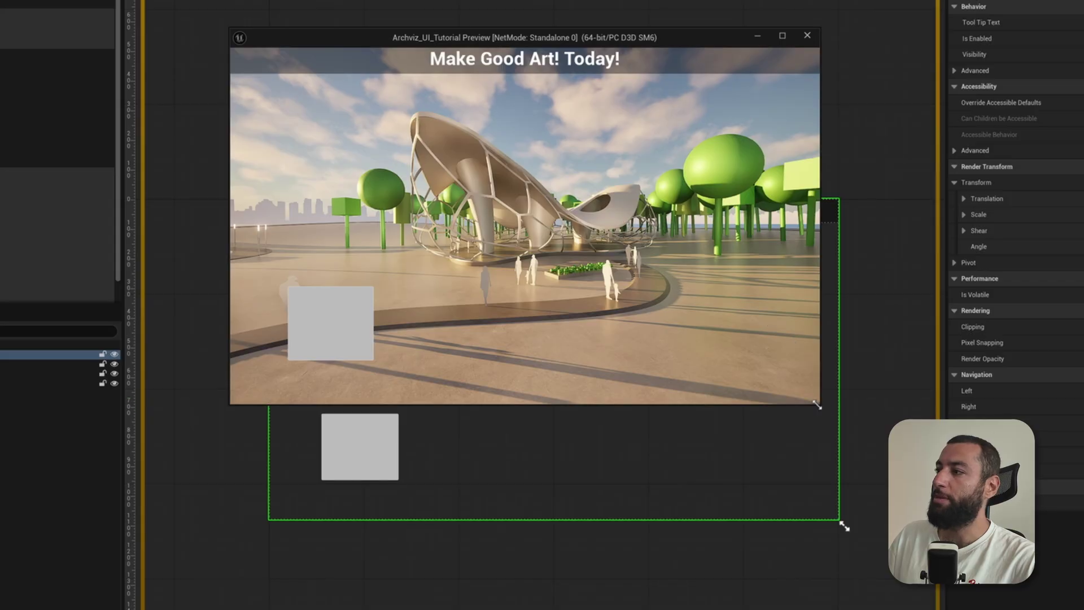
drag(817, 404, 548, 293)
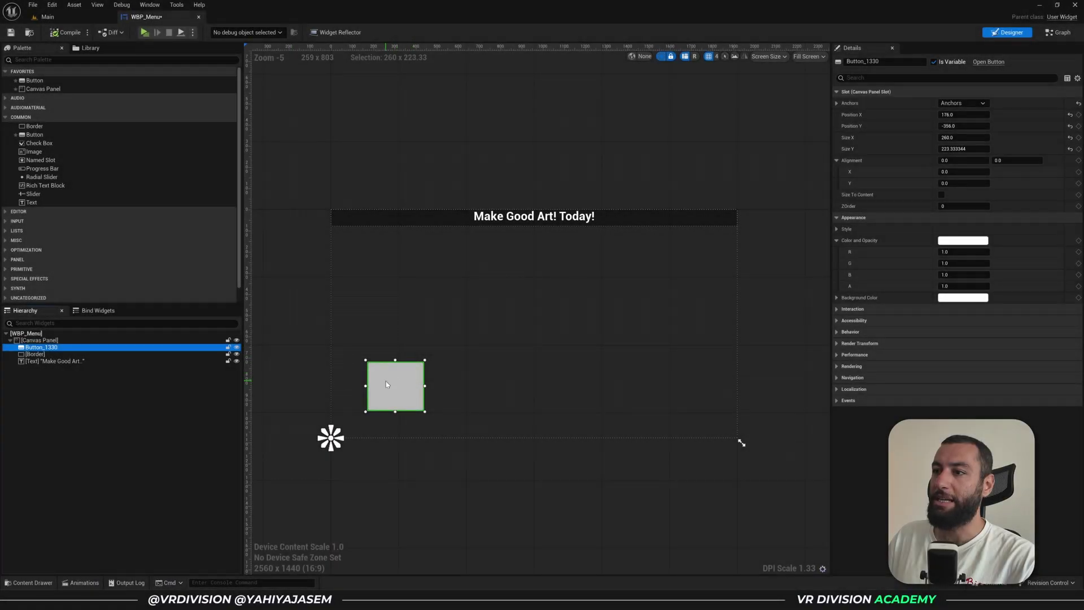
Anchor the grey button with the centre-left preset, matching its alignment and position to the anchor
scroll(363, 364, up, 2)
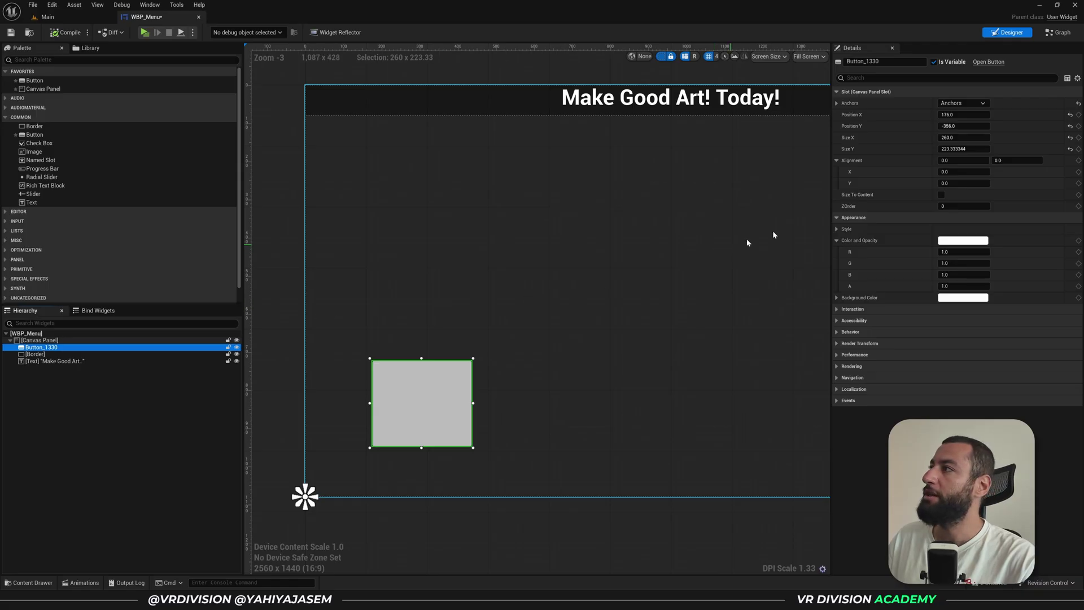
click(964, 104)
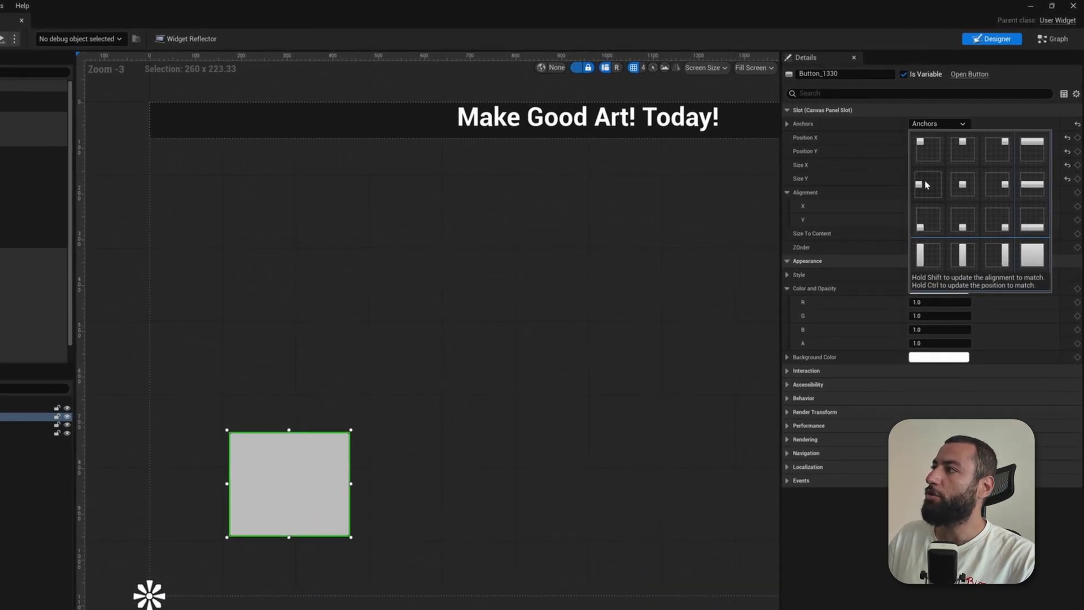
ctrl+shift+click(927, 184)
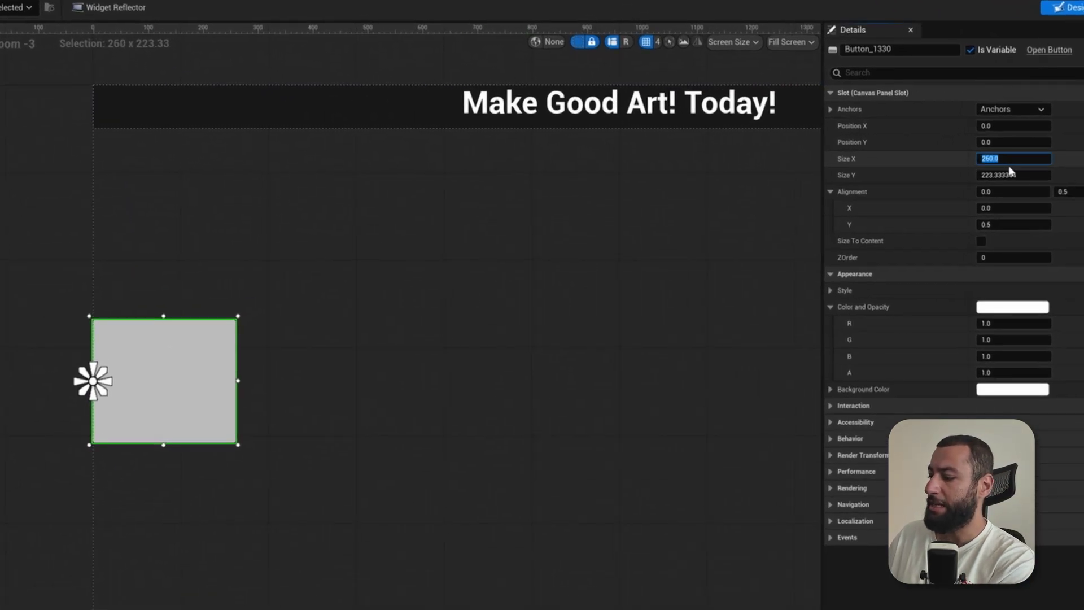
Set the grey button's size to 180 wide by 40 high
key(Return)
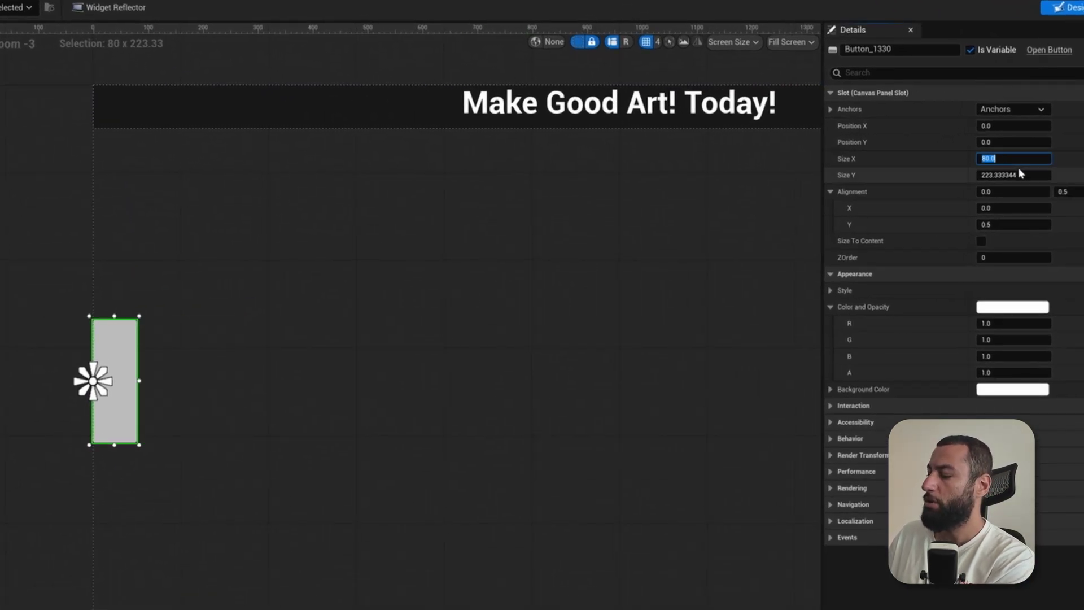
text(180)
key(Return)
click(1016, 175)
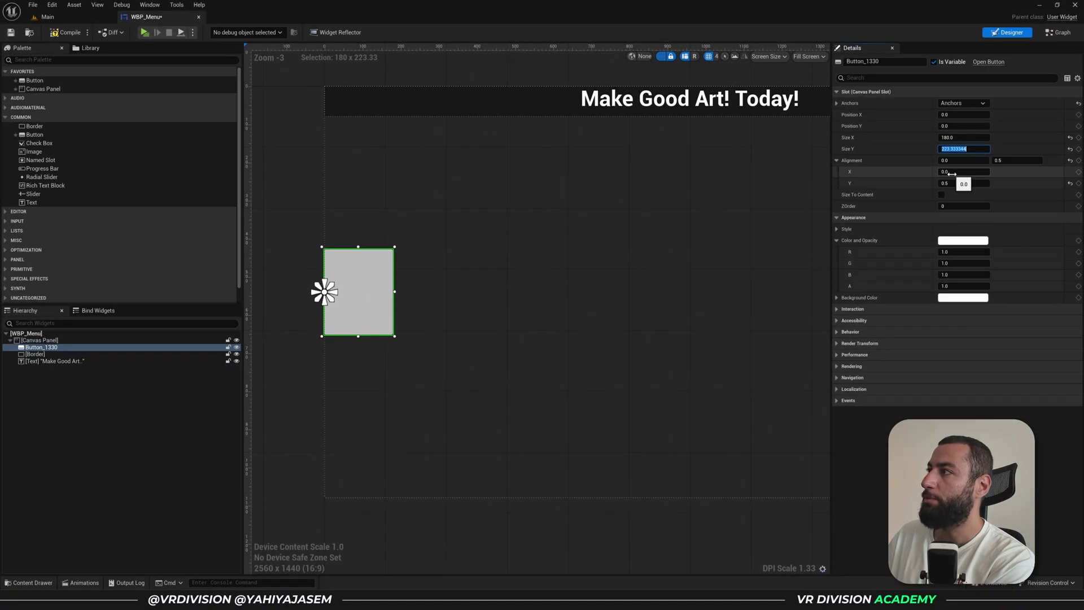
text(80)
key(Return)
text(40)
key(Return)
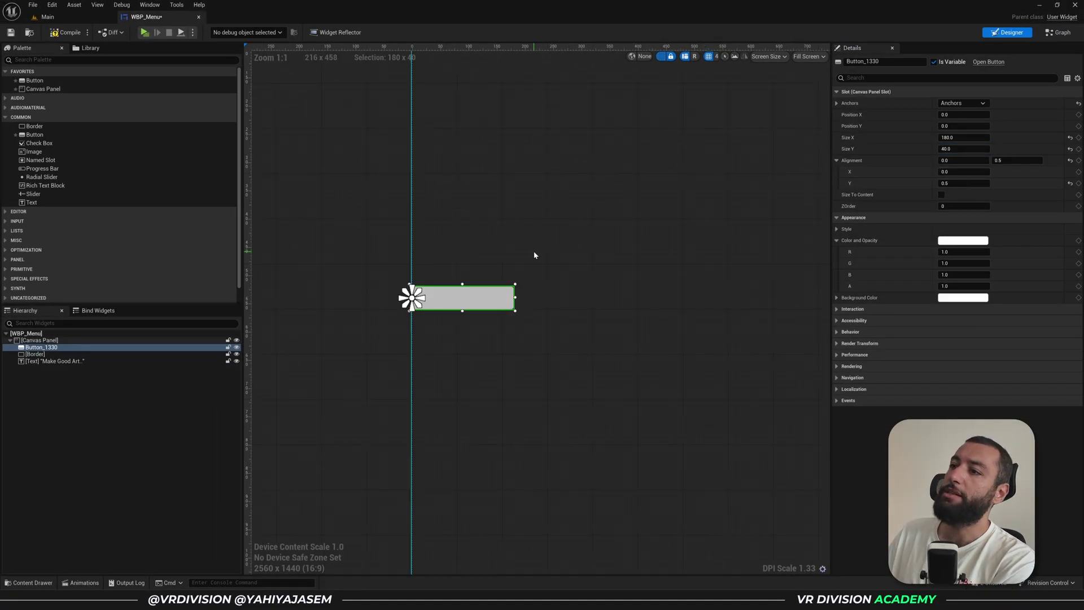
Set the grey button's X position to 40 to leave a gap from the canvas edge
scroll(534, 255, down, 7)
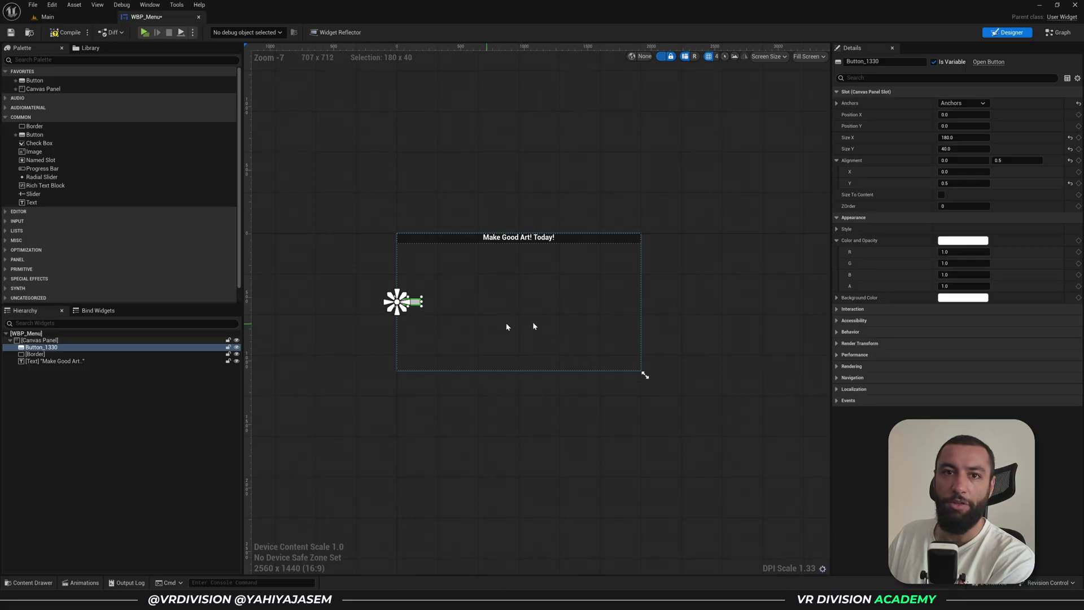
scroll(448, 302, up, 5)
click(953, 115)
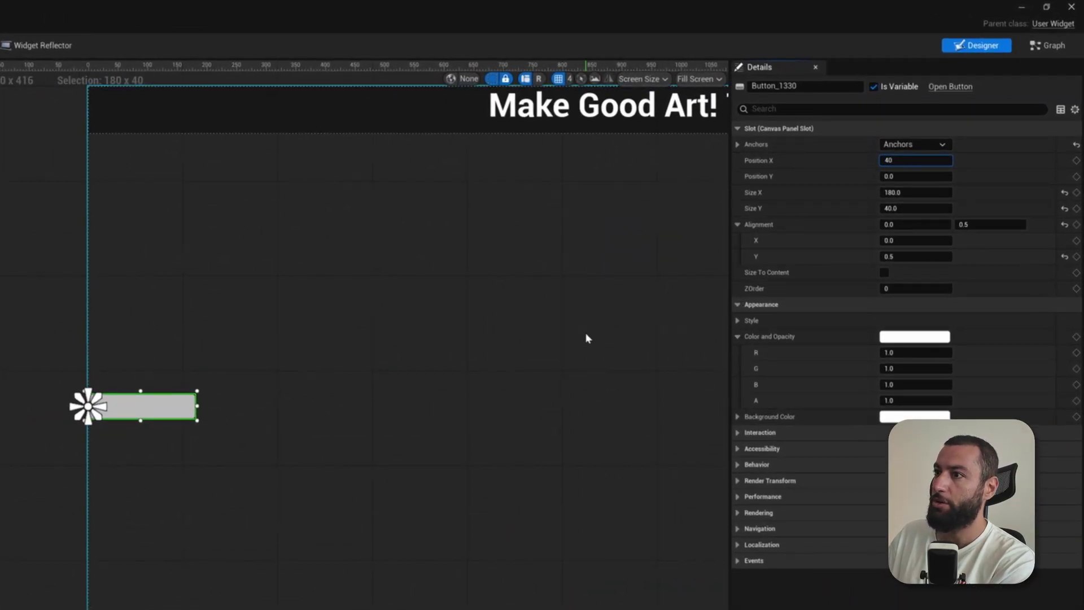
key(Return)
scroll(70, 367, up, 6)
scroll(120, 456, up, 1)
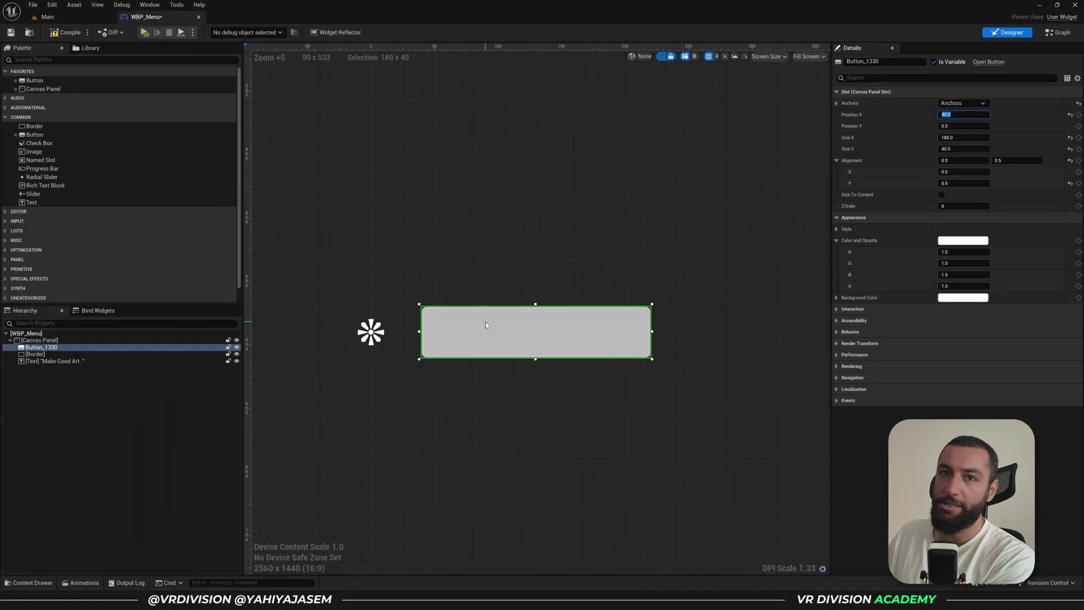
scroll(486, 325, down, 6)
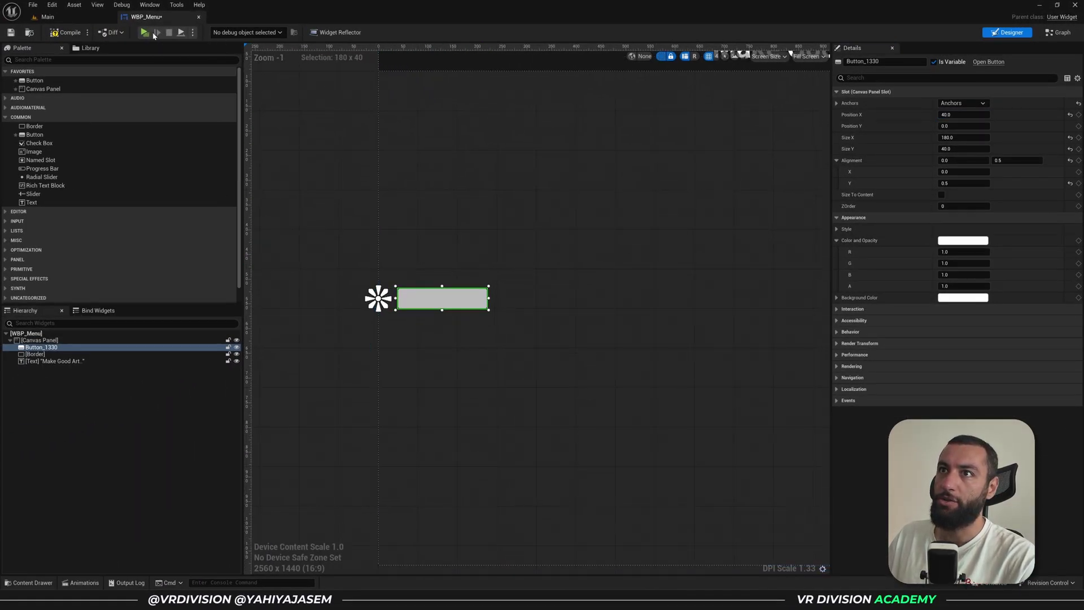
Run the game preview, resize its window to check the button's placement, and close it
click(480, 210)
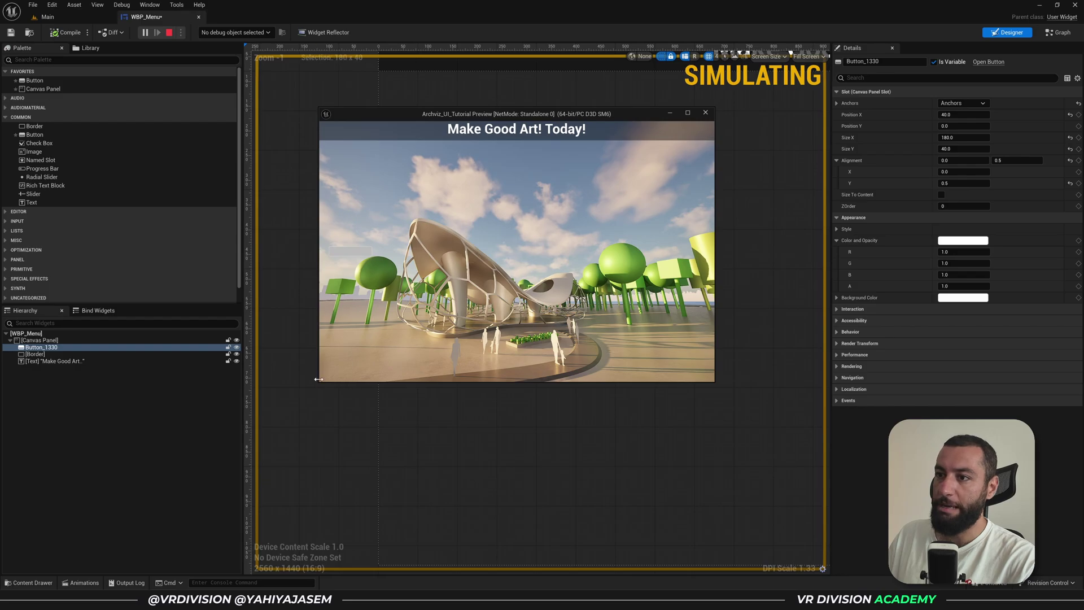
drag(322, 381, 423, 401)
click(705, 113)
Try moving the grey button's anchor horizontally into the canvas, undo the move, and bring up its anchor presets
click(62, 347)
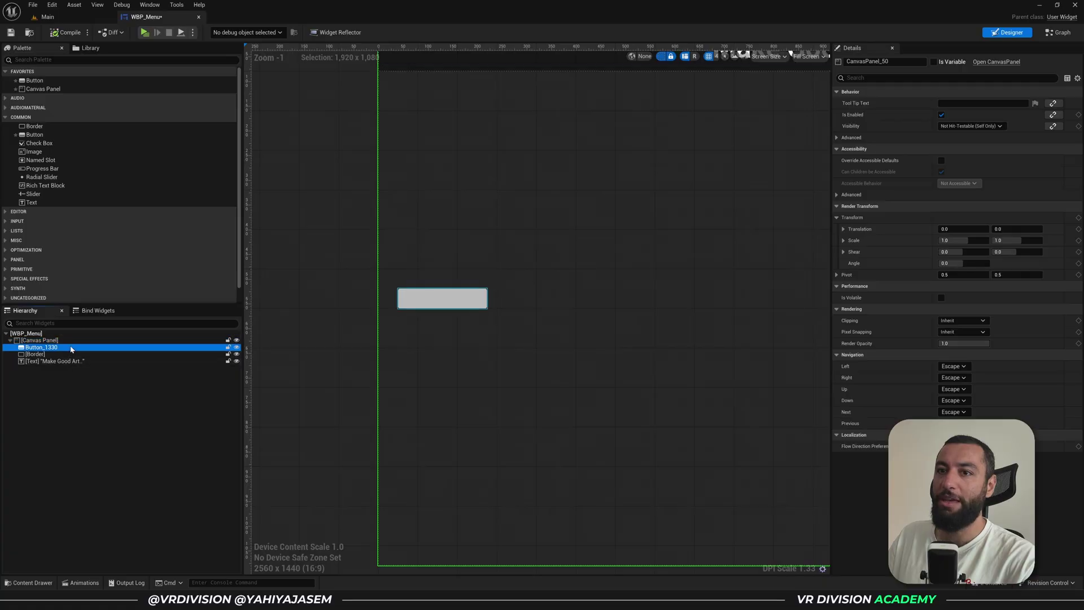
scroll(501, 300, down, 3)
right_drag(539, 271, 477, 274)
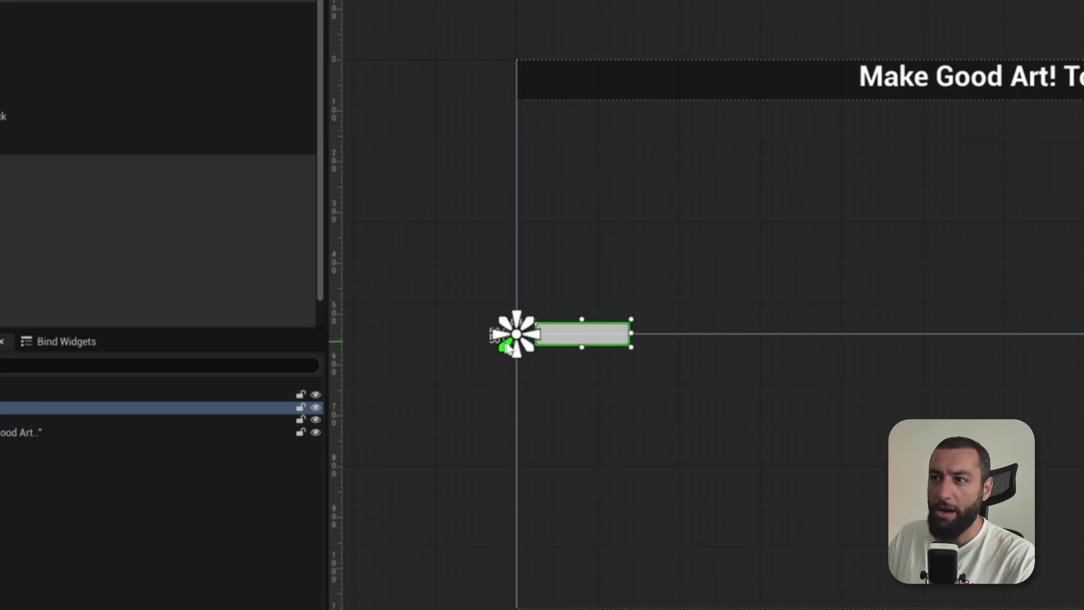
drag(350, 306, 572, 308)
key(ctrl+z)
click(971, 104)
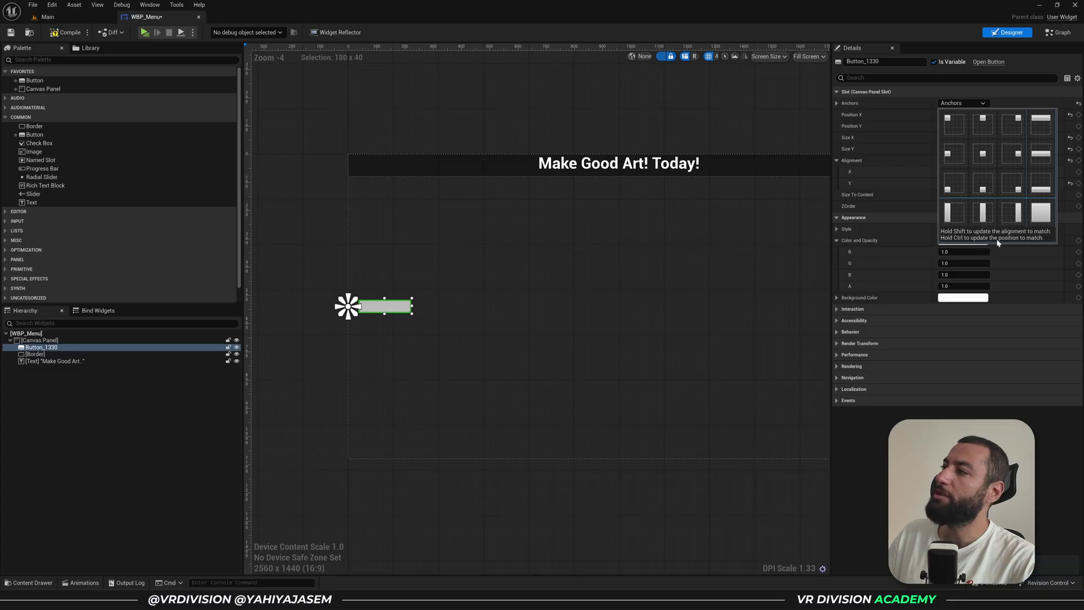
Duplicate the translucent top Border inside the canvas panel
click(51, 354)
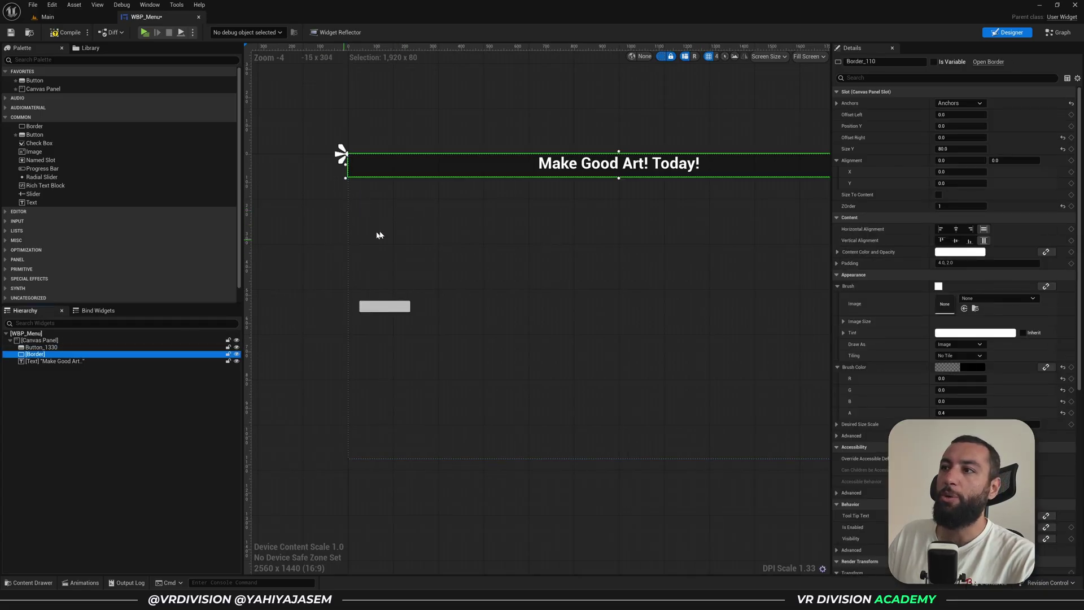
key(ctrl+d)
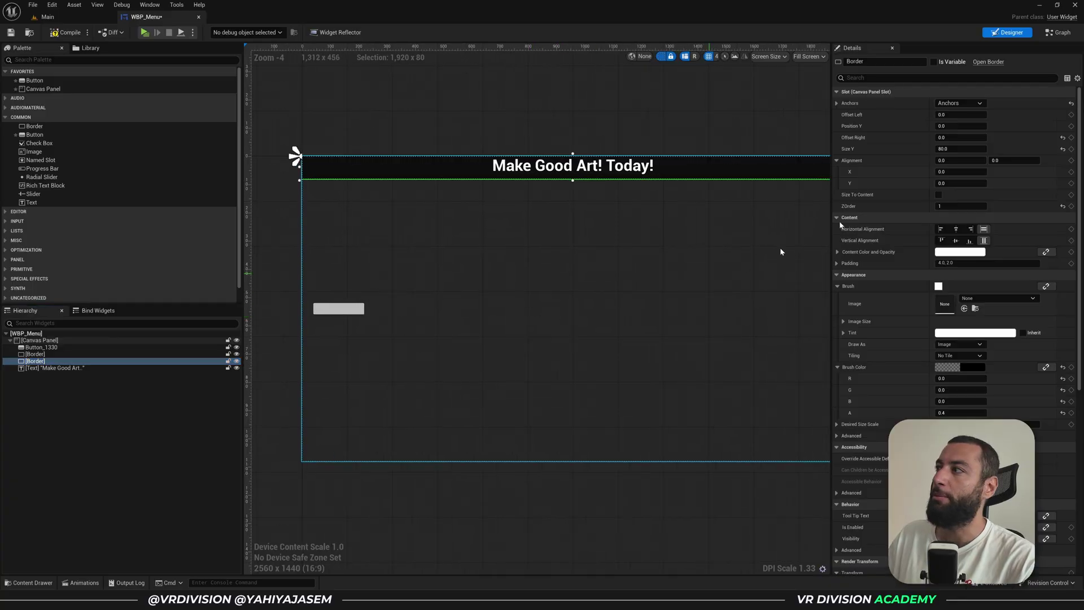
Anchor the duplicated Border with the left vertical-stretch preset and set its width to 250
click(979, 103)
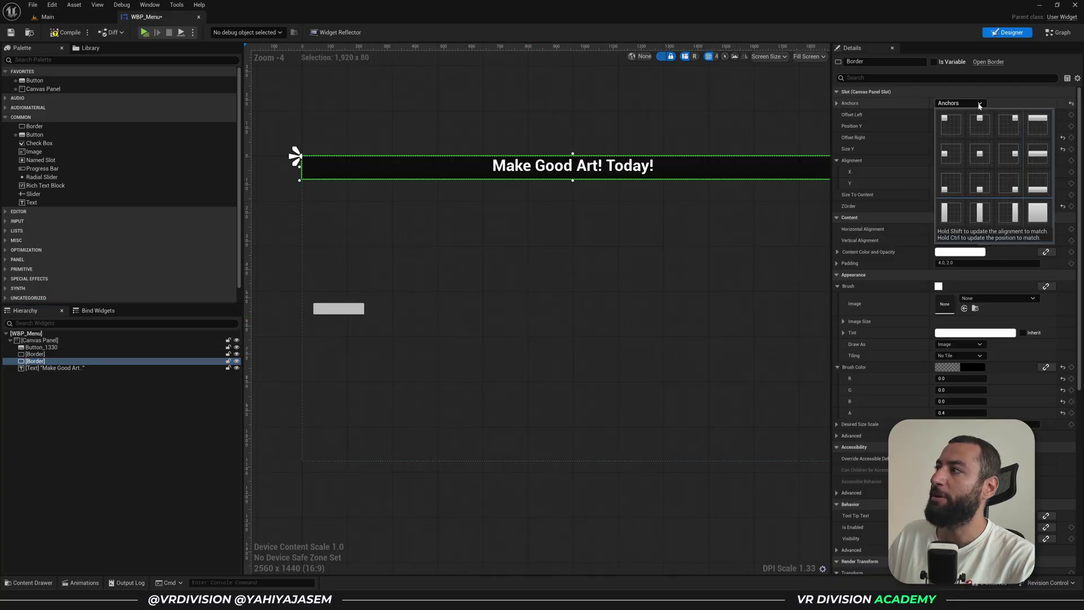
click(952, 213)
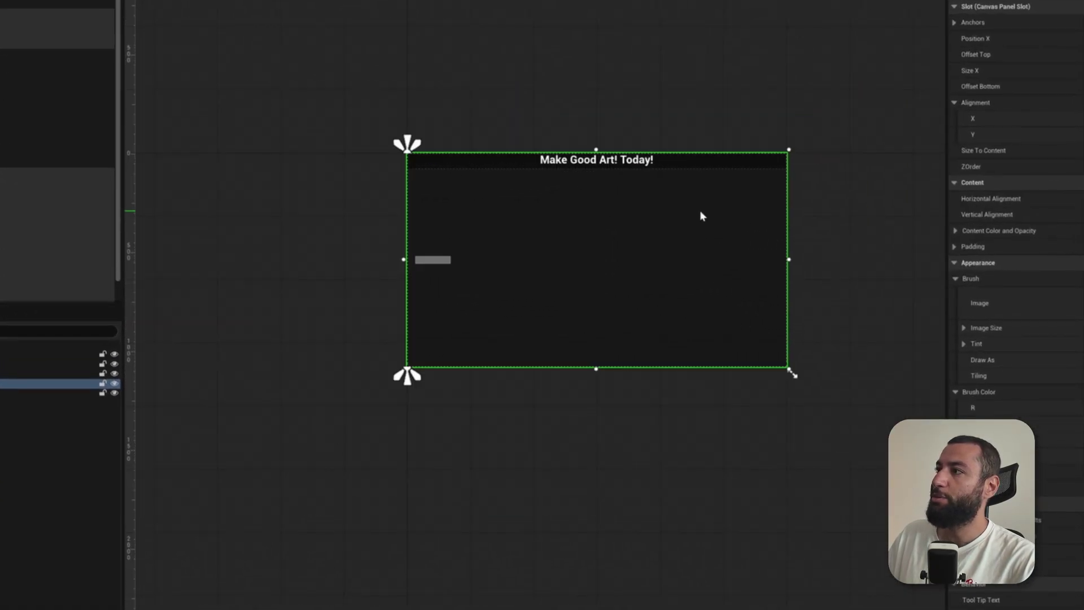
right_drag(727, 226, 762, 230)
scroll(914, 180, up, 1)
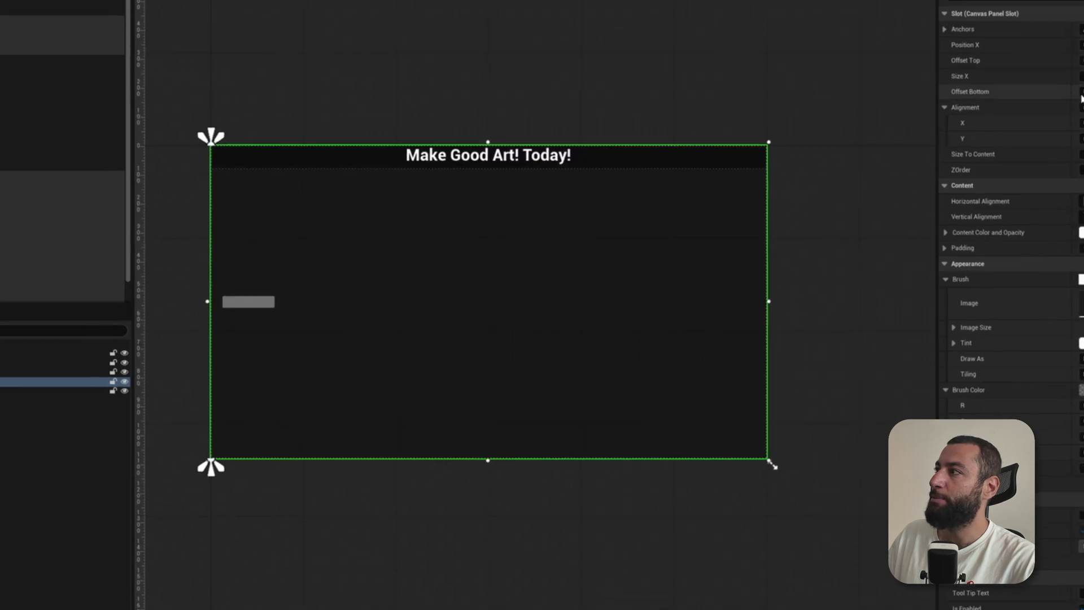
drag(965, 135, 852, 135)
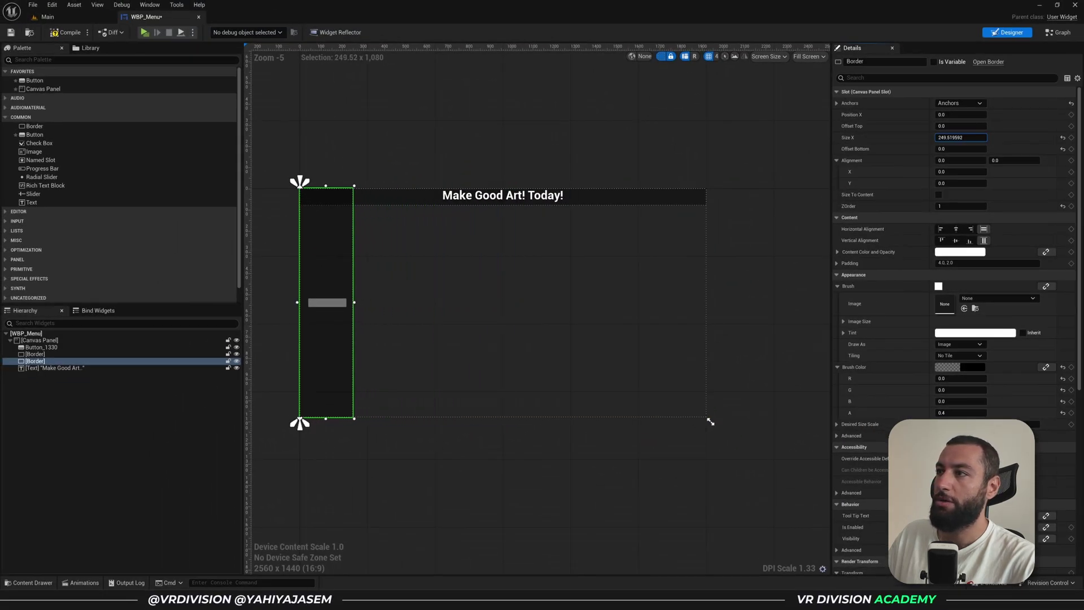
click(965, 135)
scroll(451, 231, up, 1)
right_drag(452, 230, 508, 220)
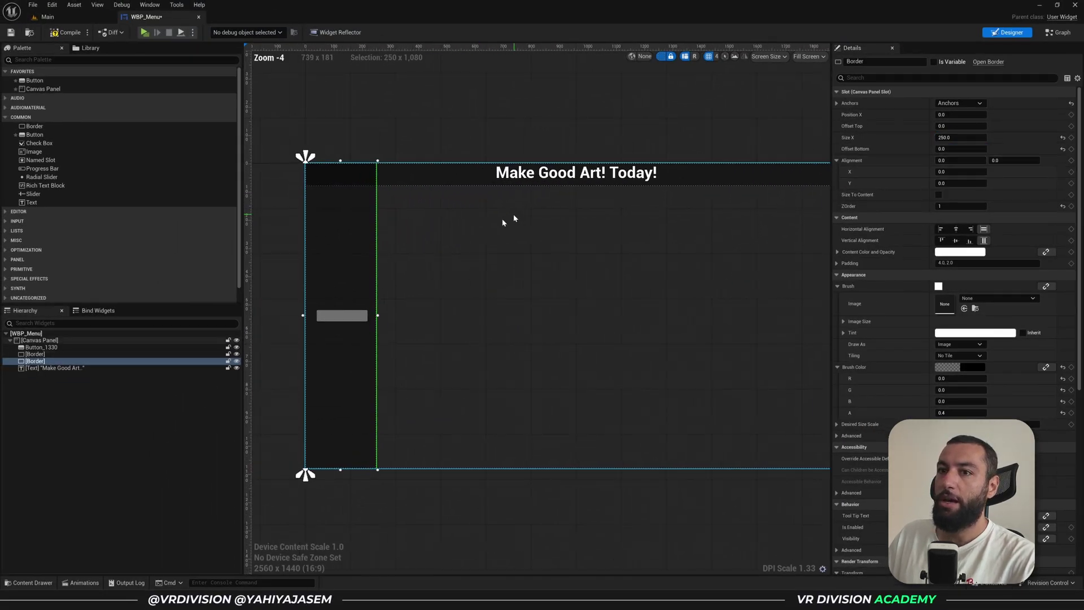
Delete the original top Border behind the title, keeping the vertical side Border
click(53, 354)
key(Delete)
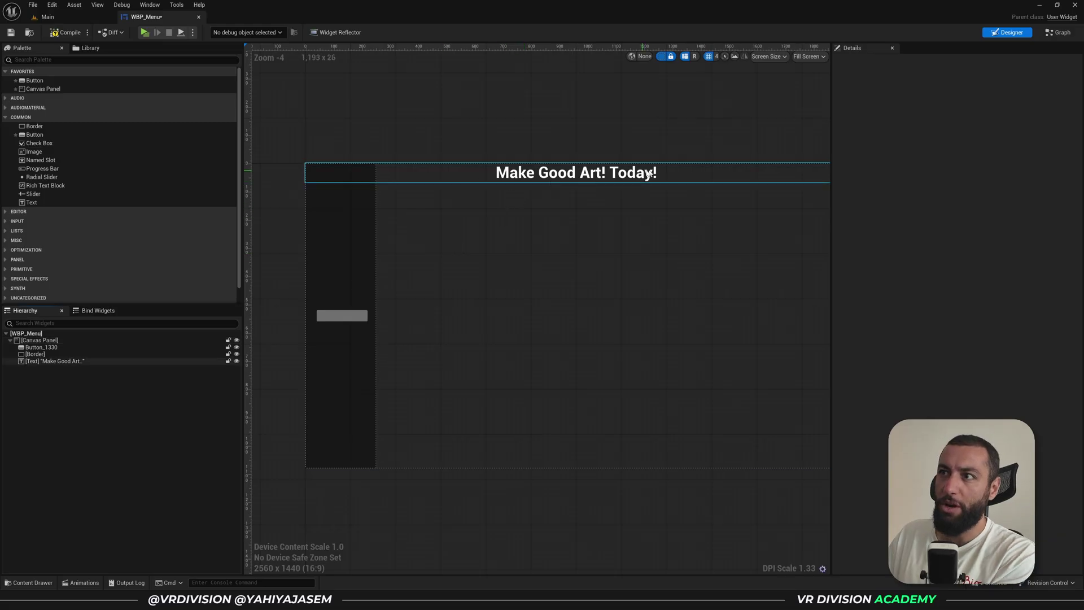
right_drag(358, 241, 372, 236)
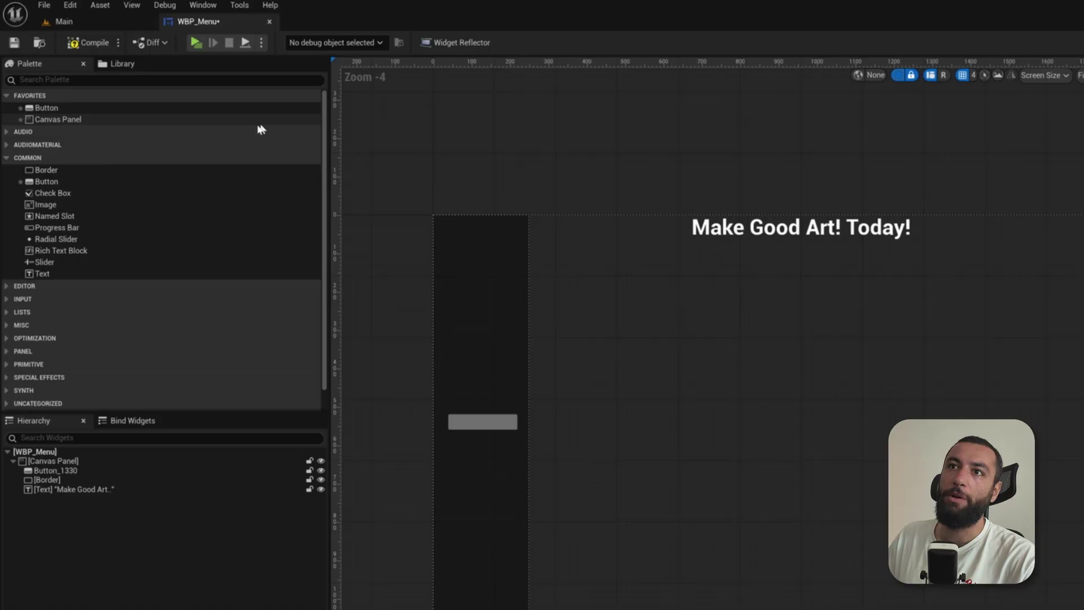
Add a Vertical Box inside the side Border and nest the grey button in it
click(134, 59)
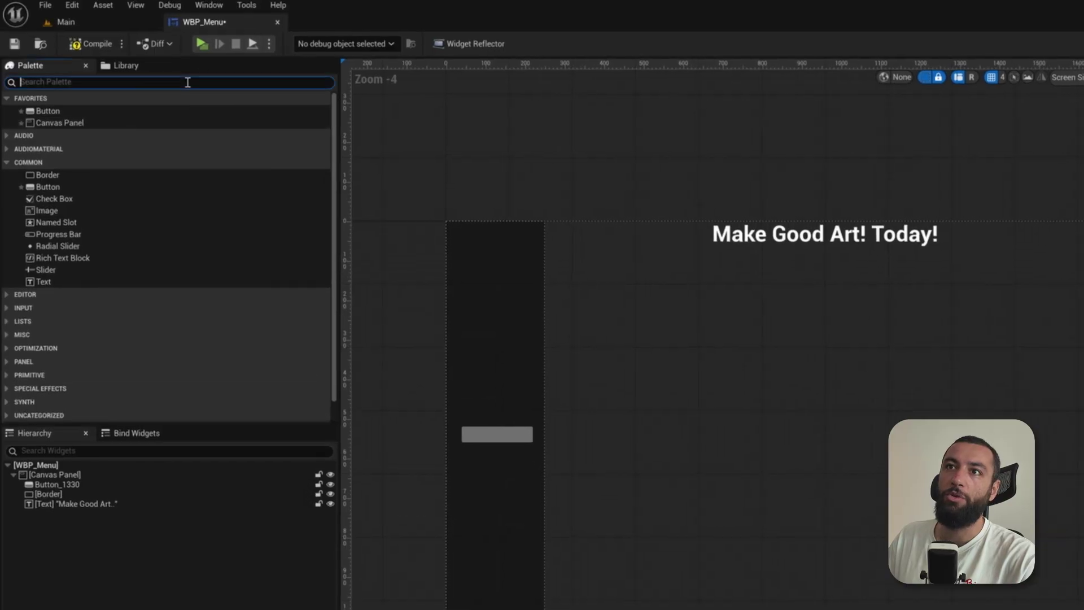
text(ver)
drag(96, 119, 62, 503)
click(59, 485)
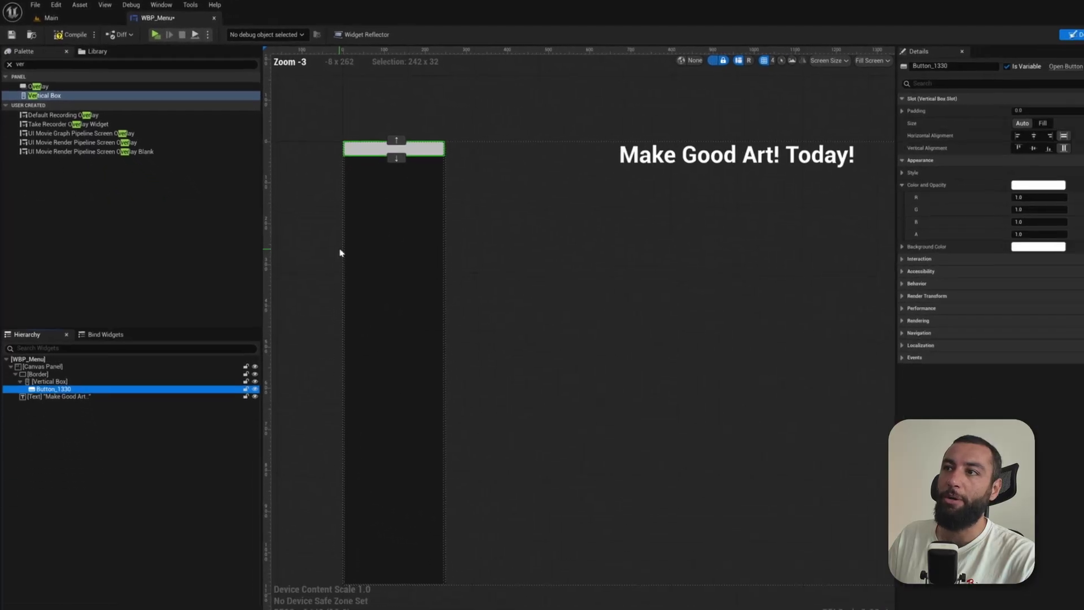
right_drag(340, 250, 381, 242)
Duplicate the button inside the Vertical Box to show stacking, and delete the copies
ctrl+click(69, 389)
click(69, 389)
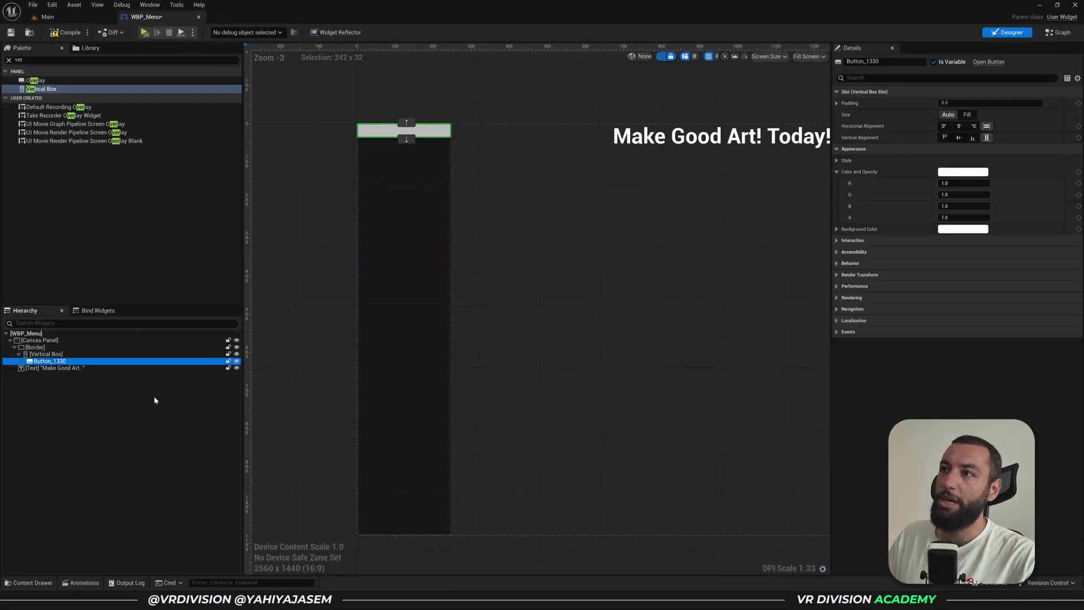
key(ctrl+d)
key(Delete)
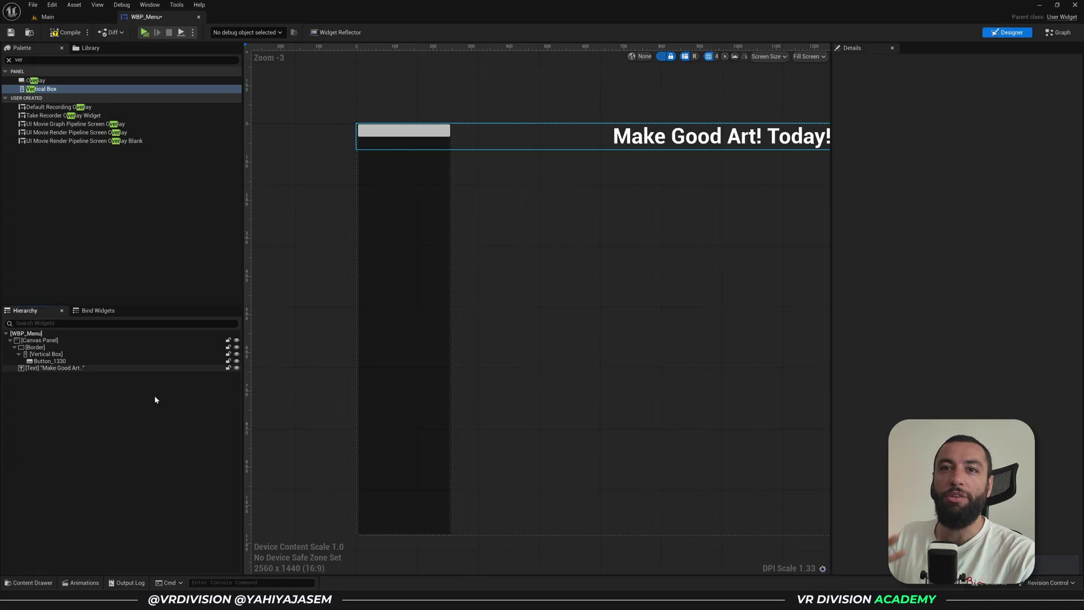
Undo the Vertical Box nesting, the top Border's deletion and the duplicated Border's side-panel layout
key(ctrl+z)
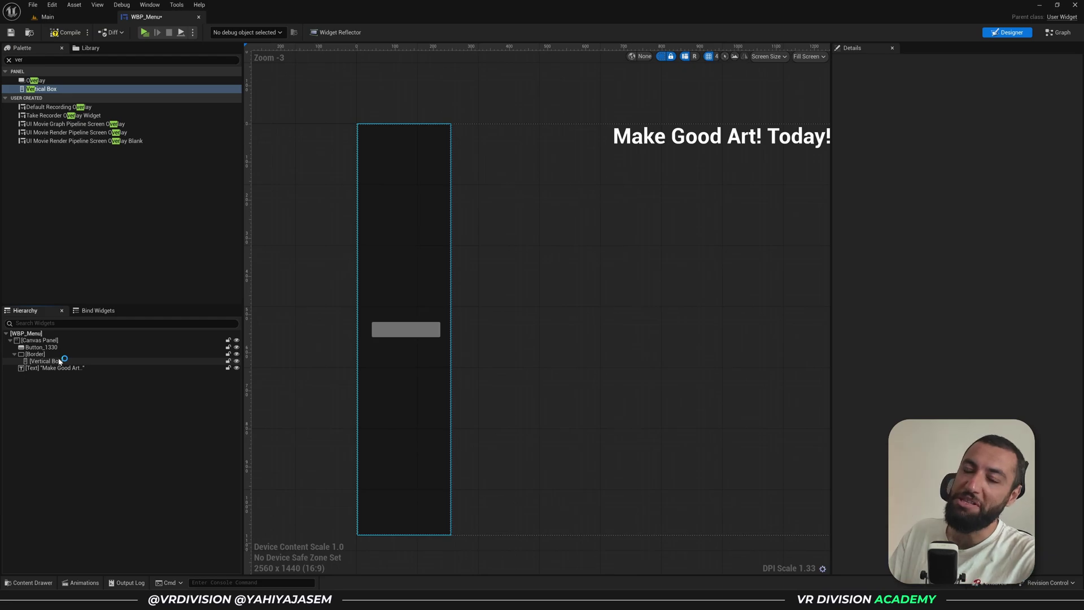
click(61, 354)
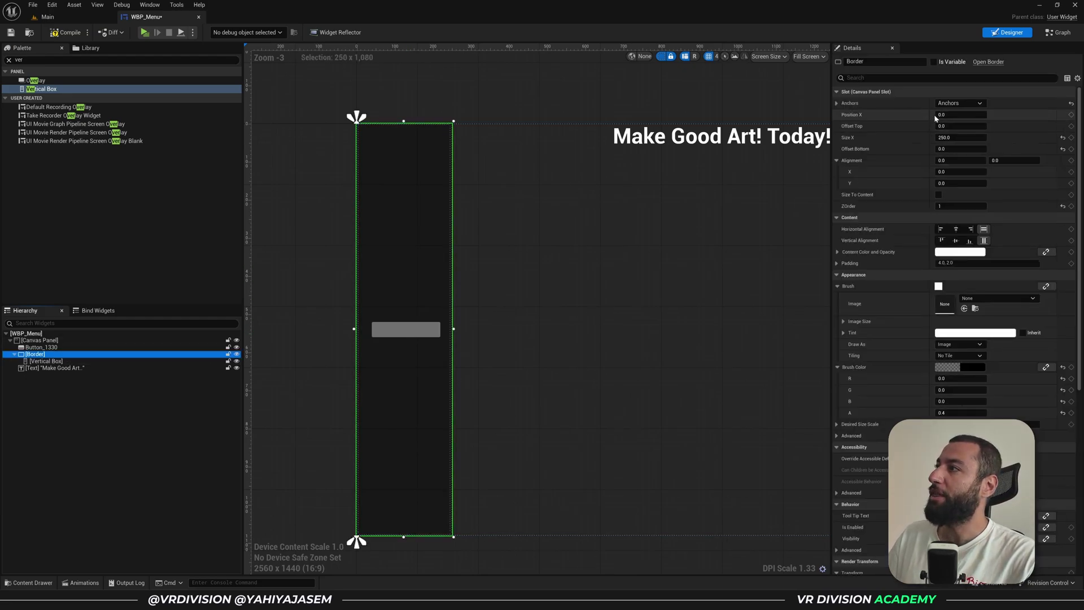
click(959, 103)
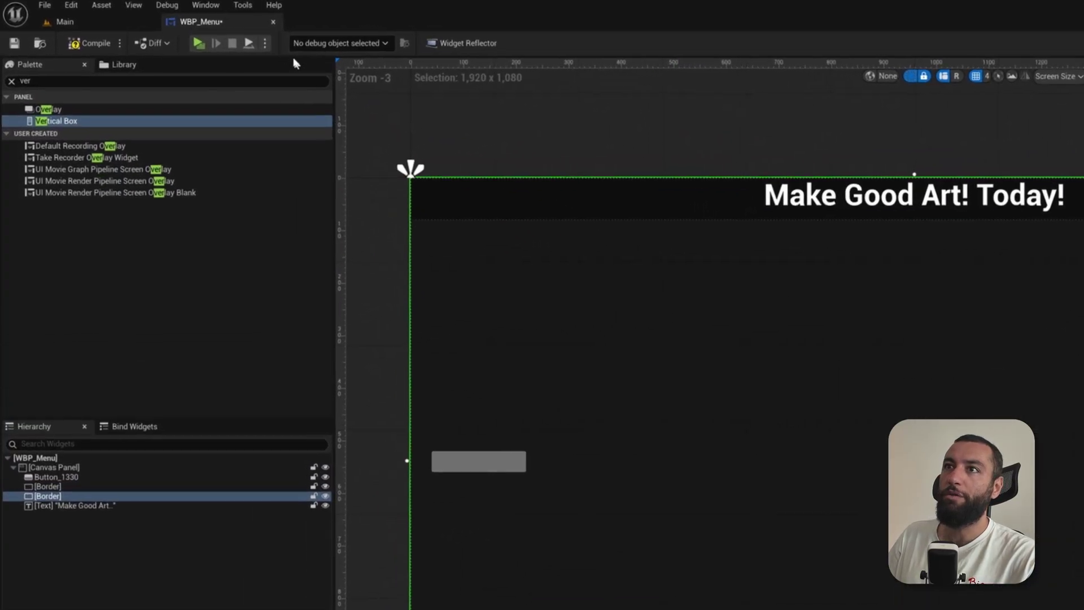
click(192, 32)
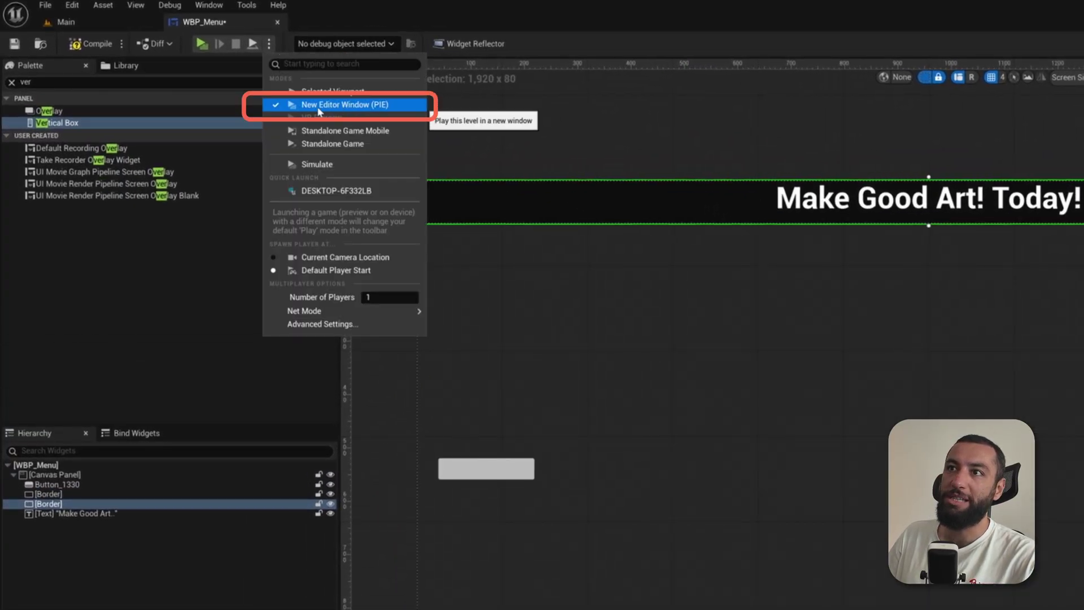
click(527, 3)
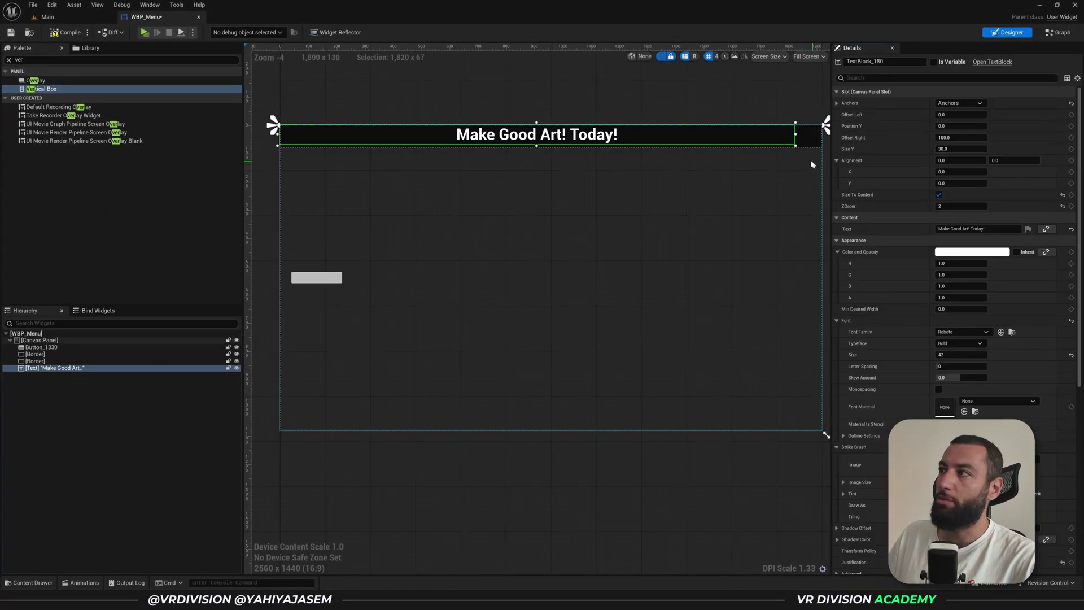
click(960, 103)
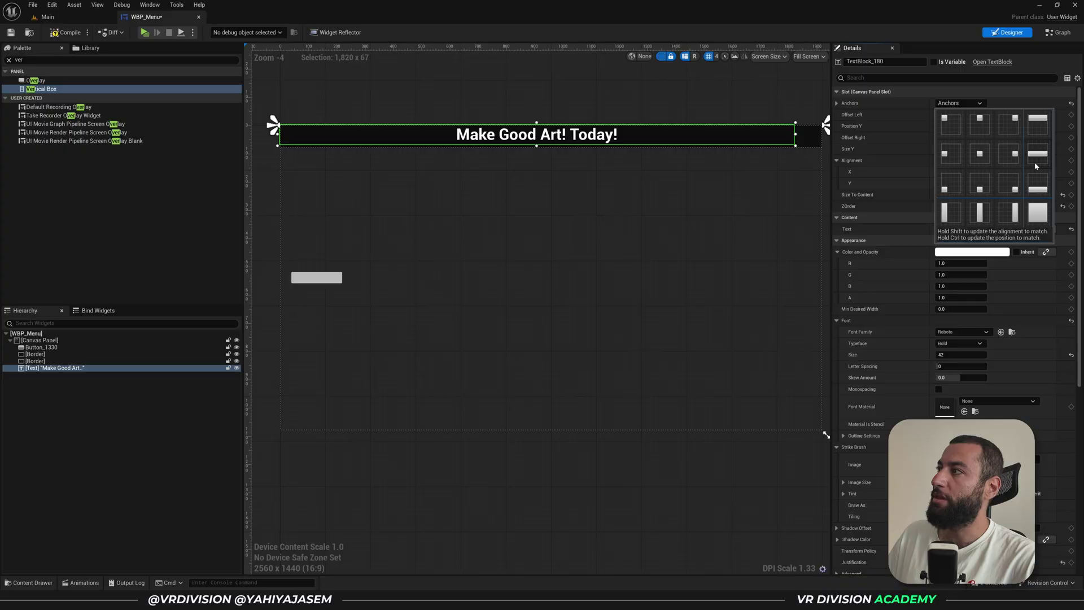
click(966, 103)
click(960, 103)
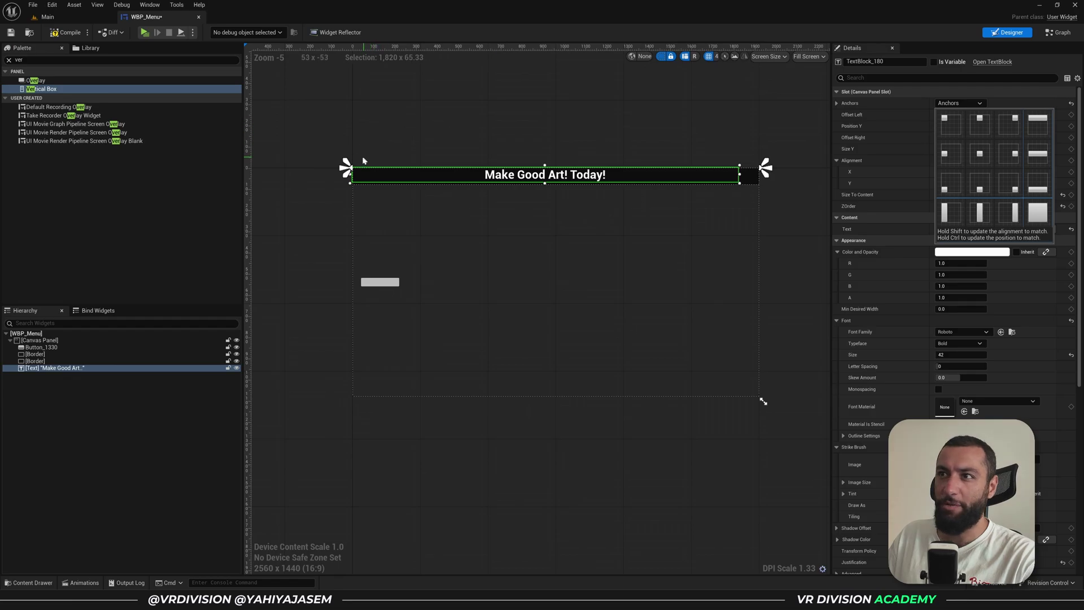
click(972, 103)
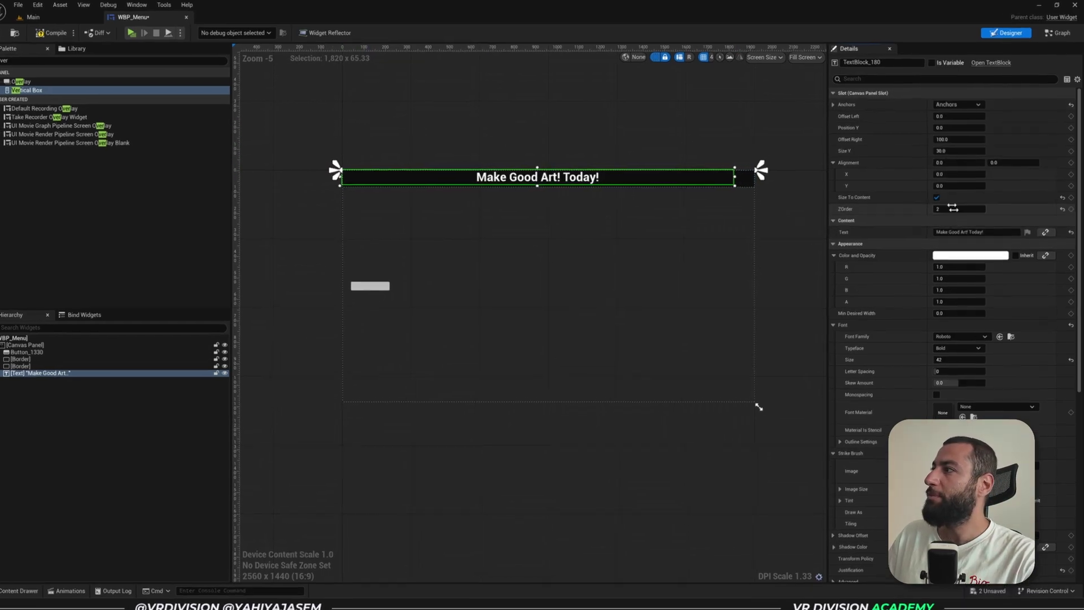
Try changing the title text's alignment to about 18.3 in X and -2.2 in Y, and undo both changes
drag(960, 174, 977, 174)
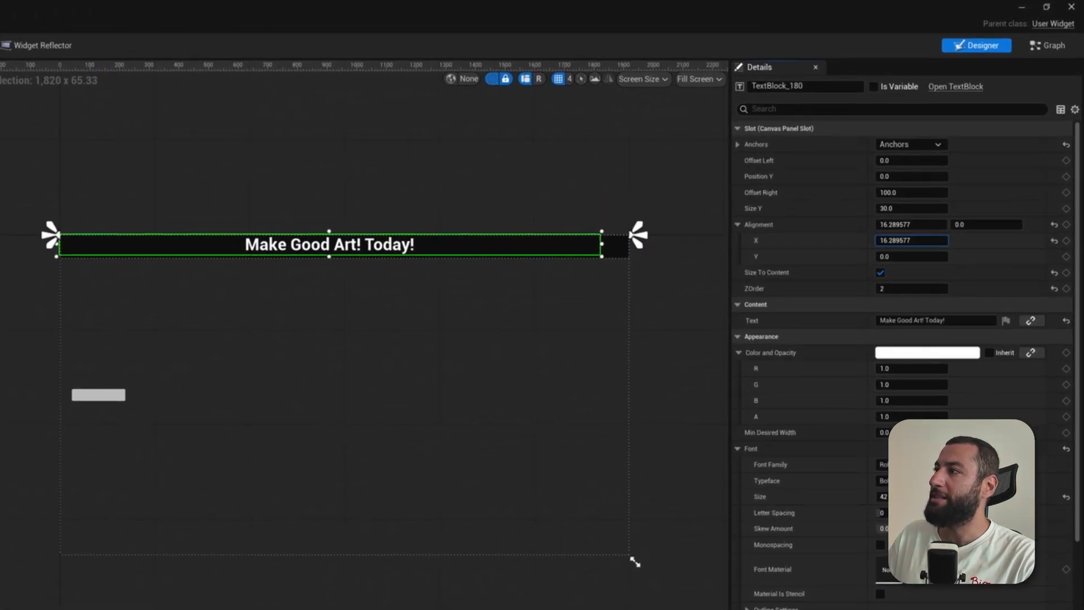
mouse_move(911, 239)
mouse_down()
mouse_move(926, 239)
mouse_move(898, 252)
mouse_up()
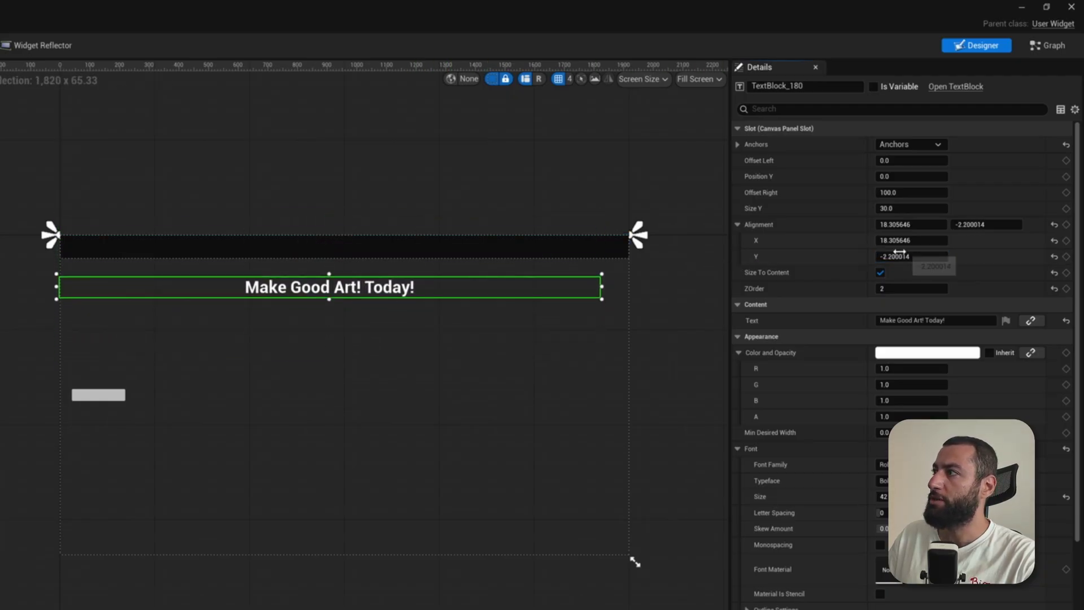
key(ctrl+z)
key(ctrl+z)
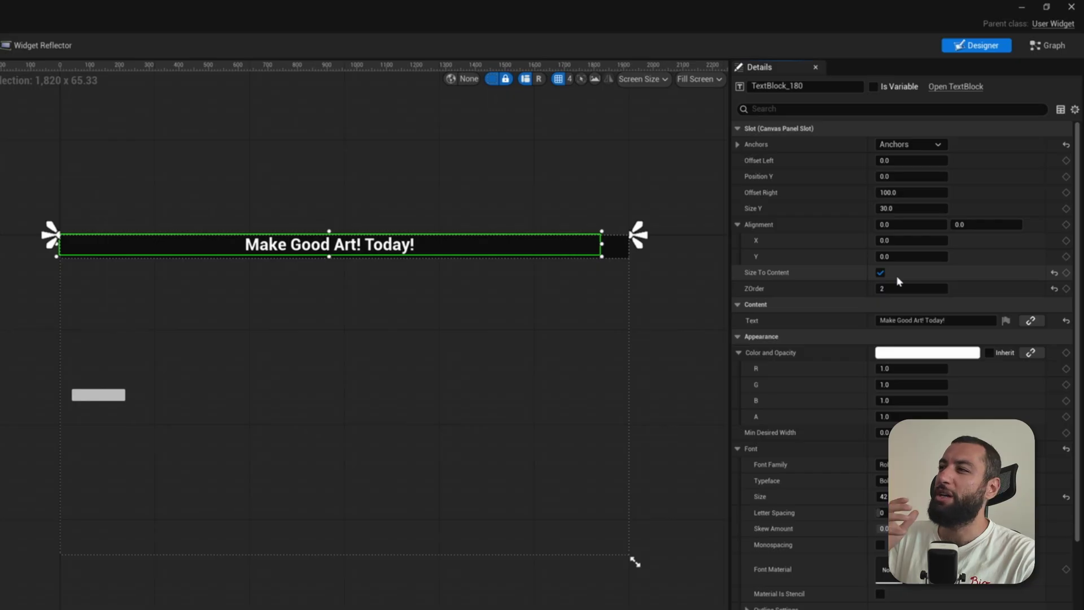
Set the title text's X alignment to 0.5 and its justification to left
drag(903, 240, 906, 240)
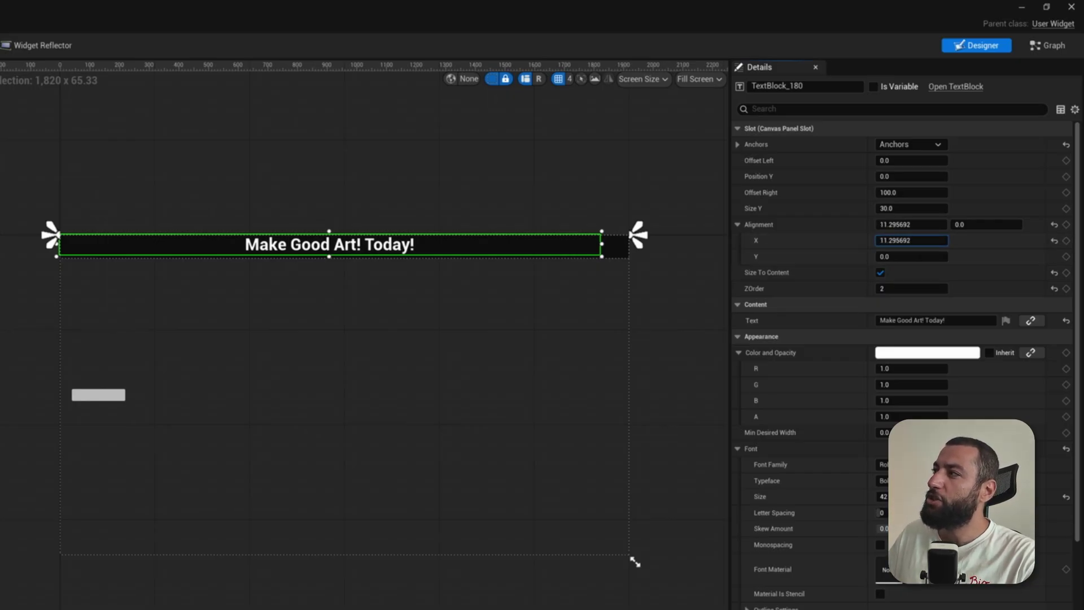
text(0.5)
key(Return)
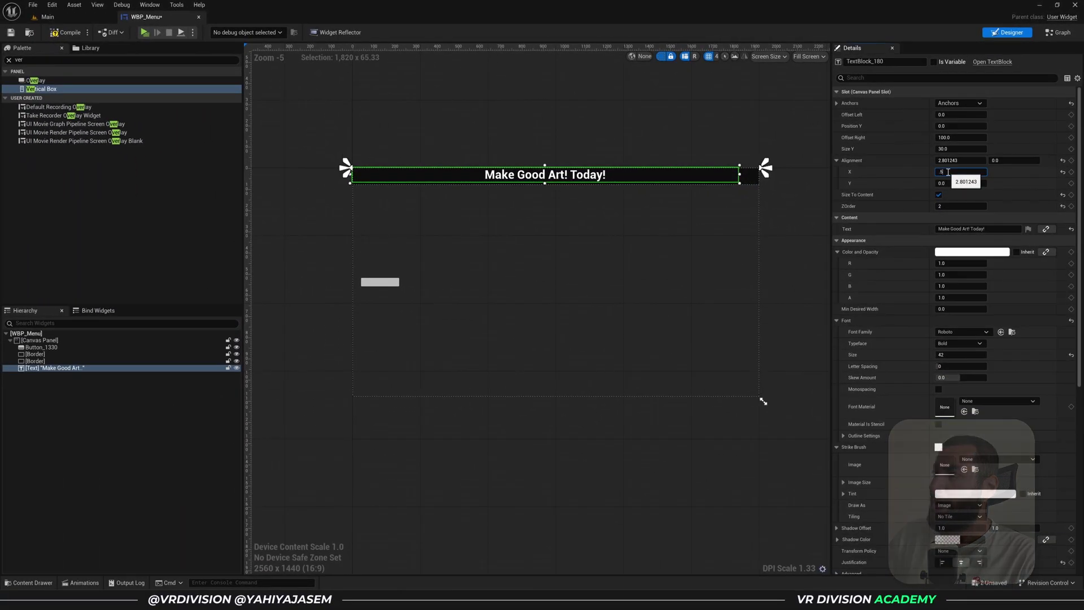
click(942, 562)
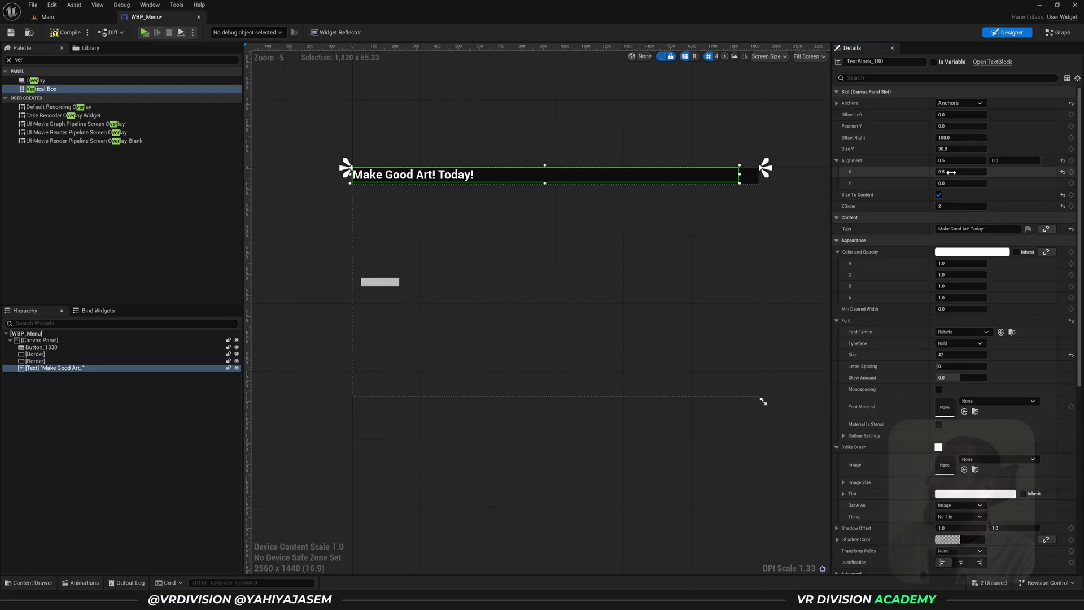
Anchor the title text to the top centre of the canvas
click(891, 165)
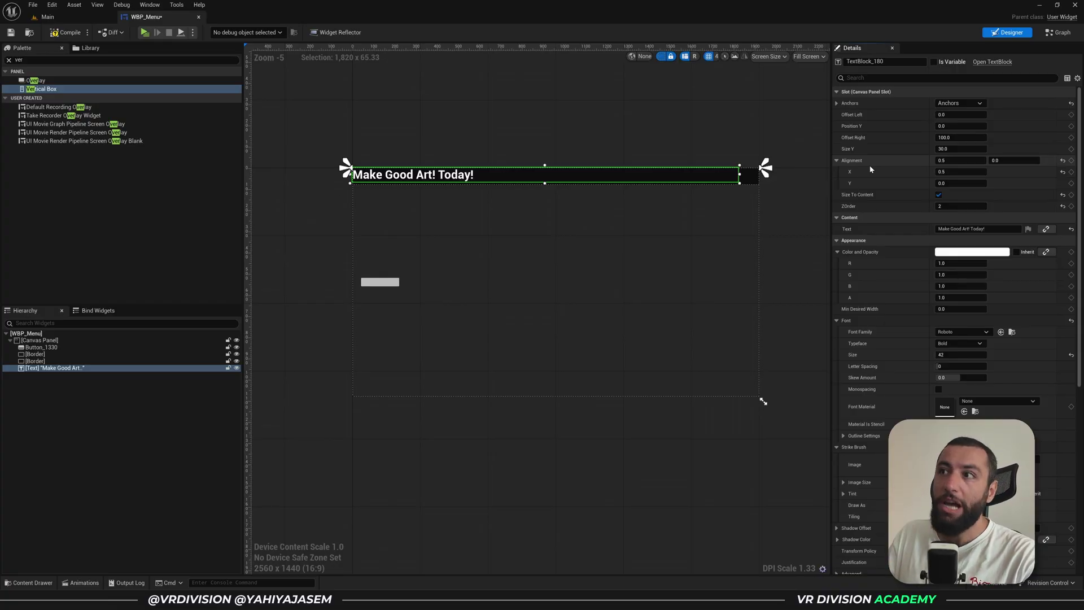
click(960, 102)
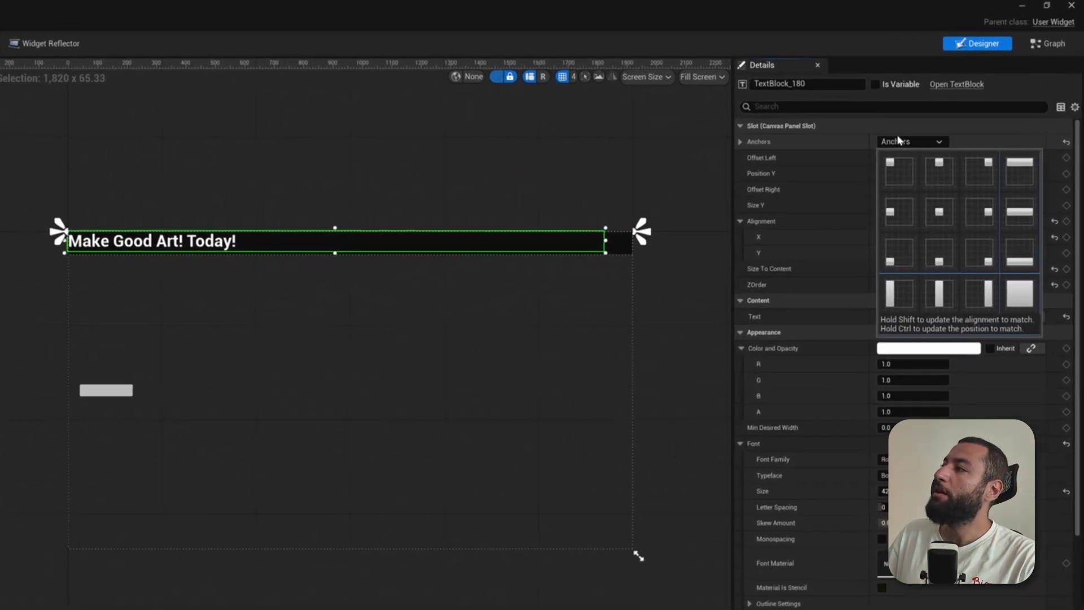
click(939, 169)
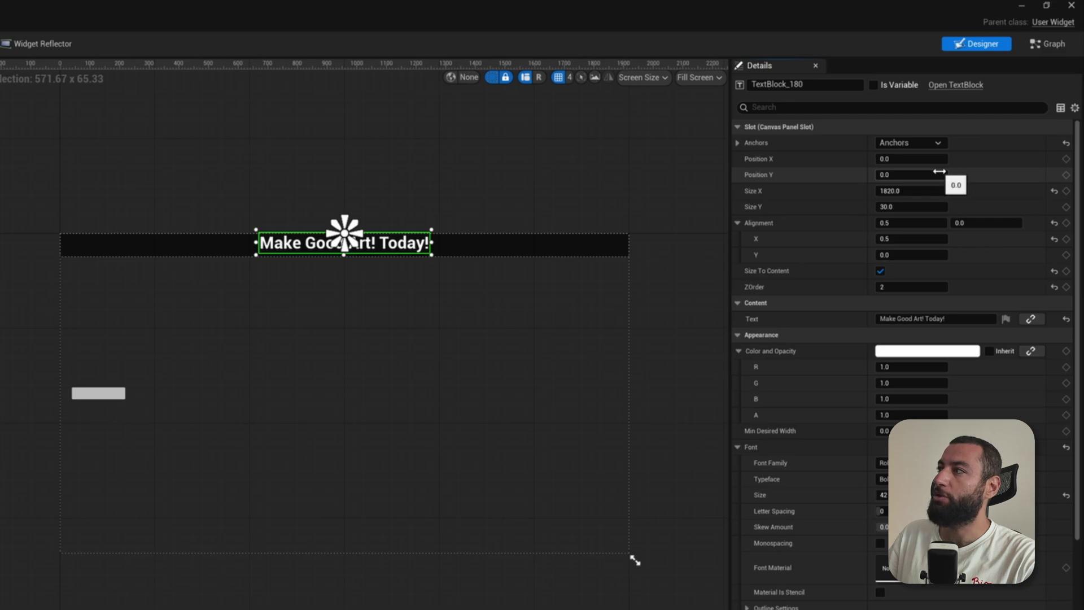
Try an X alignment of 0 on the top-centre anchored title text, and return it to 0.5
click(903, 239)
text(0)
key(Return)
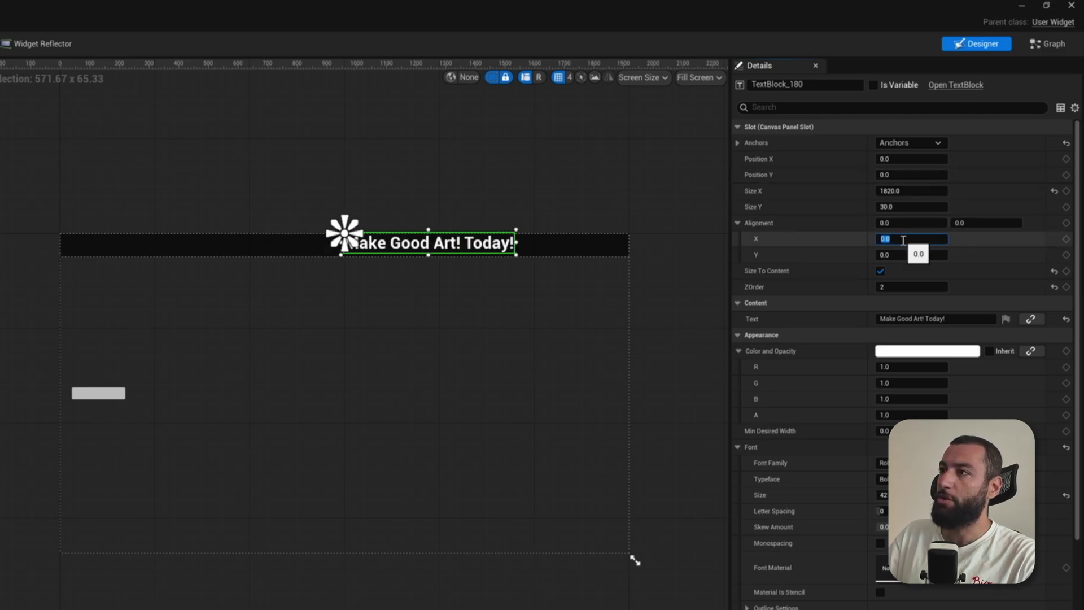
text(0.5)
key(Return)
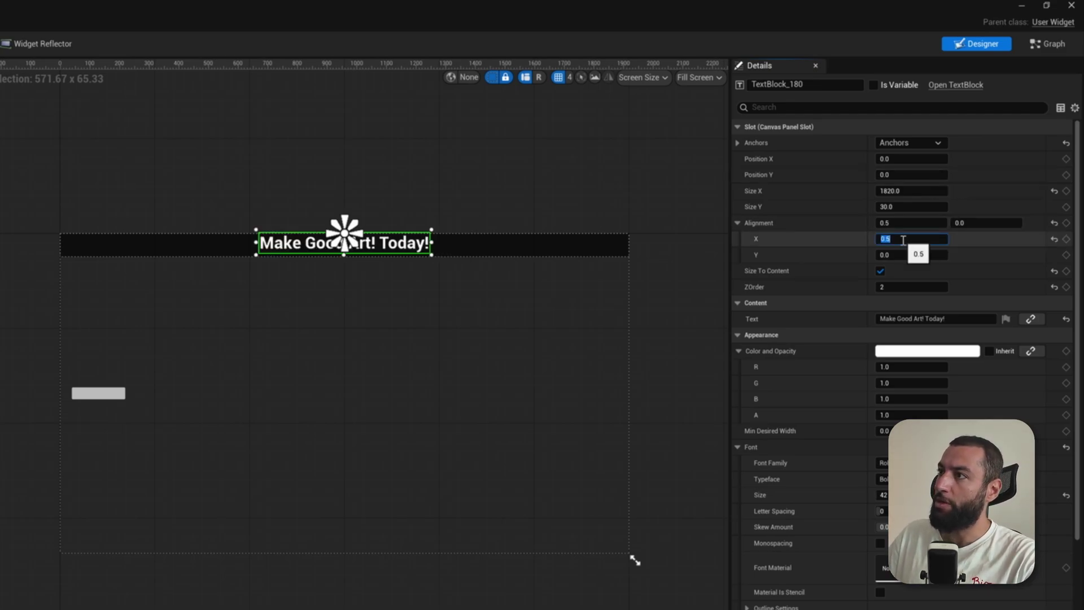